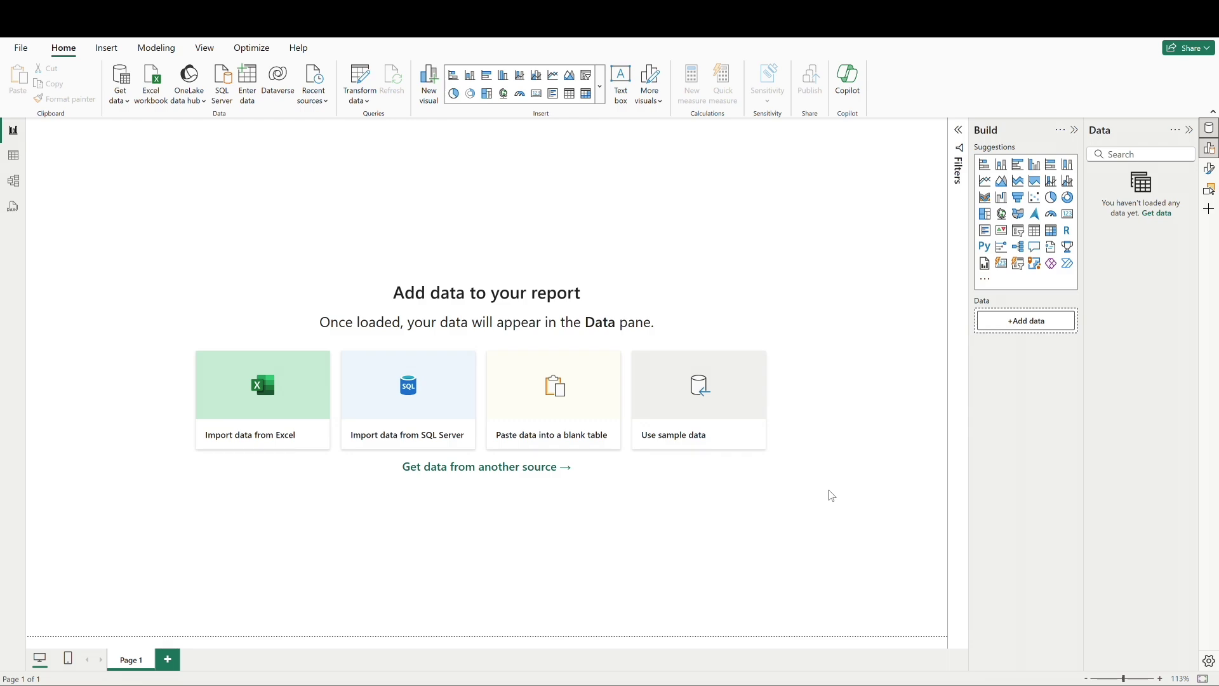
Load the Financial Sample data and open the financials table in Power Query Editor.
{"action": "left_click", "coordinate": [697, 432]}
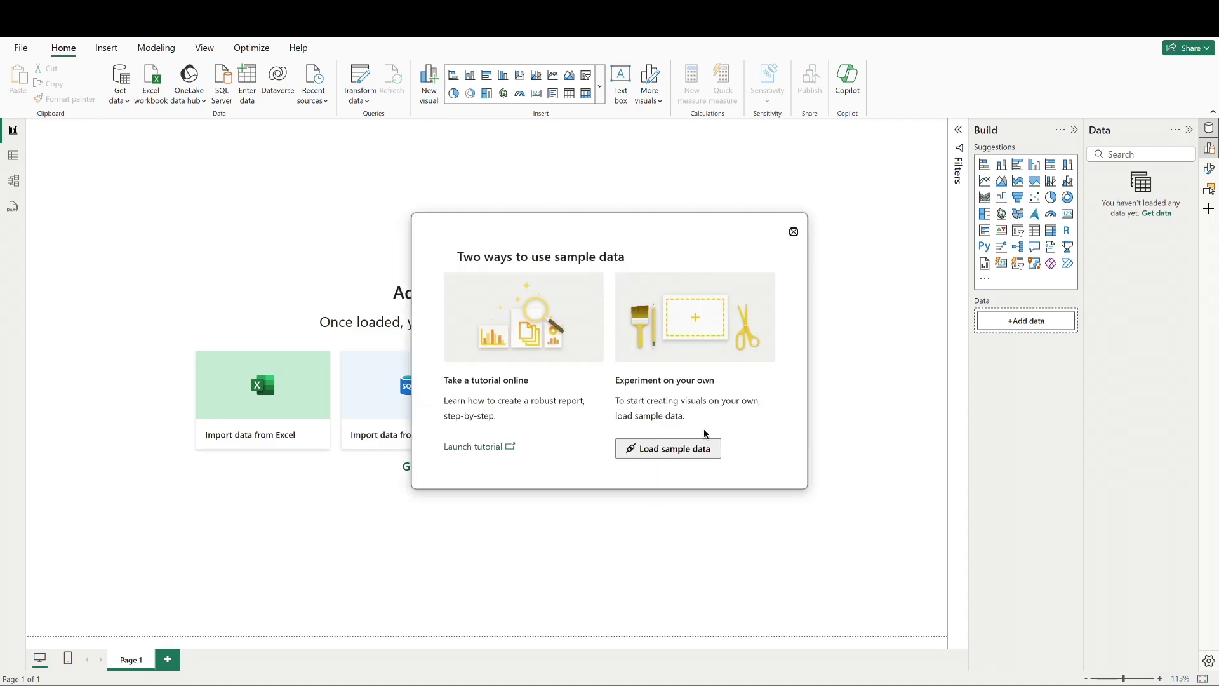
{"action": "left_click", "coordinate": [686, 452]}
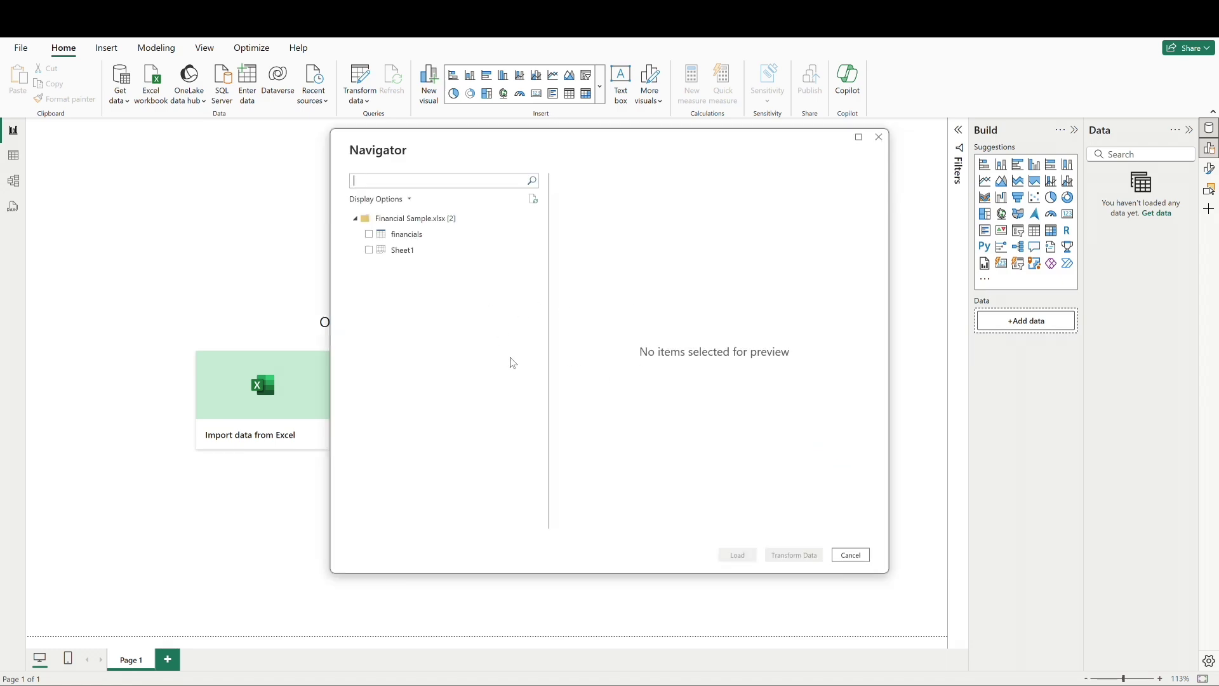
{"action": "left_click", "coordinate": [369, 233]}
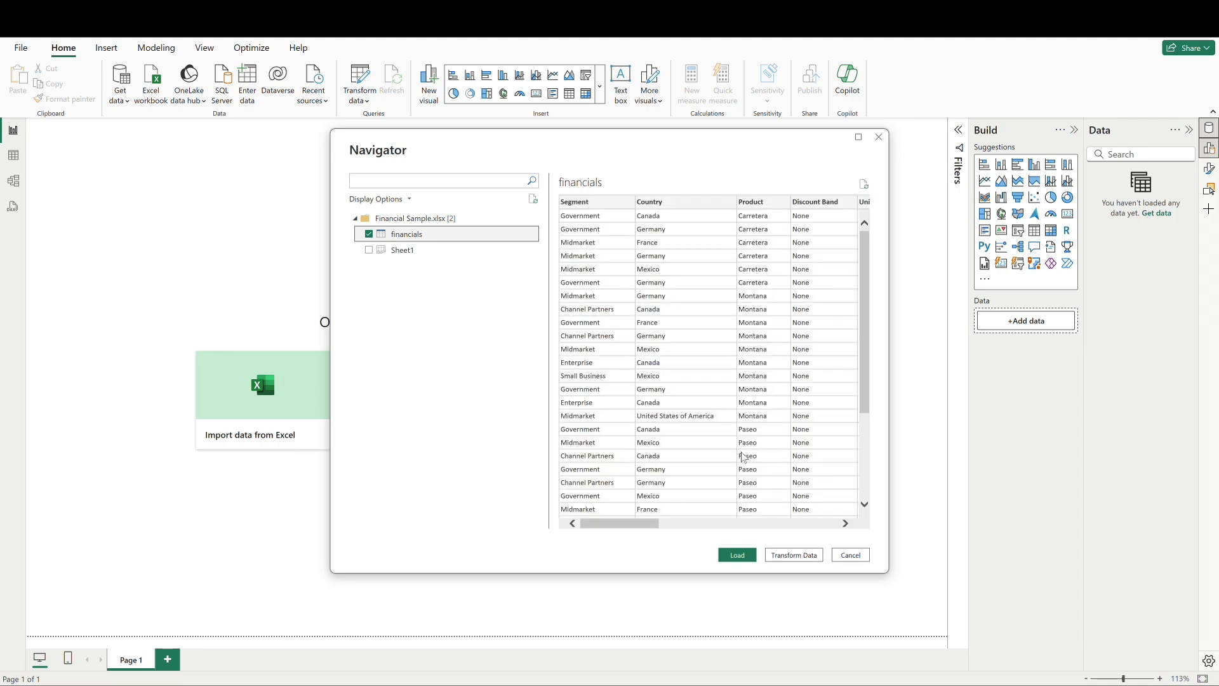
{"action": "left_click", "coordinate": [862, 557]}
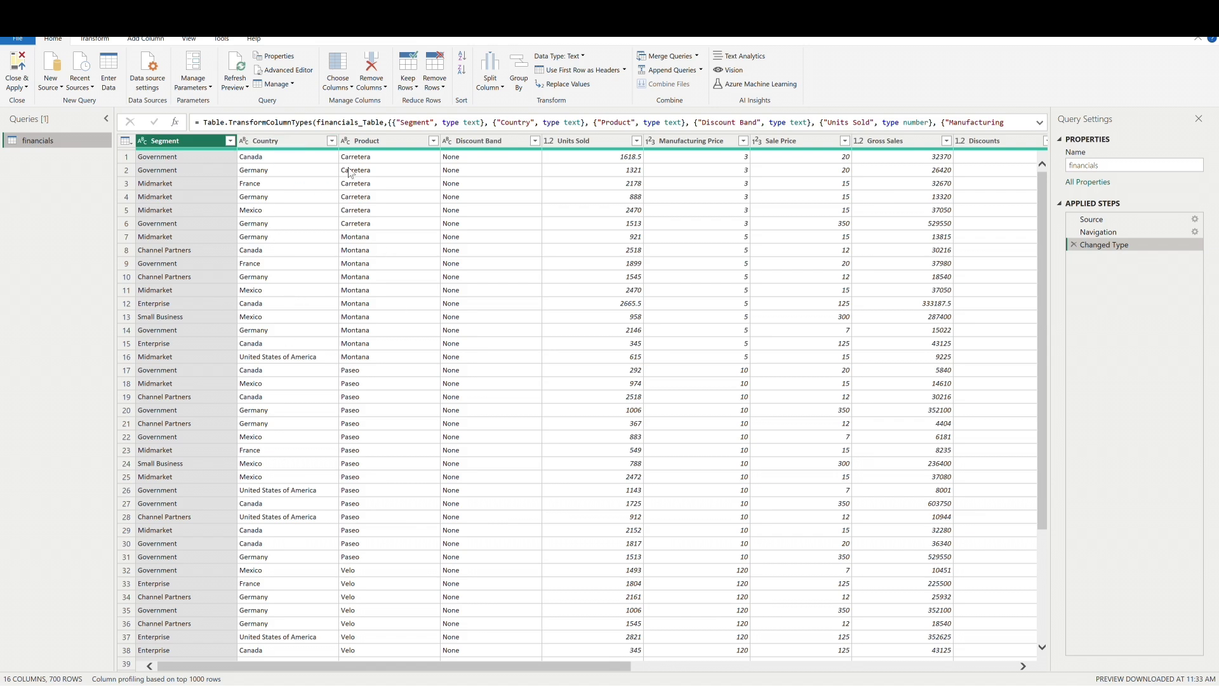
Confirm Units Sold, Sale Price, Gross Sales, Sales, COGS and Profit are decimal, then apply the query.
{"action": "left_click_drag", "start_coordinate": [582, 668], "coordinate": [791, 677]}
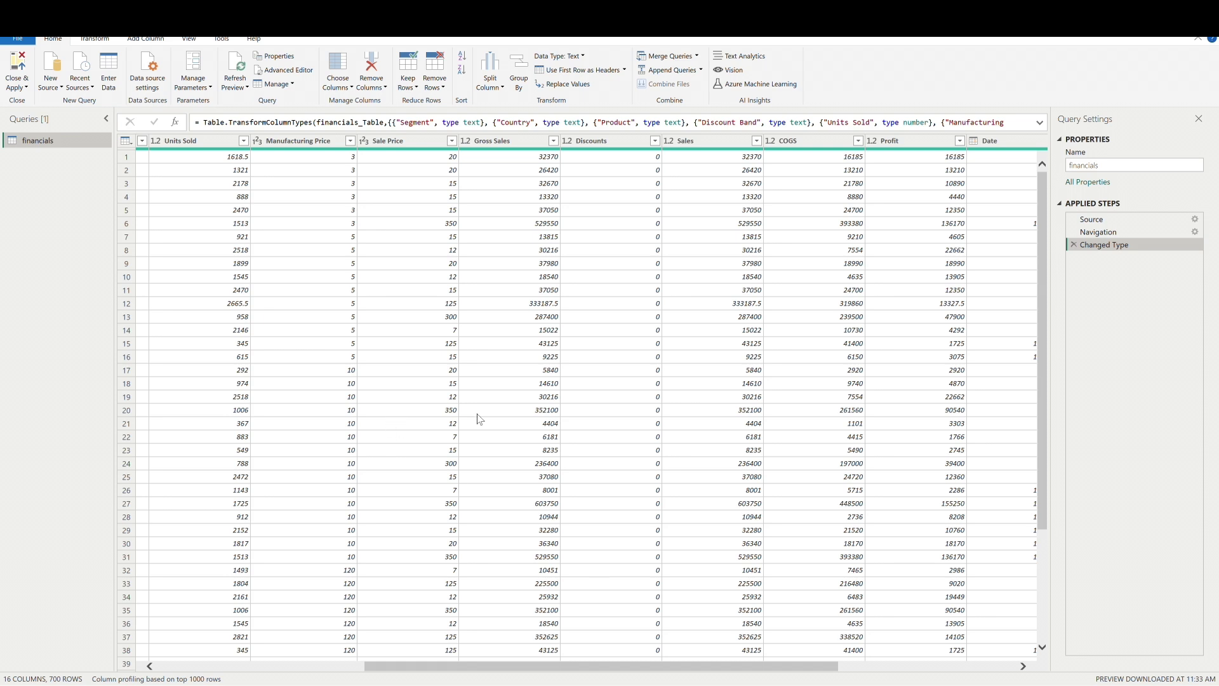
{"action": "left_click", "coordinate": [211, 141]}
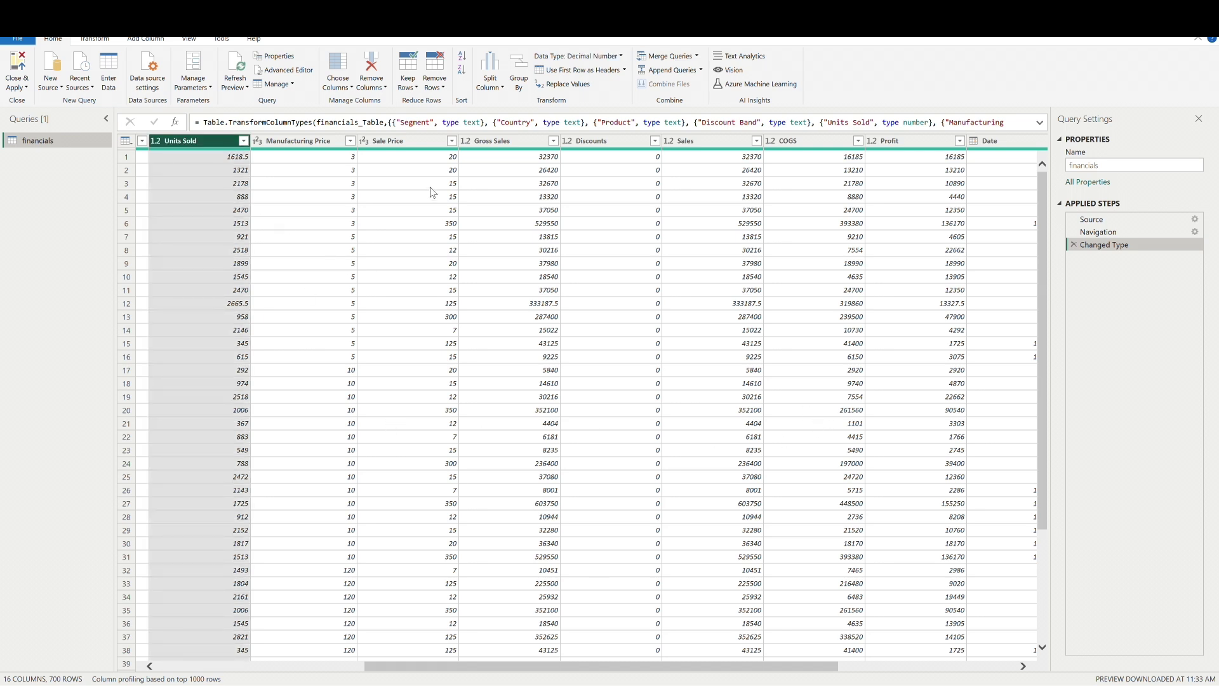
{"action": "left_click", "coordinate": [428, 140]}
{"action": "left_click", "coordinate": [524, 141]}
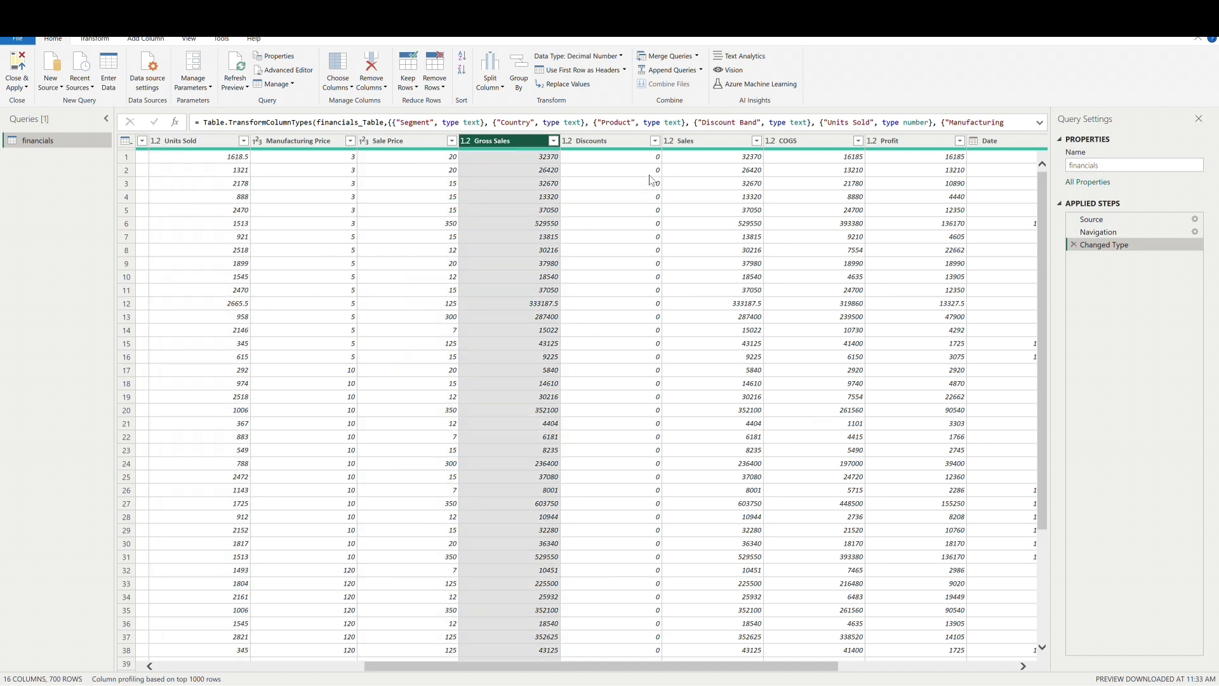
{"action": "left_click", "coordinate": [711, 141]}
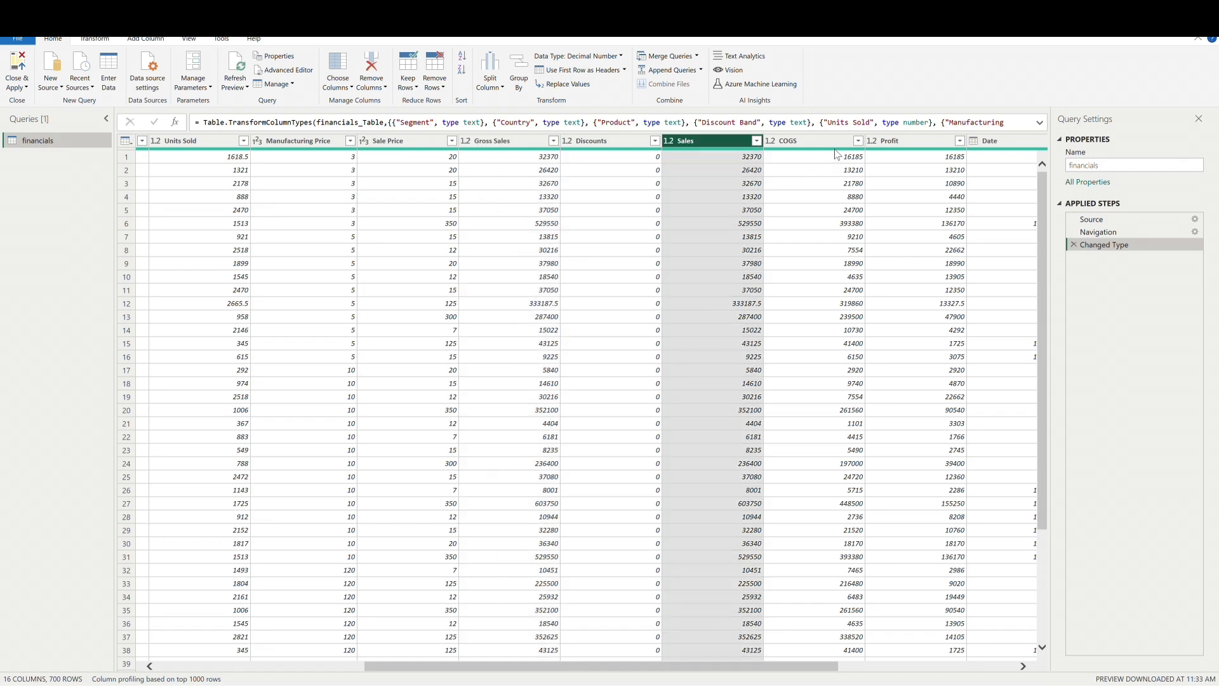
{"action": "left_click", "coordinate": [836, 152]}
{"action": "left_click", "coordinate": [915, 154]}
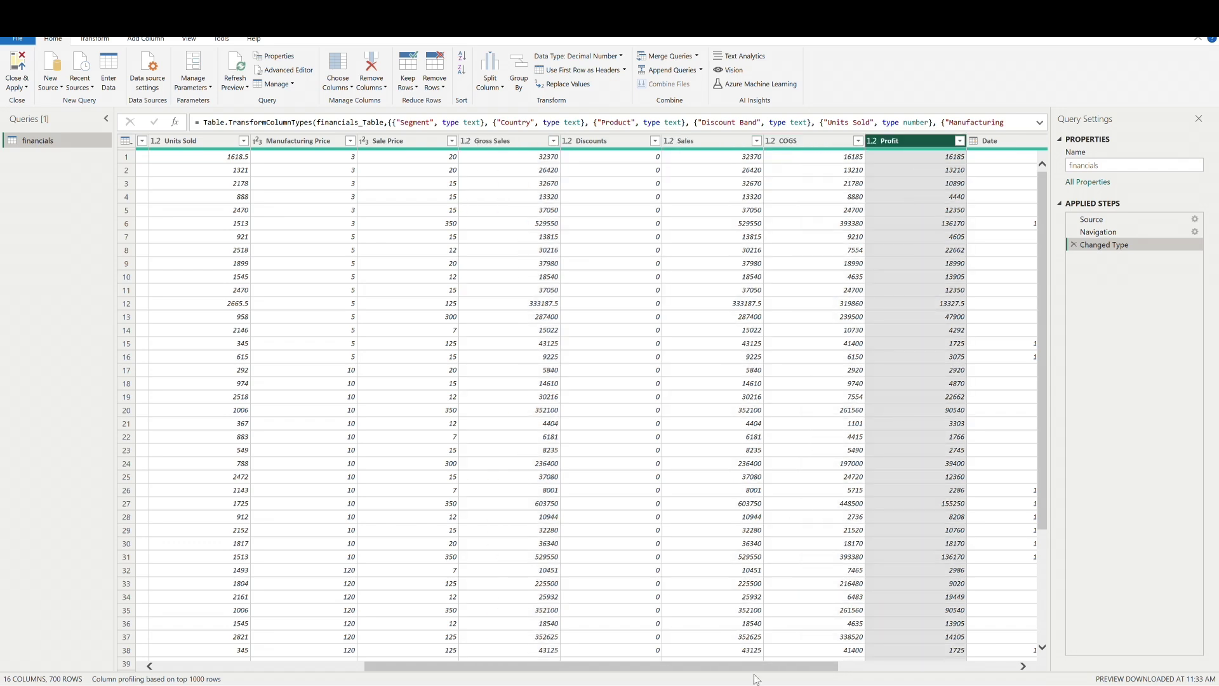
{"action": "left_click_drag", "start_coordinate": [765, 666], "coordinate": [945, 667]}
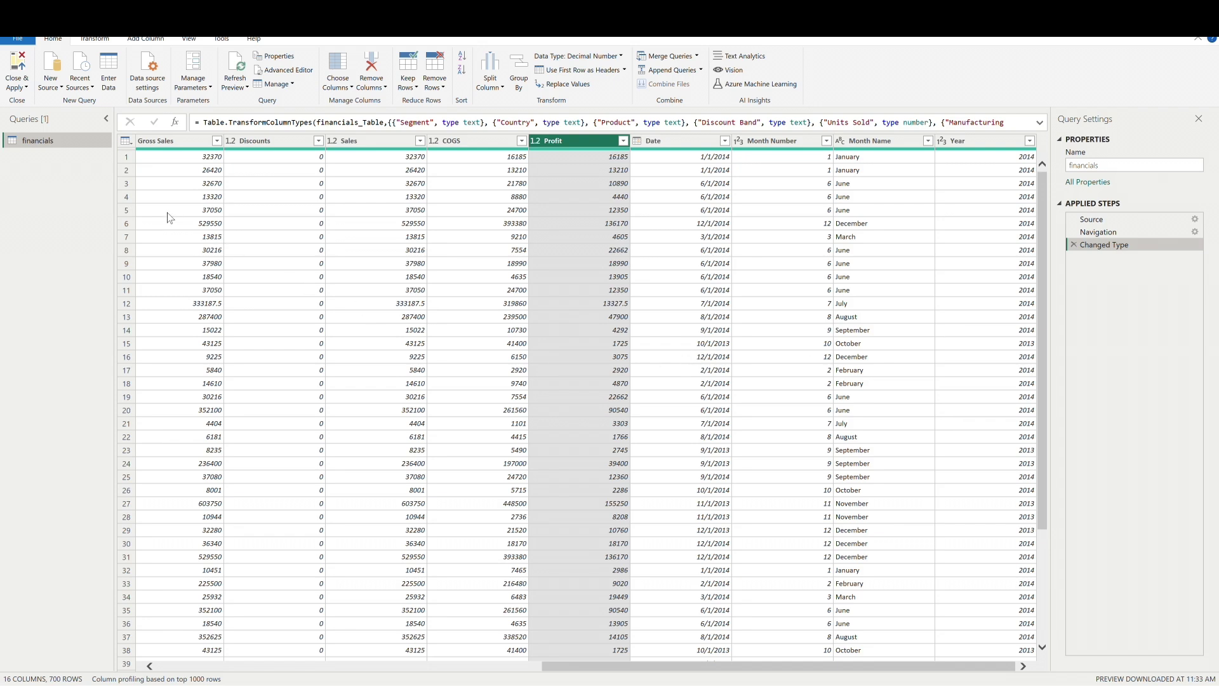
{"action": "left_click", "coordinate": [21, 67]}
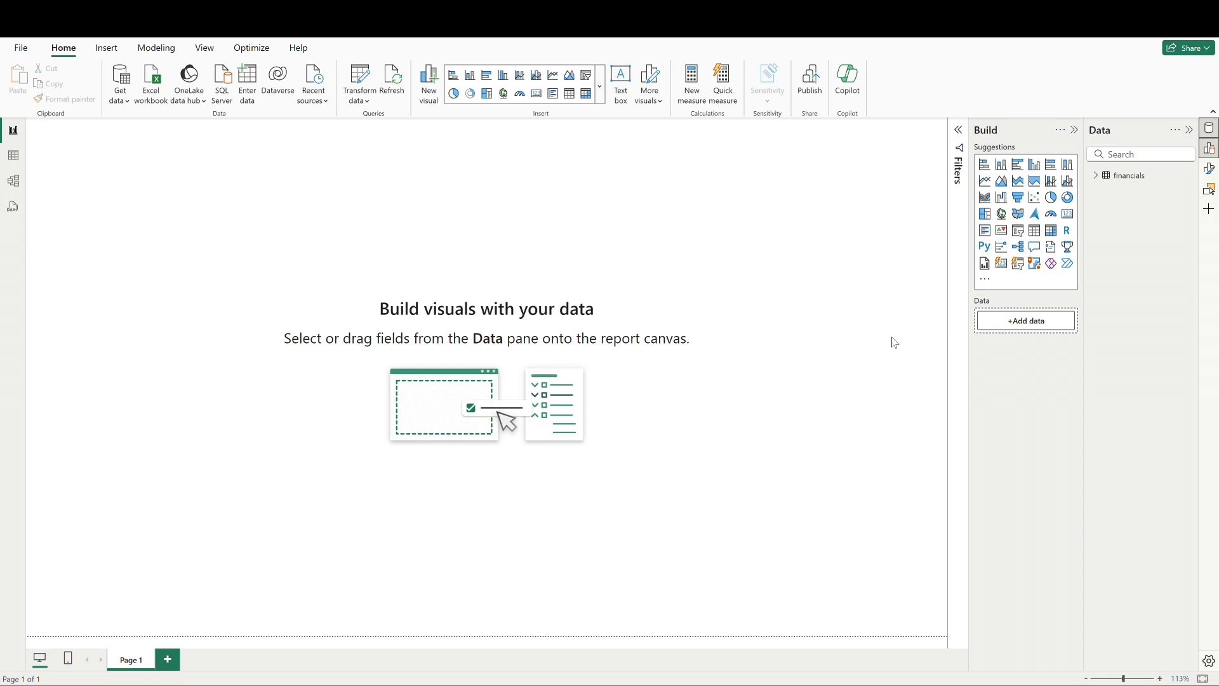
Expand the financials fields and inspect the Profit column in Table view.
{"action": "left_click", "coordinate": [1095, 178]}
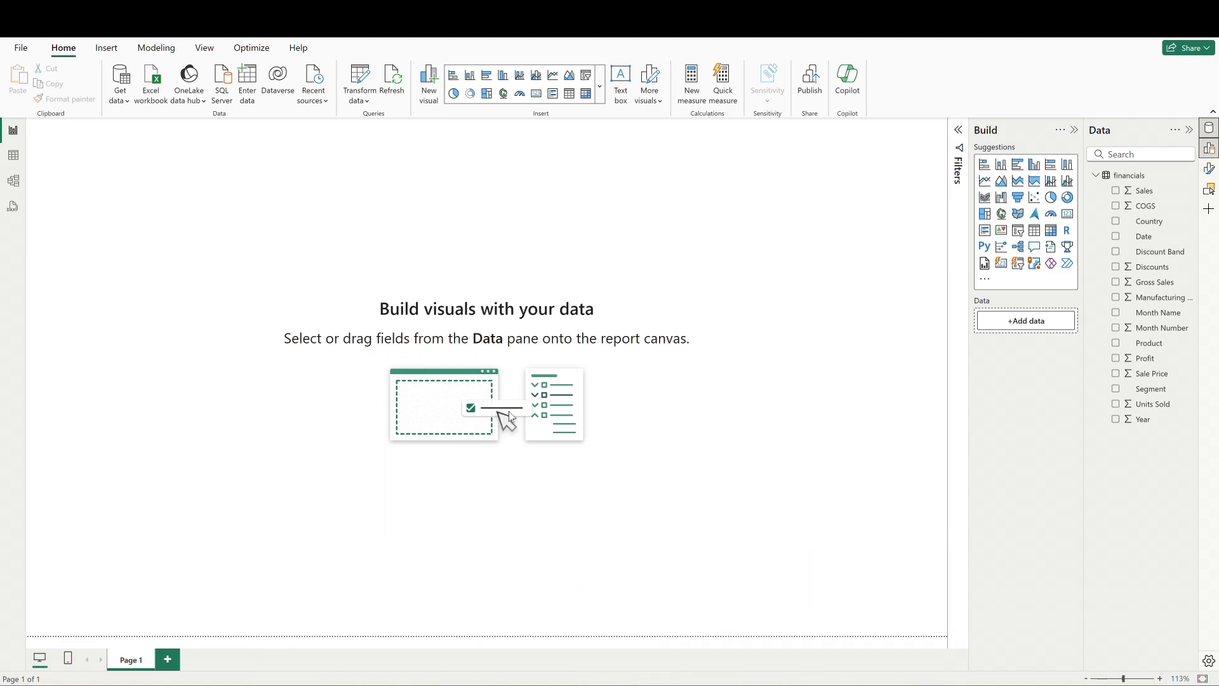
{"action": "left_click", "coordinate": [13, 155]}
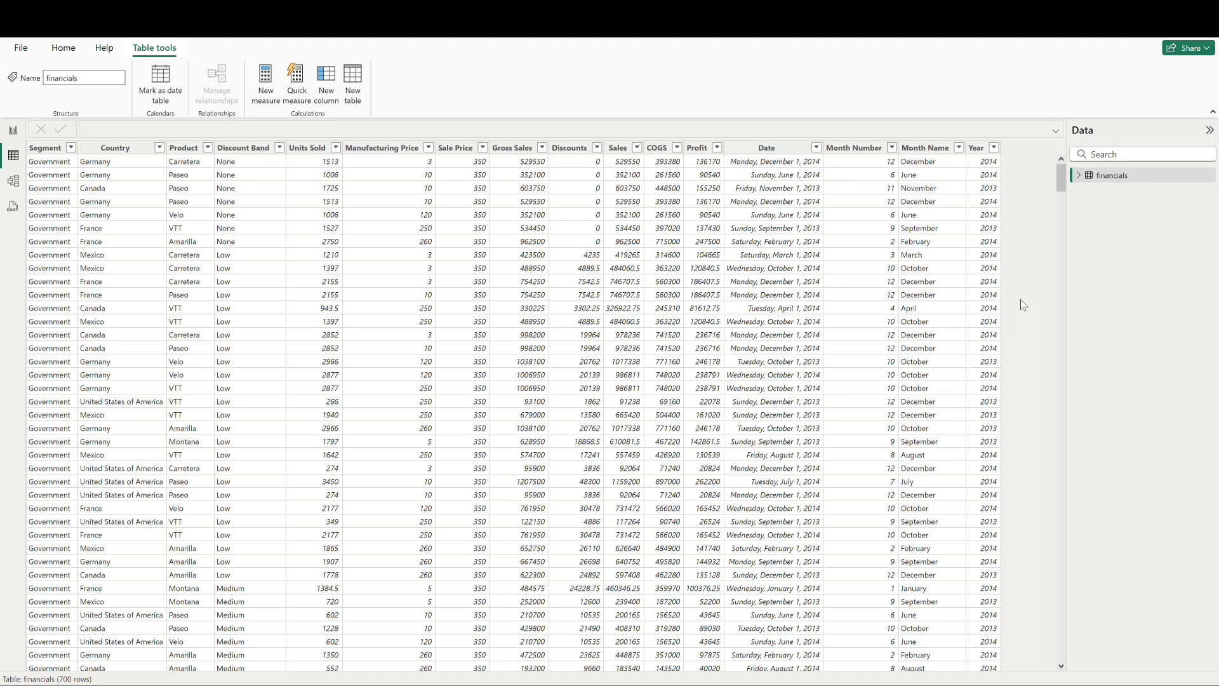
{"action": "left_click", "coordinate": [699, 148]}
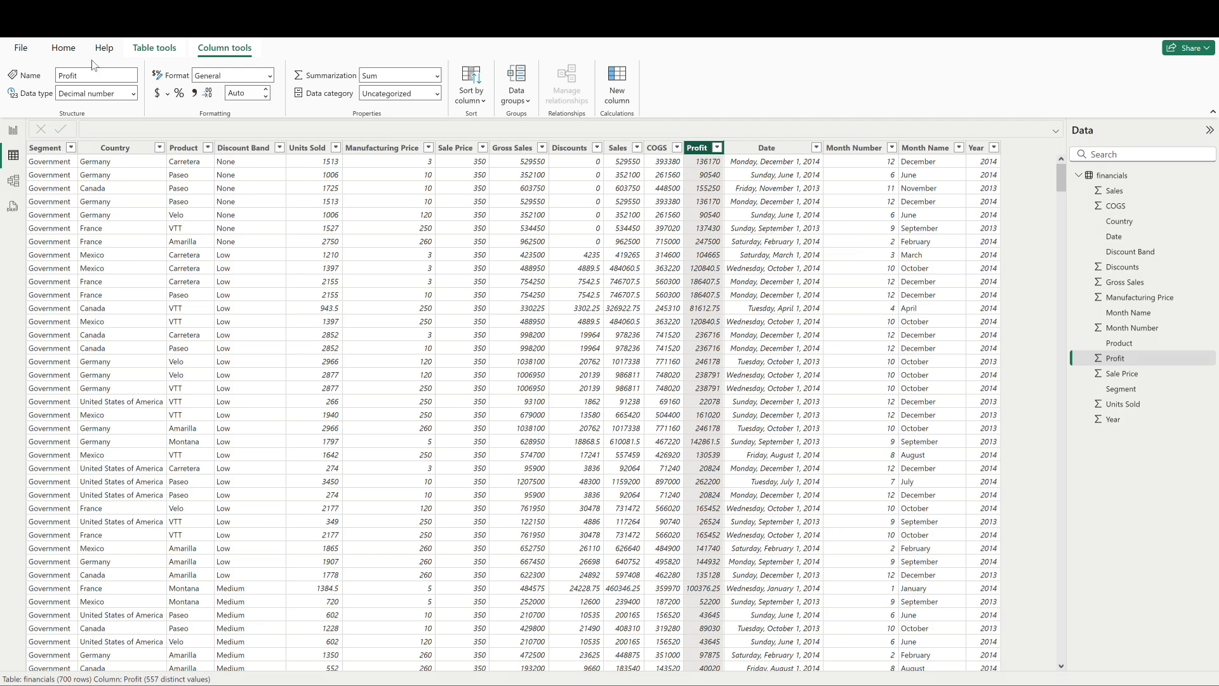
Add an enlarged table visual showing Sum of Profit, 16,893,702.26.
{"action": "left_click", "coordinate": [12, 134]}
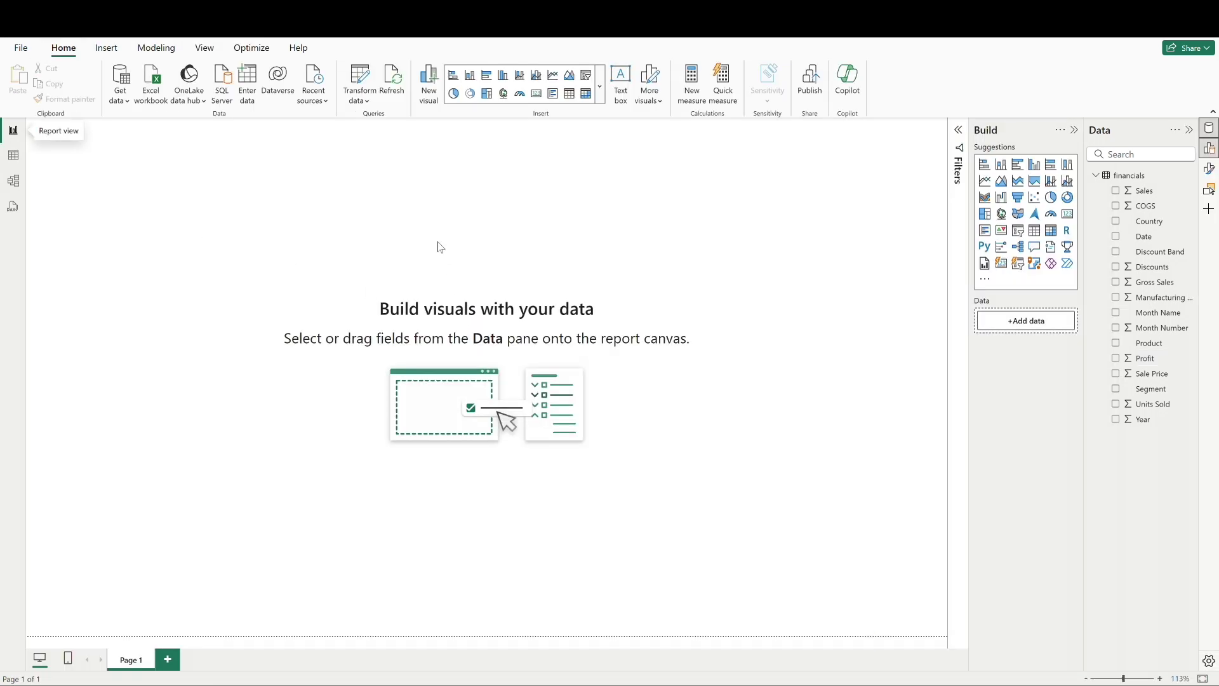
{"action": "left_click", "coordinate": [1035, 230]}
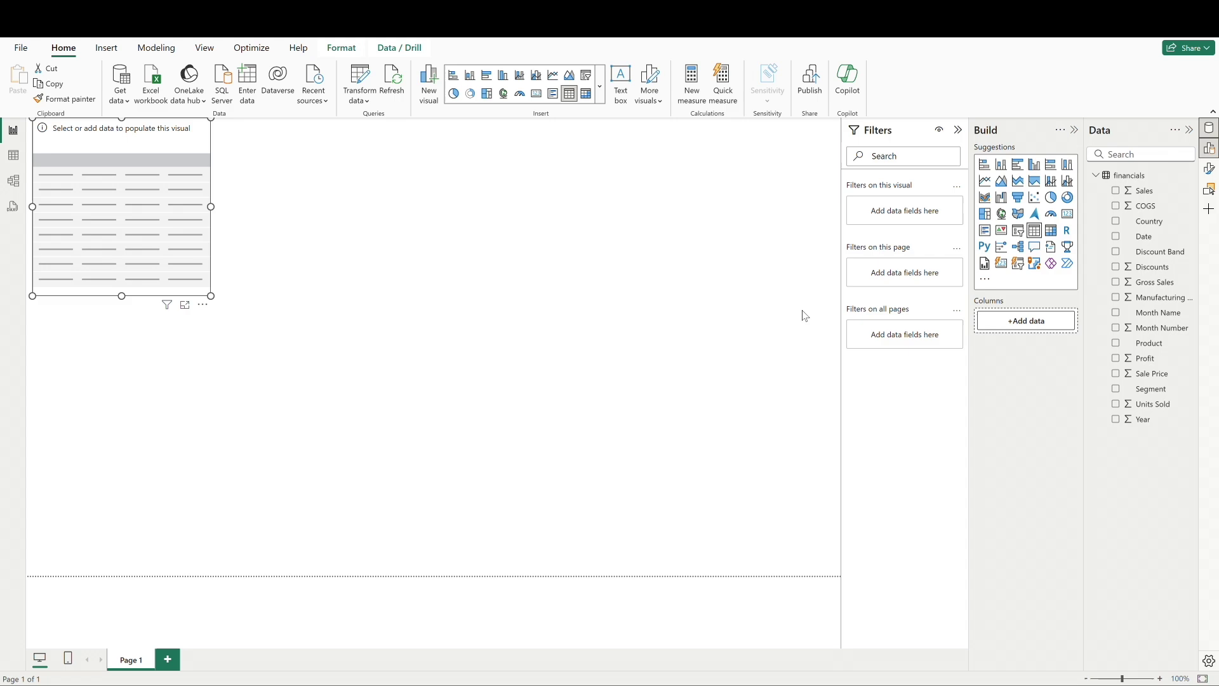
{"action": "left_click", "coordinate": [1117, 359]}
{"action": "left_click_drag", "start_coordinate": [211, 295], "coordinate": [315, 427]}
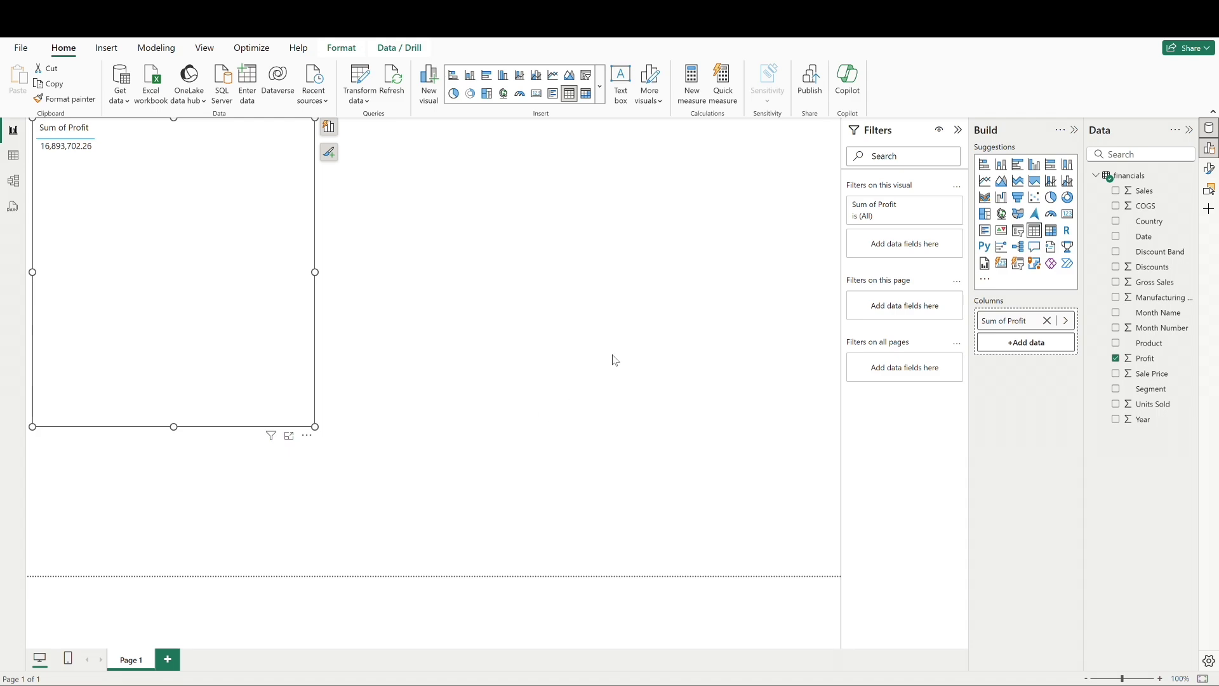
Create the measure Total Profit = SUM(financials[Profit]) in the financials table.
{"action": "left_click", "coordinate": [1192, 181]}
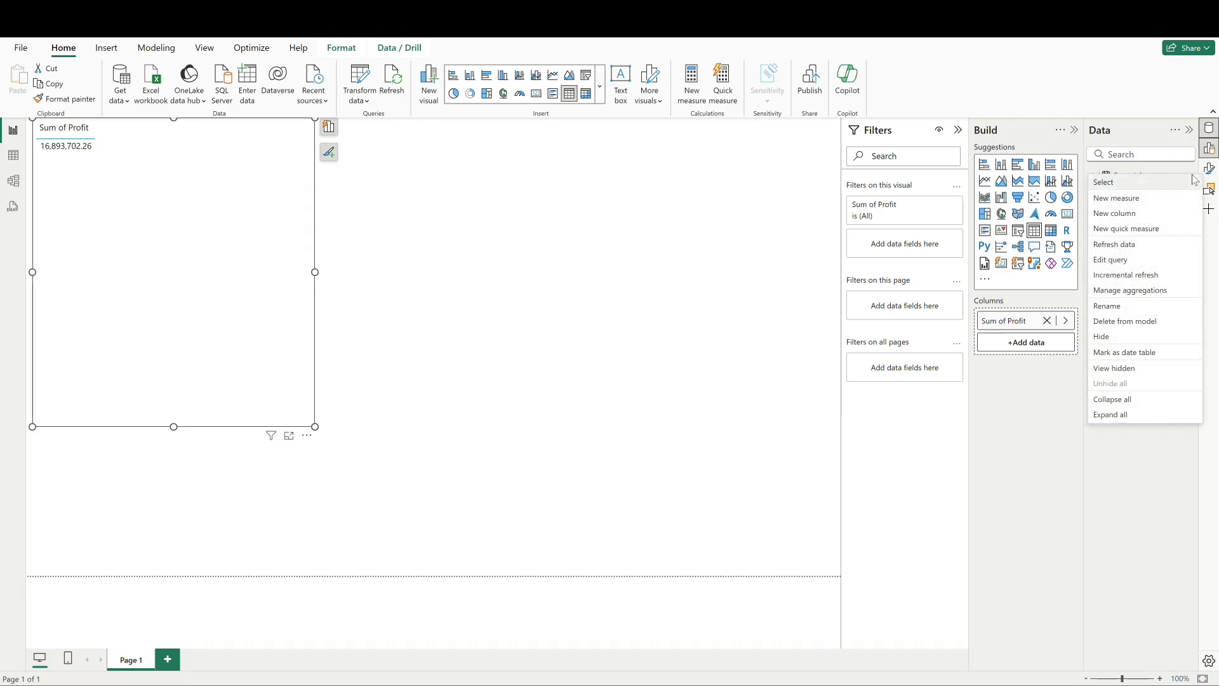
{"action": "left_click", "coordinate": [1163, 199]}
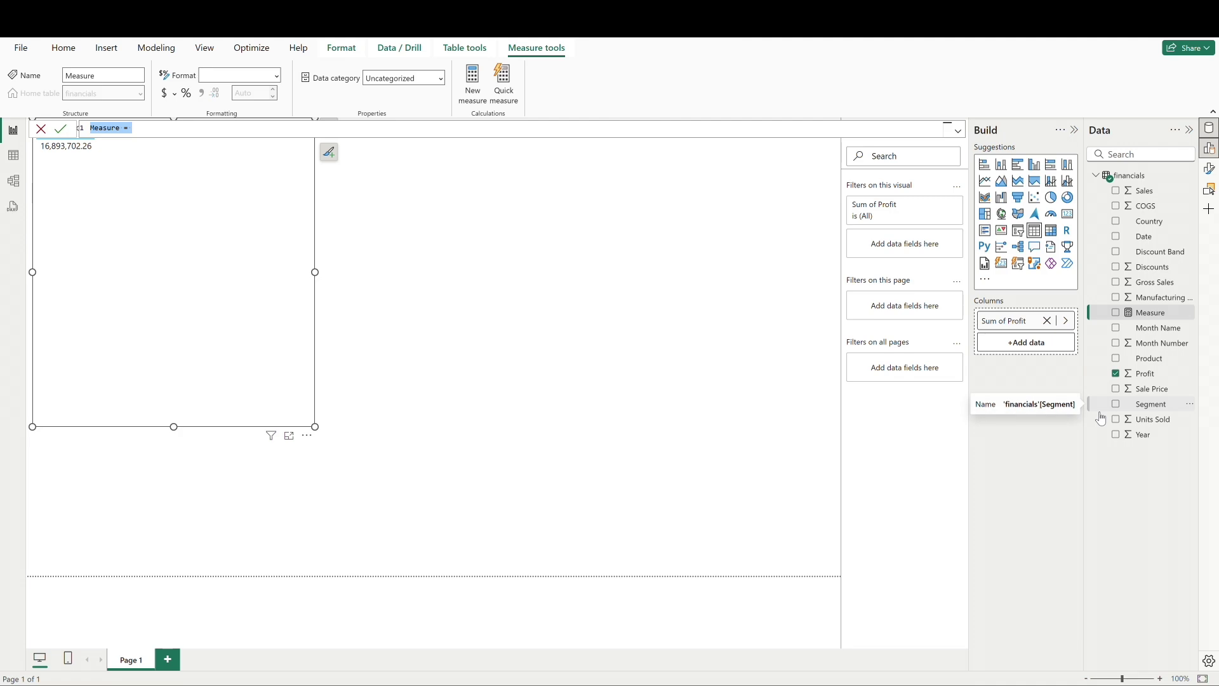
{"action": "type", "text": "Total Profit"}
{"action": "type", "text": "sum"}
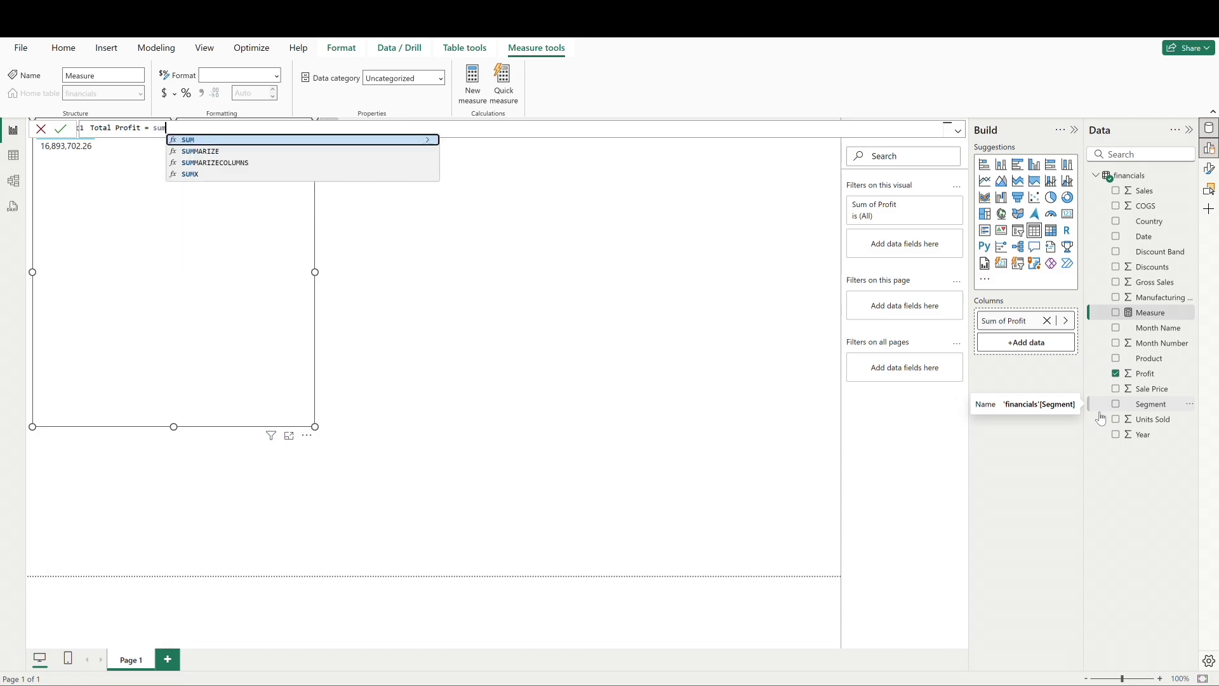
{"action": "type", "text": "("}
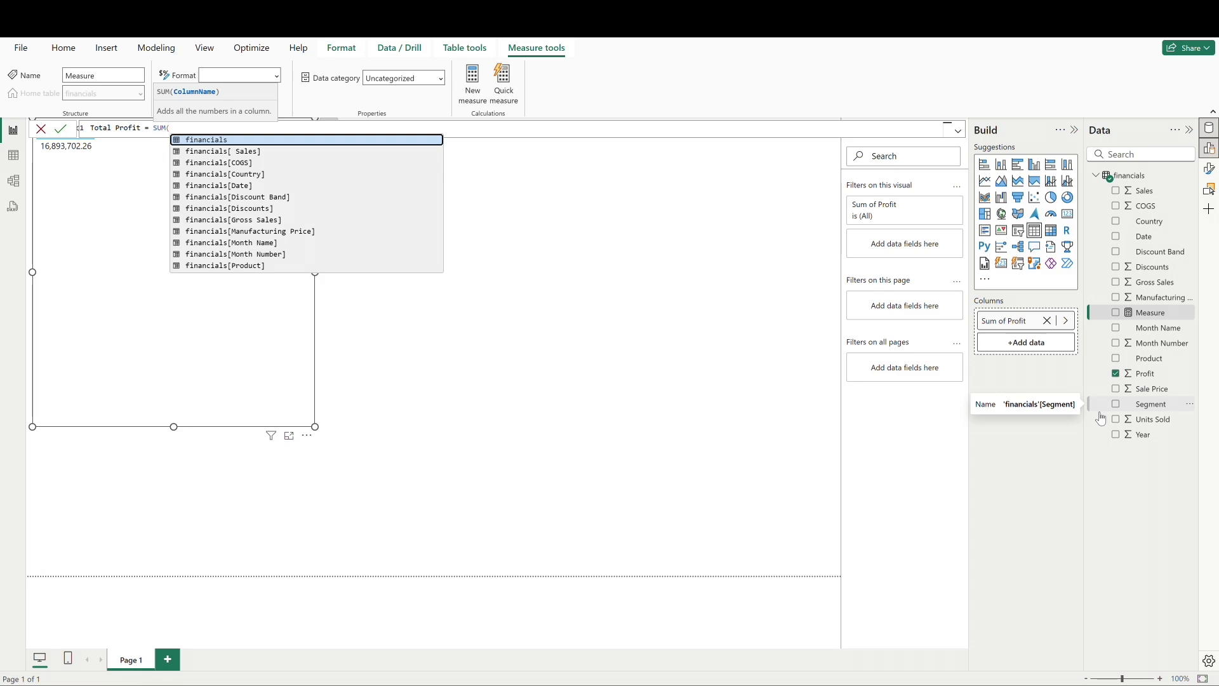
{"action": "type", "text": "PROFIT"}
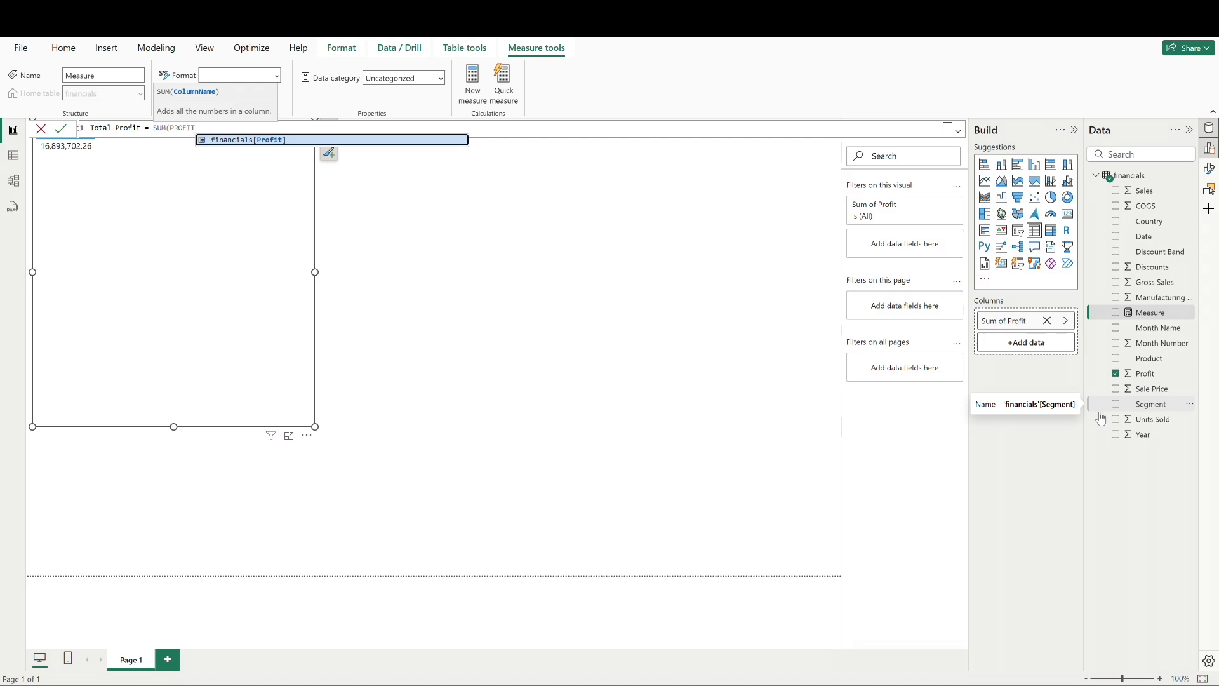
{"action": "left_click", "coordinate": [348, 142]}
{"action": "type", "text": ")"}
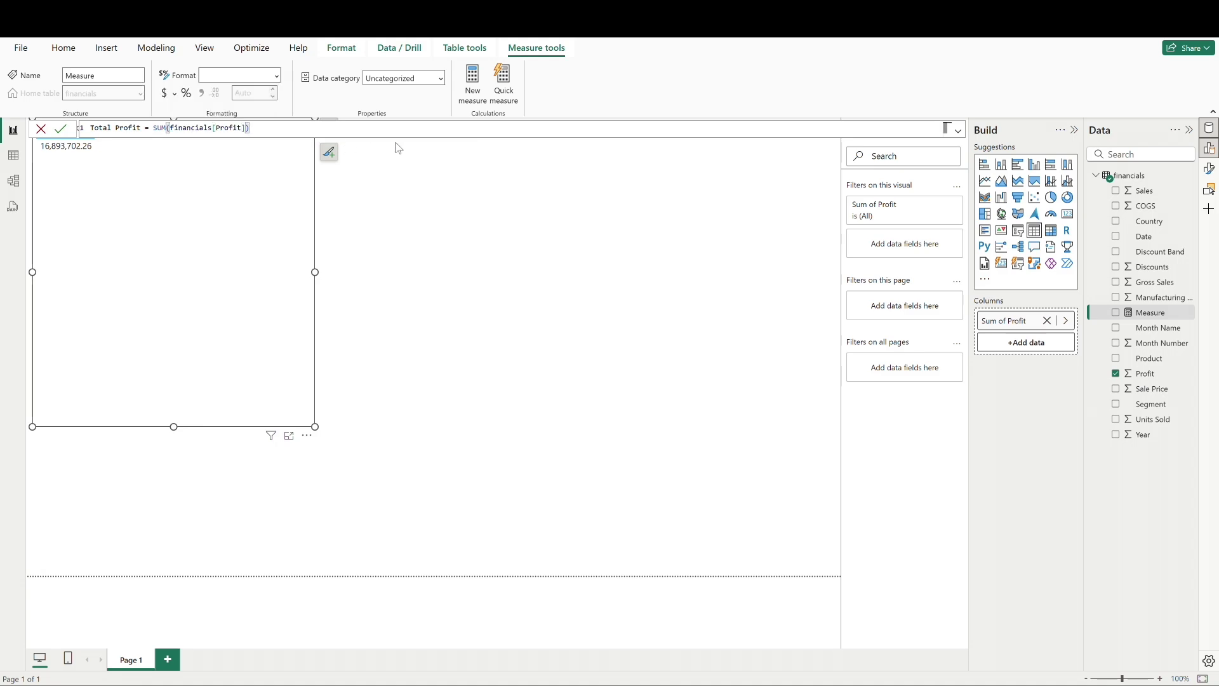
{"action": "key", "text": "Return"}
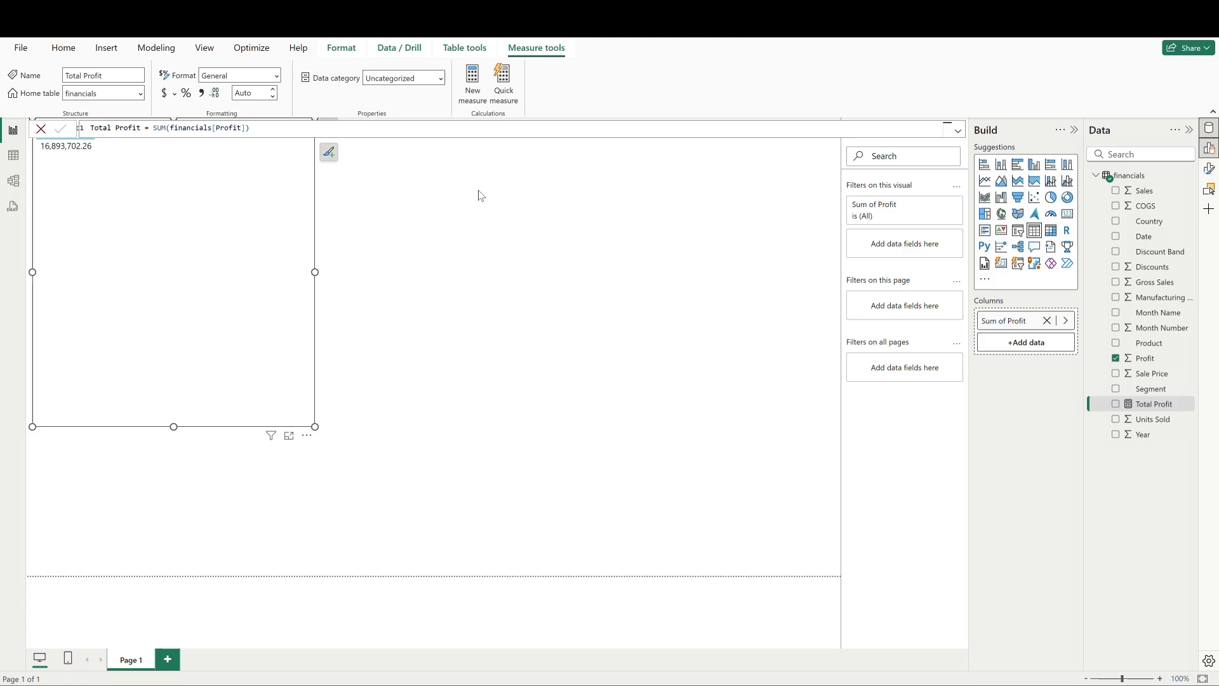
{"action": "left_click", "coordinate": [548, 227]}
Place a Total Profit card at the page top with callout display units set to None.
{"action": "left_click", "coordinate": [1116, 404]}
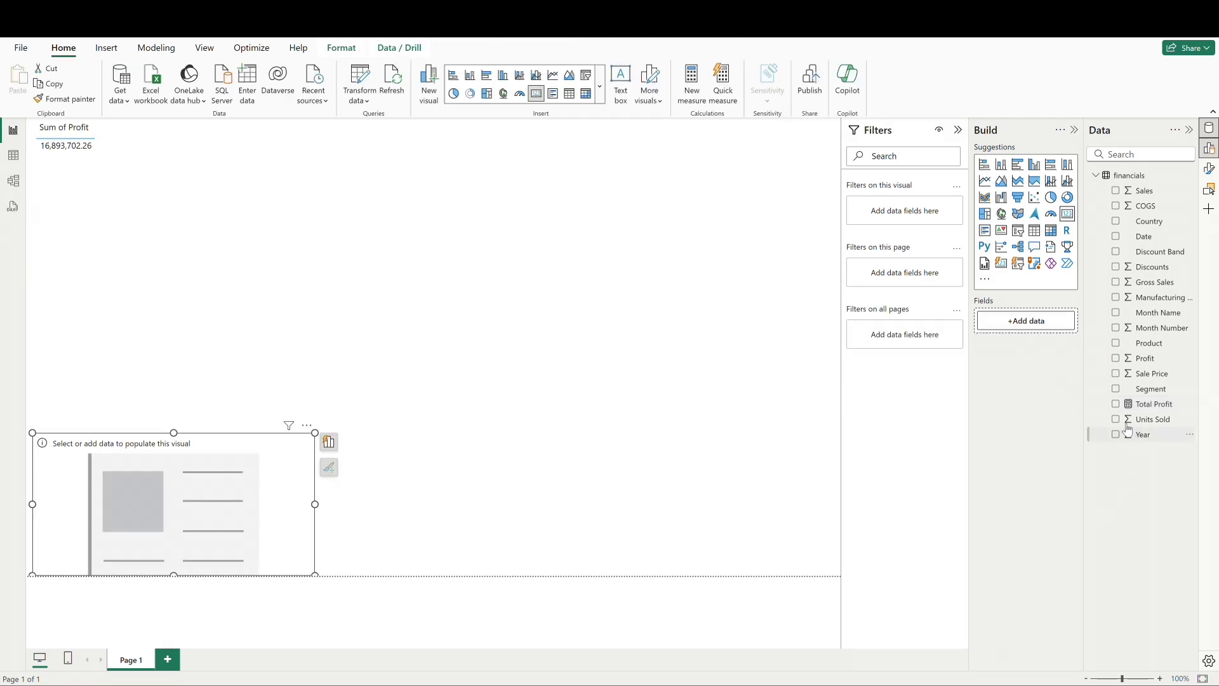
{"action": "left_click_drag", "start_coordinate": [284, 515], "coordinate": [385, 202]}
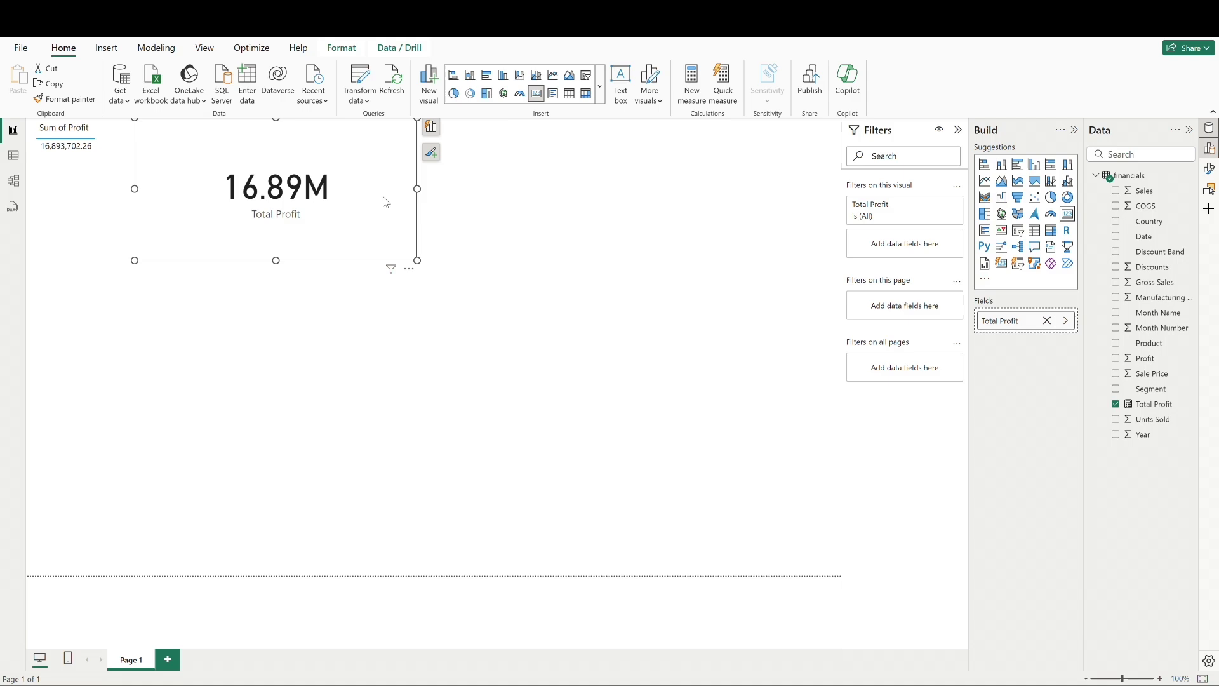
{"action": "left_click", "coordinate": [1210, 169]}
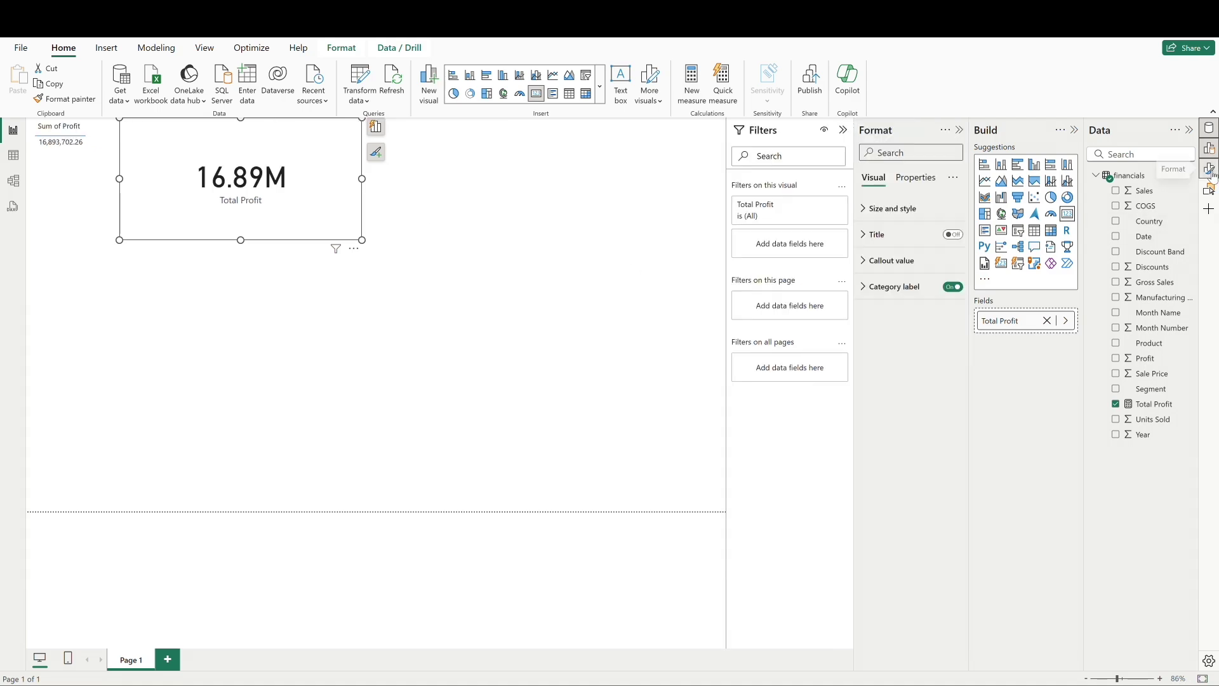
{"action": "left_click", "coordinate": [902, 261]}
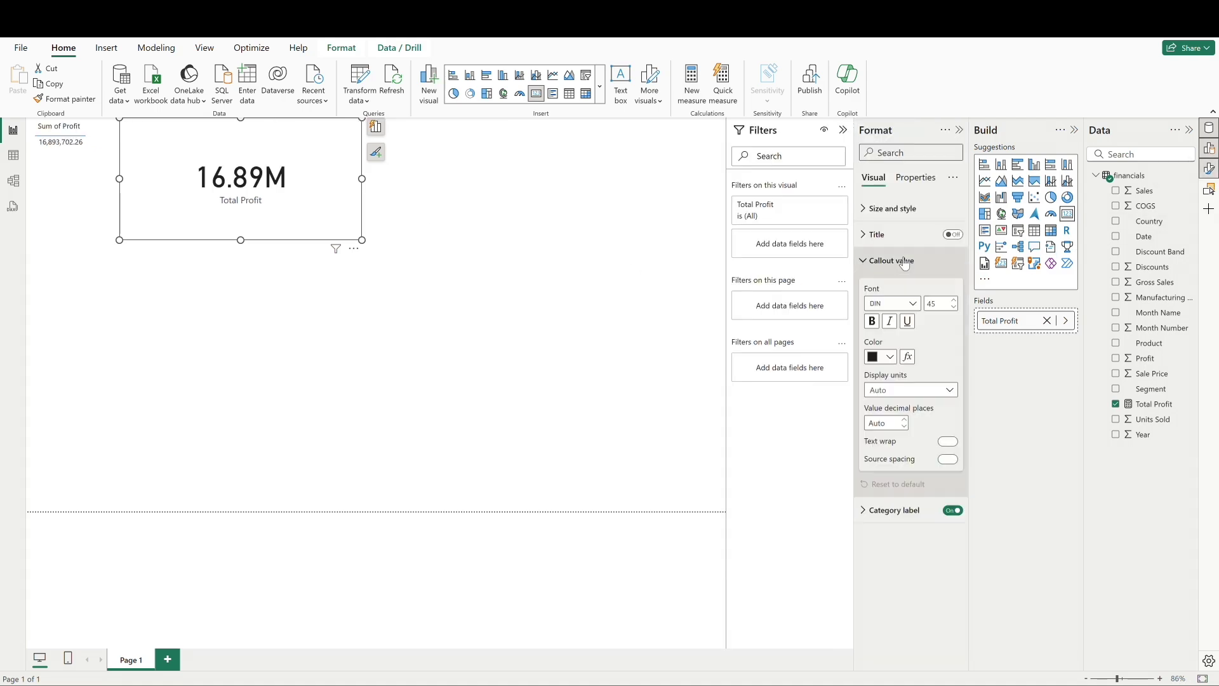
{"action": "left_click", "coordinate": [925, 391]}
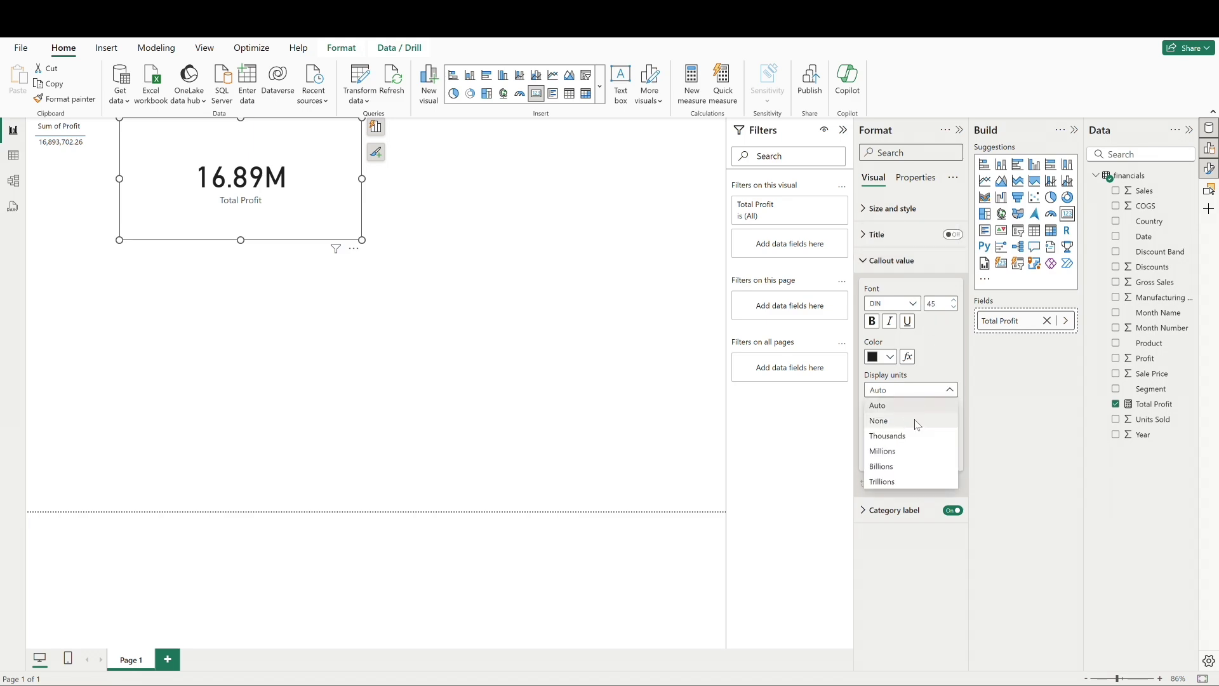
{"action": "left_click", "coordinate": [915, 420]}
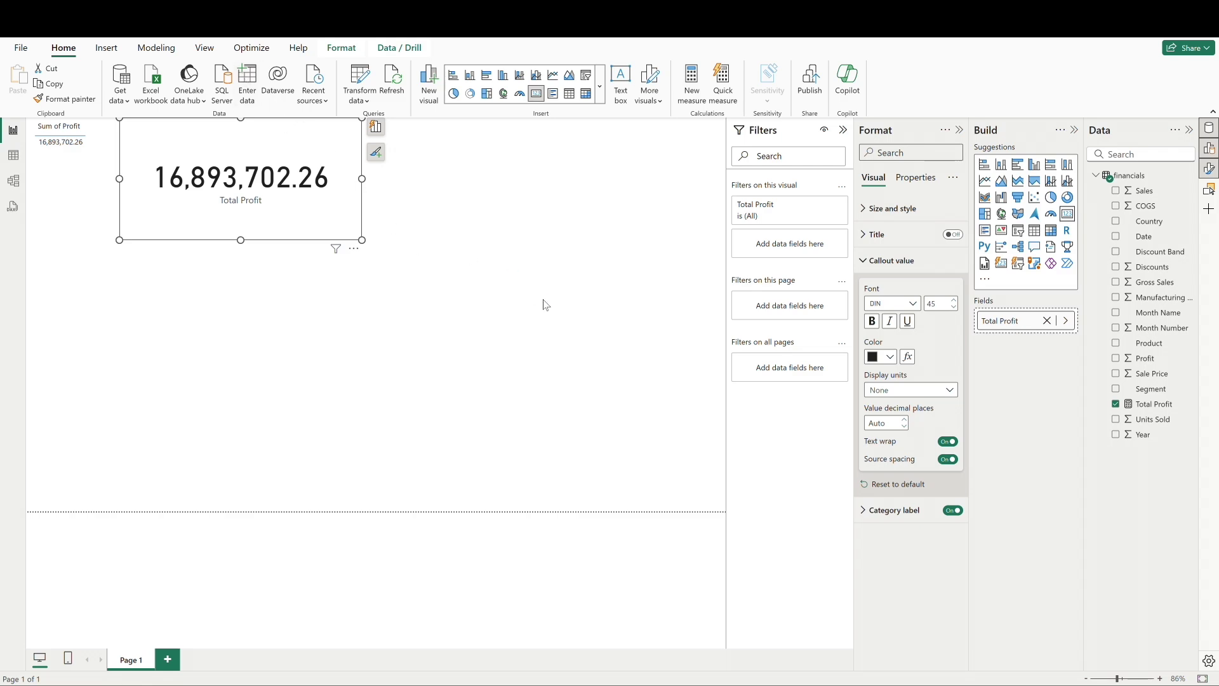
Create an empty manually entered table named 'Measures Table'.
{"action": "double_click", "coordinate": [425, 510]}
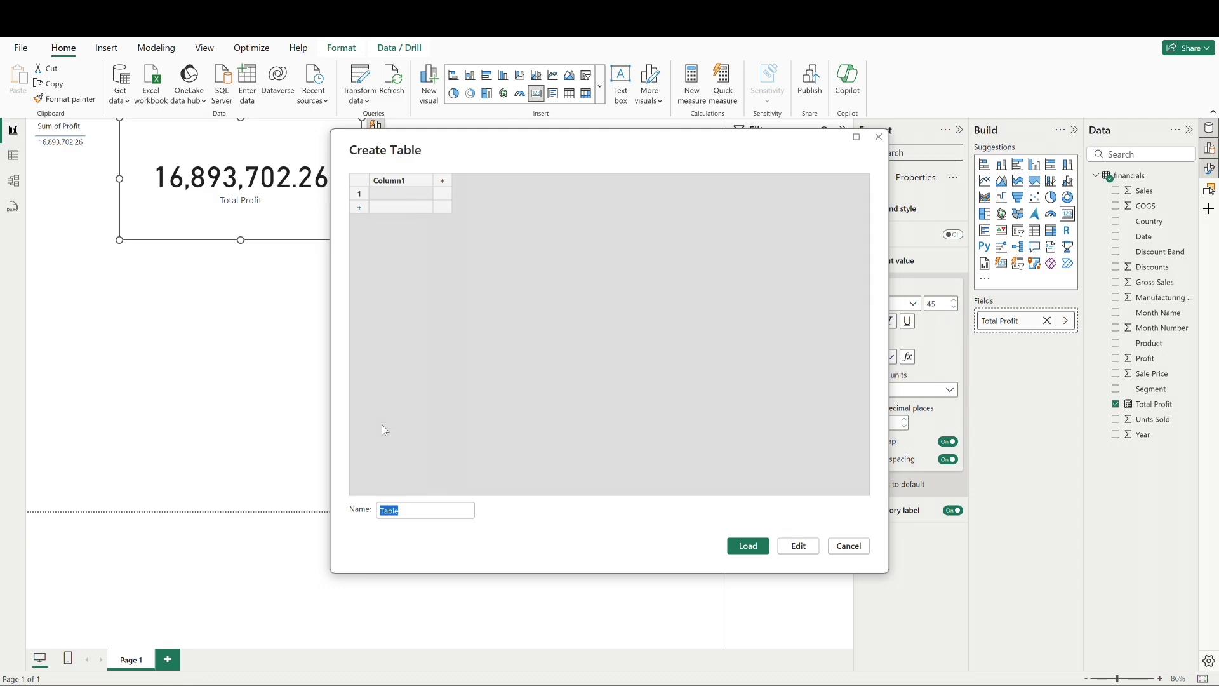
{"action": "type", "text": "Measures Table"}
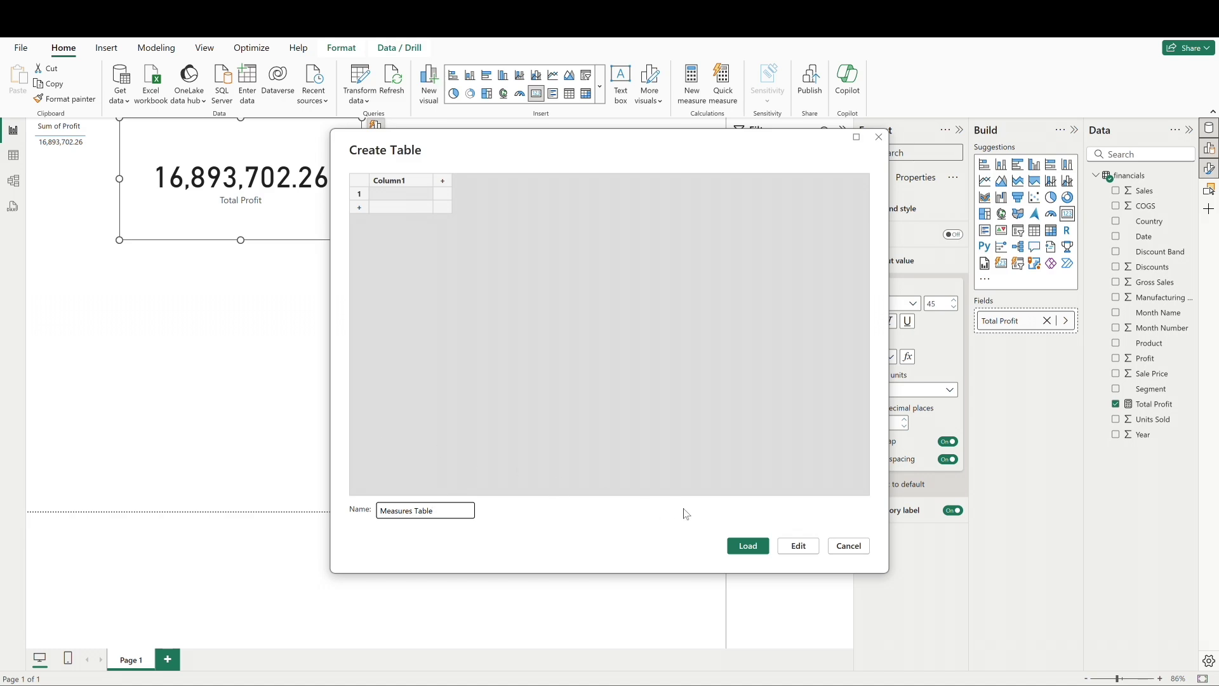
{"action": "left_click", "coordinate": [748, 549]}
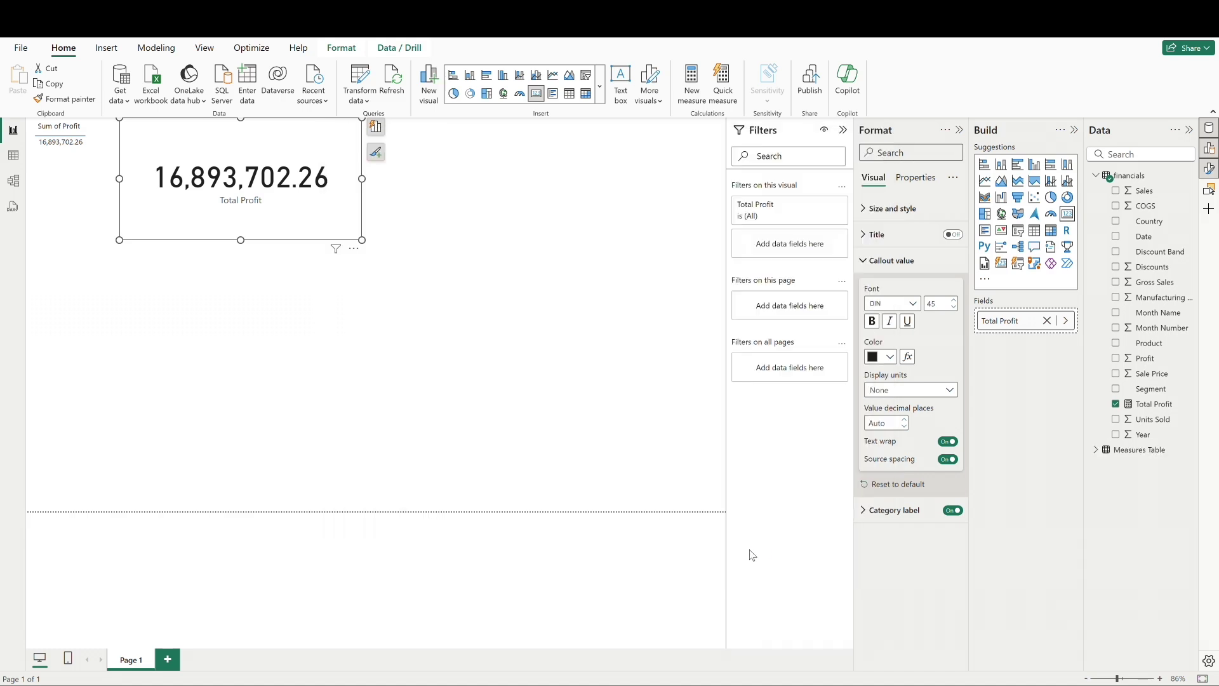
Move the Total Profit measure from financials into Measures Table.
{"action": "left_click", "coordinate": [1096, 450]}
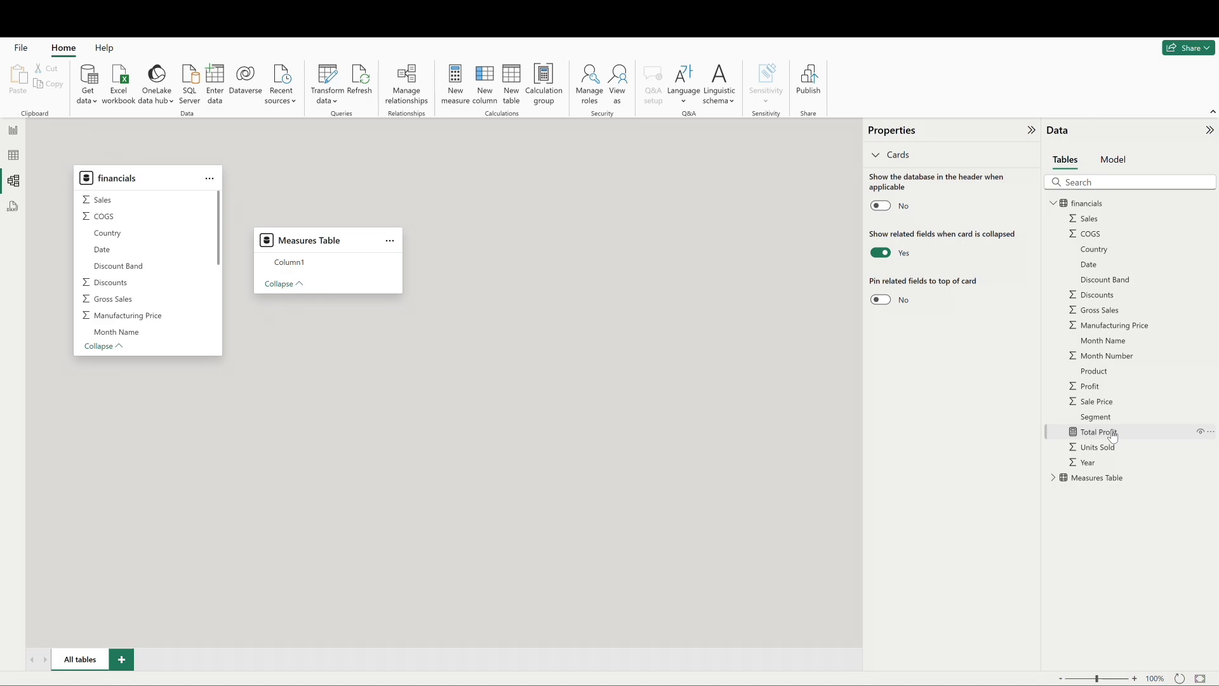
{"action": "left_click", "coordinate": [1113, 437]}
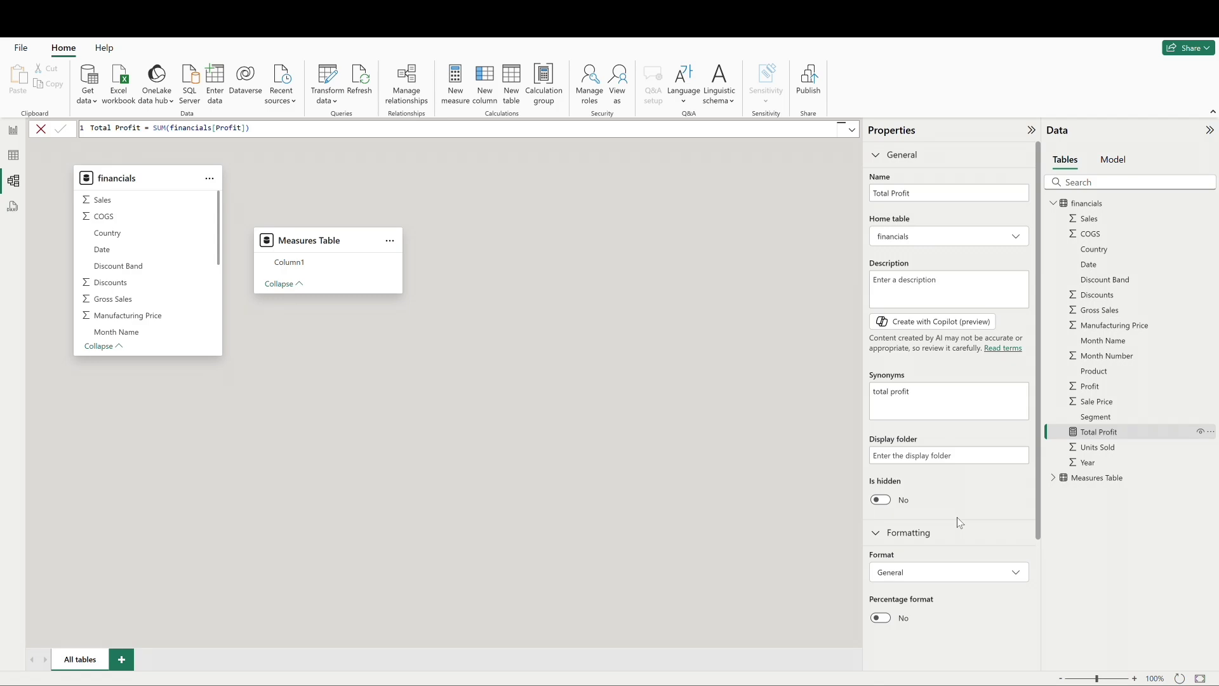
{"action": "left_click", "coordinate": [934, 239]}
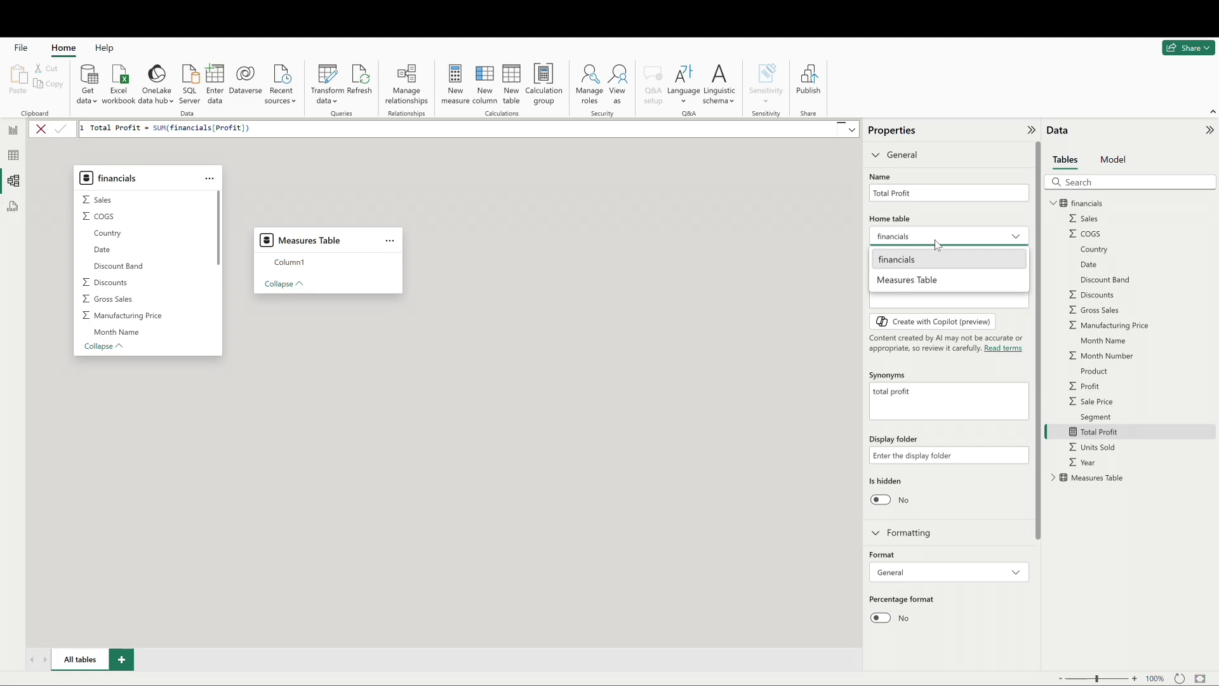
{"action": "left_click", "coordinate": [925, 282]}
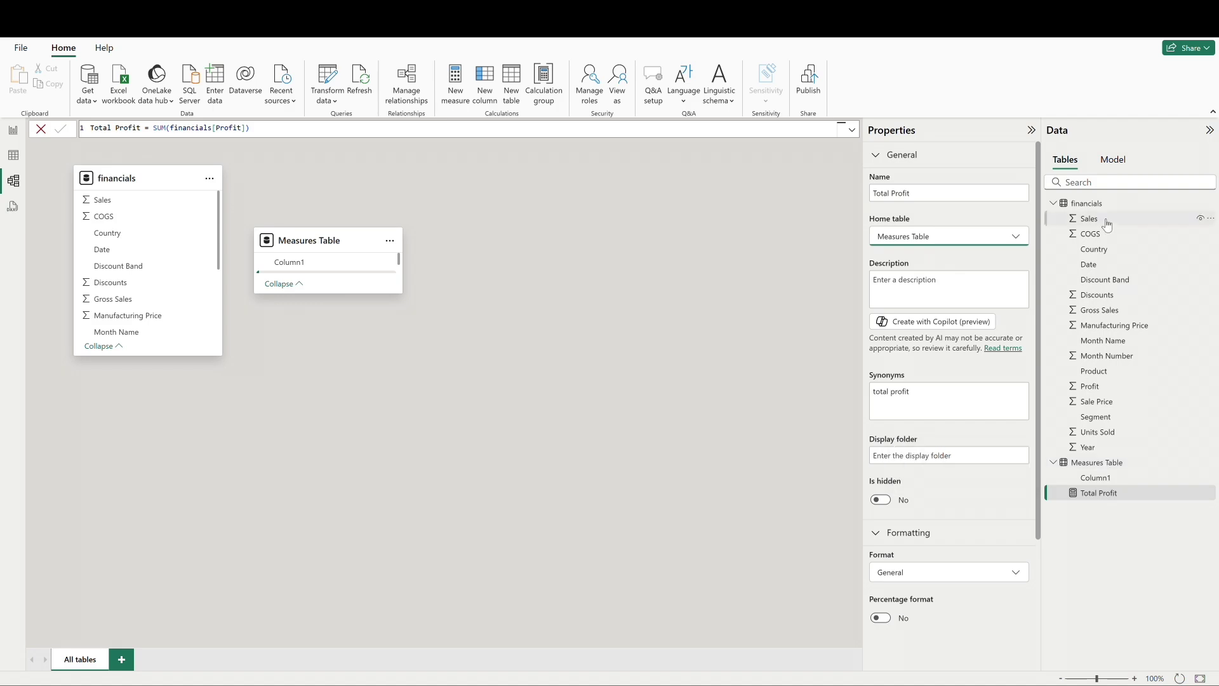
{"action": "left_click", "coordinate": [991, 237]}
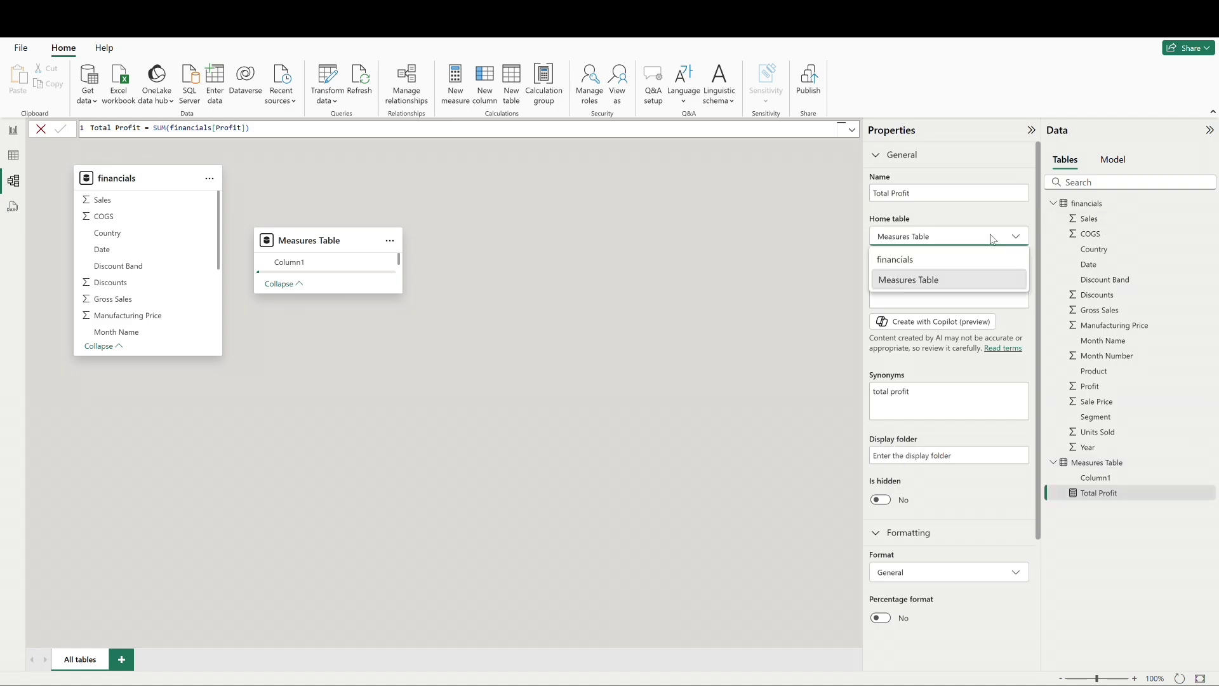
{"action": "left_click", "coordinate": [974, 258]}
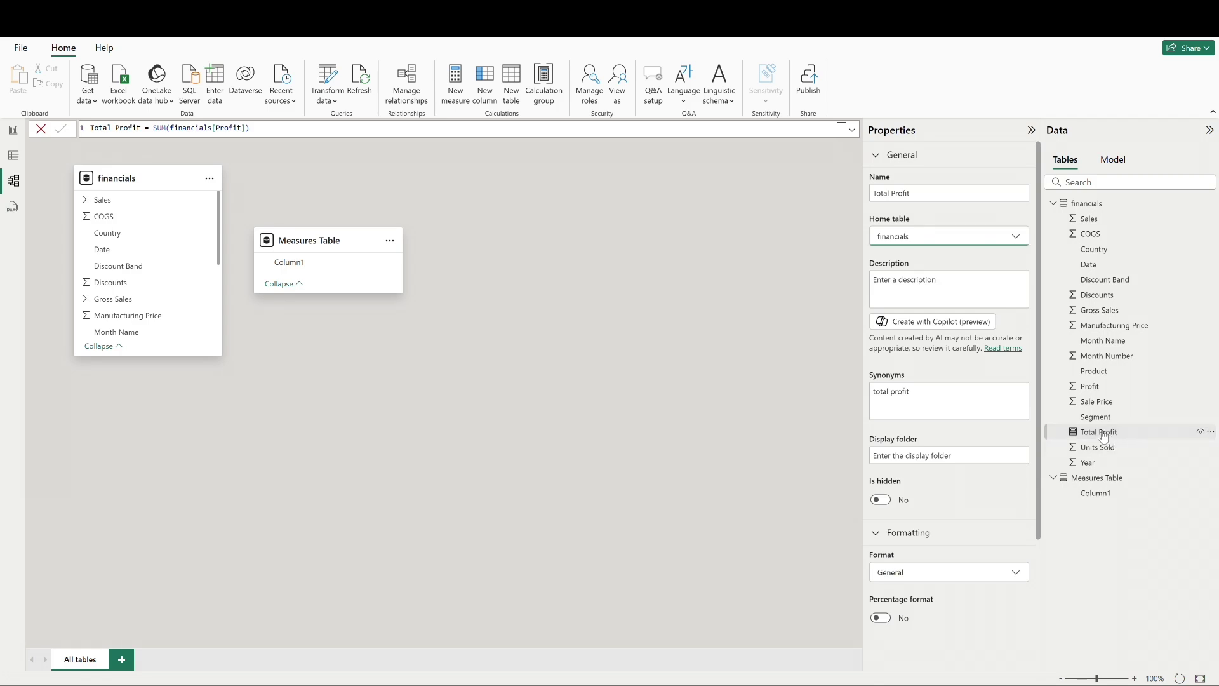
{"action": "left_click_drag", "start_coordinate": [1106, 438], "coordinate": [1107, 480]}
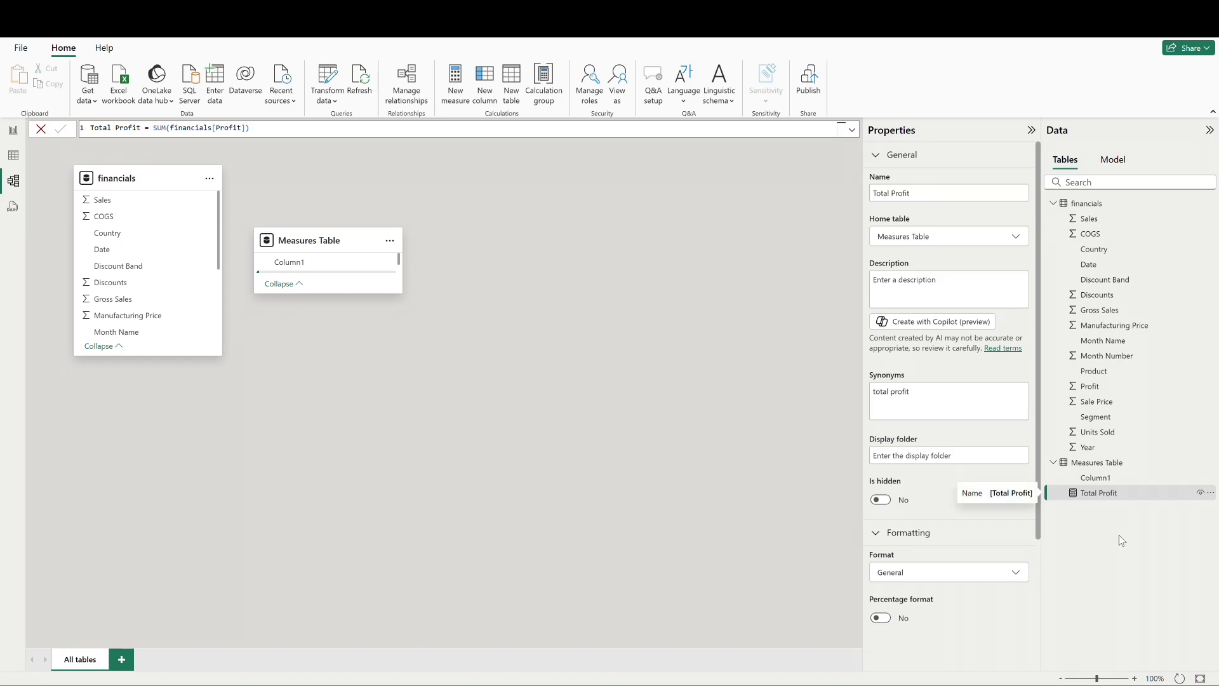
Delete the placeholder Column1 from Measures Table.
{"action": "right_click", "coordinate": [1109, 480]}
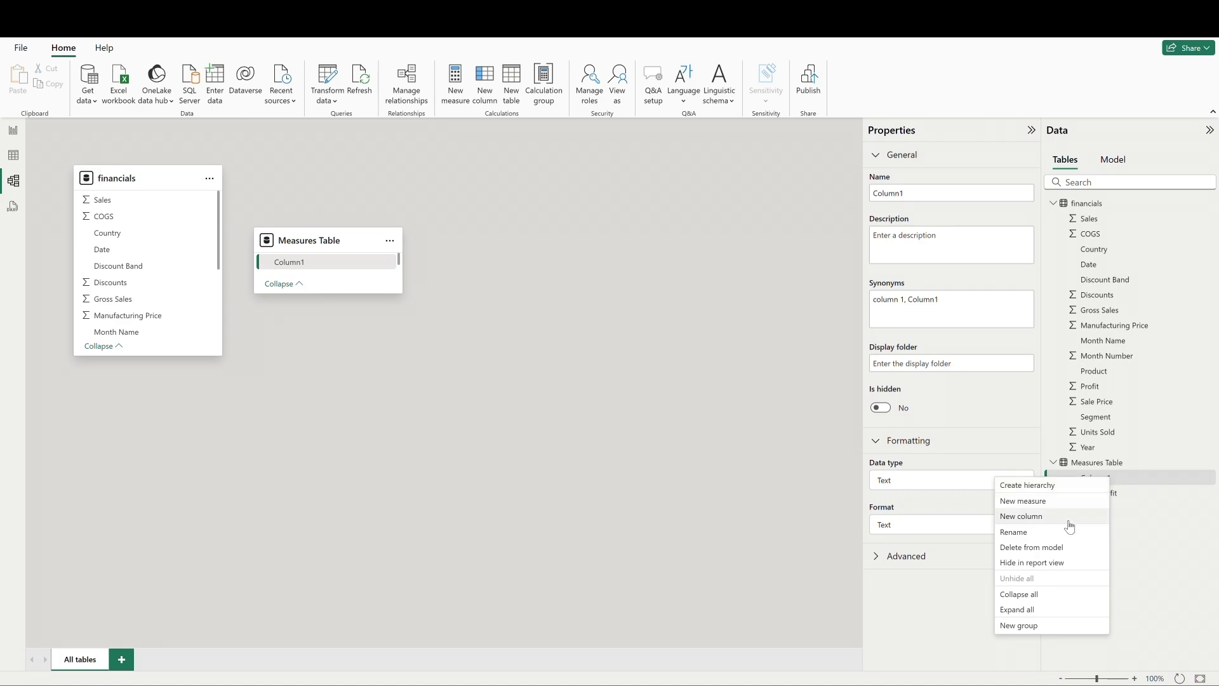
{"action": "left_click", "coordinate": [1062, 547]}
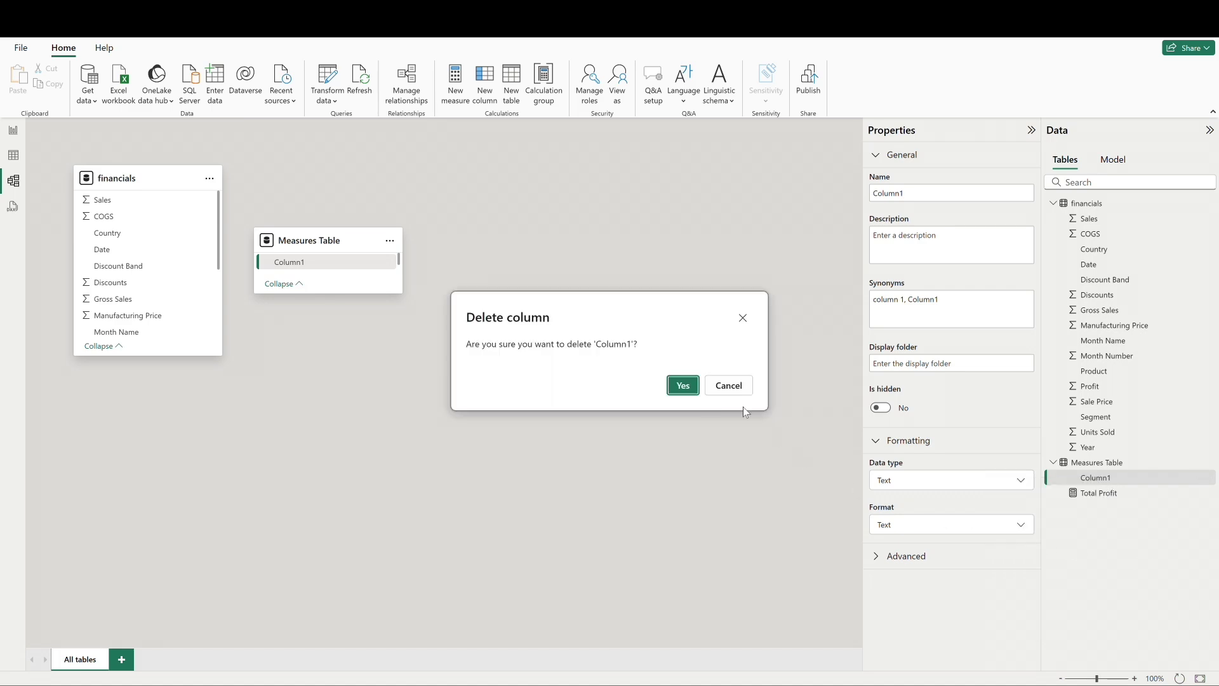
{"action": "left_click", "coordinate": [683, 385]}
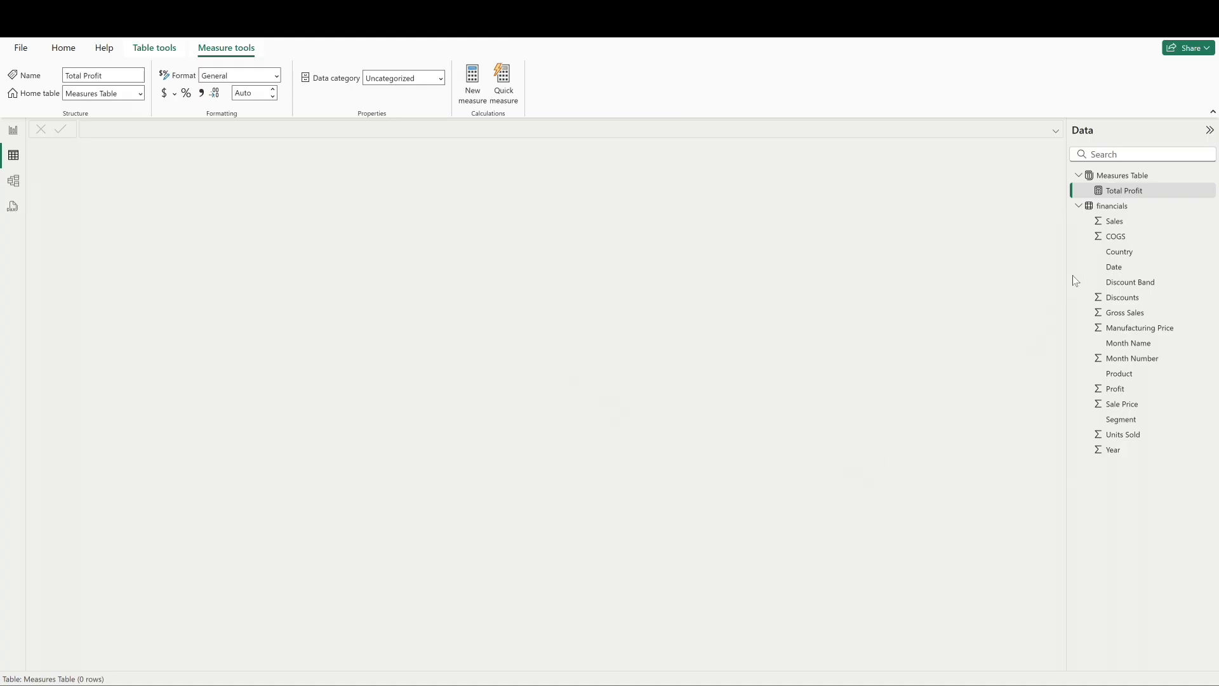
{"action": "left_click", "coordinate": [1125, 205]}
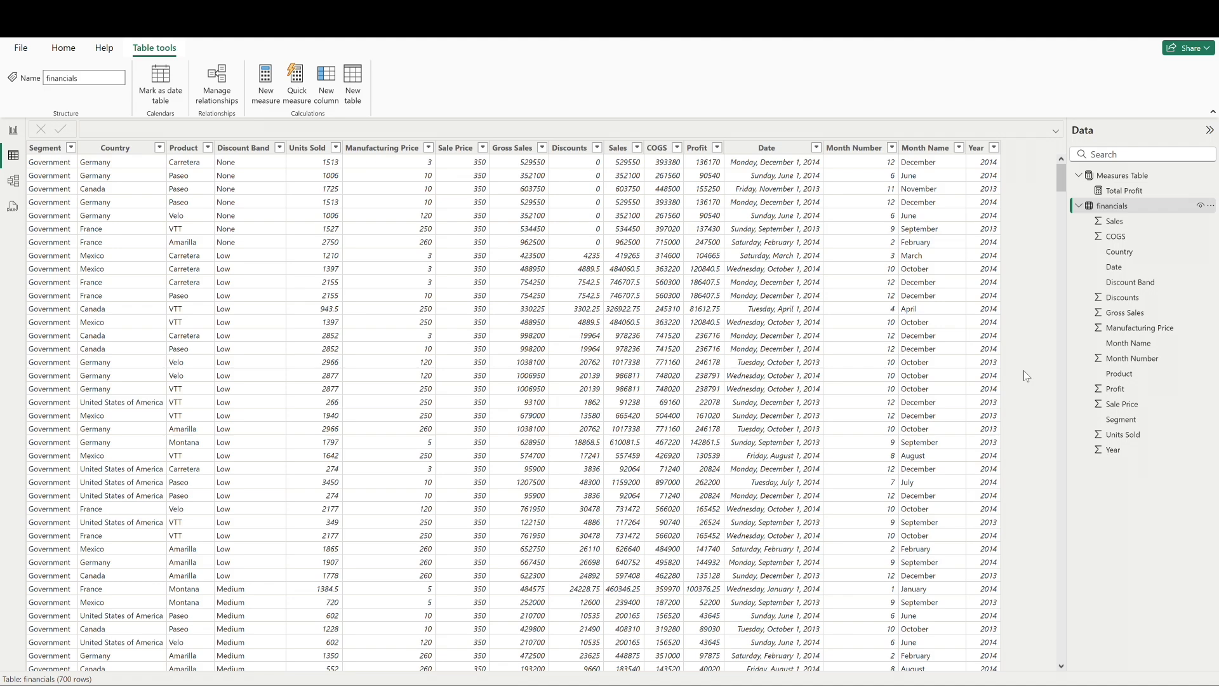
{"action": "left_click", "coordinate": [1140, 179]}
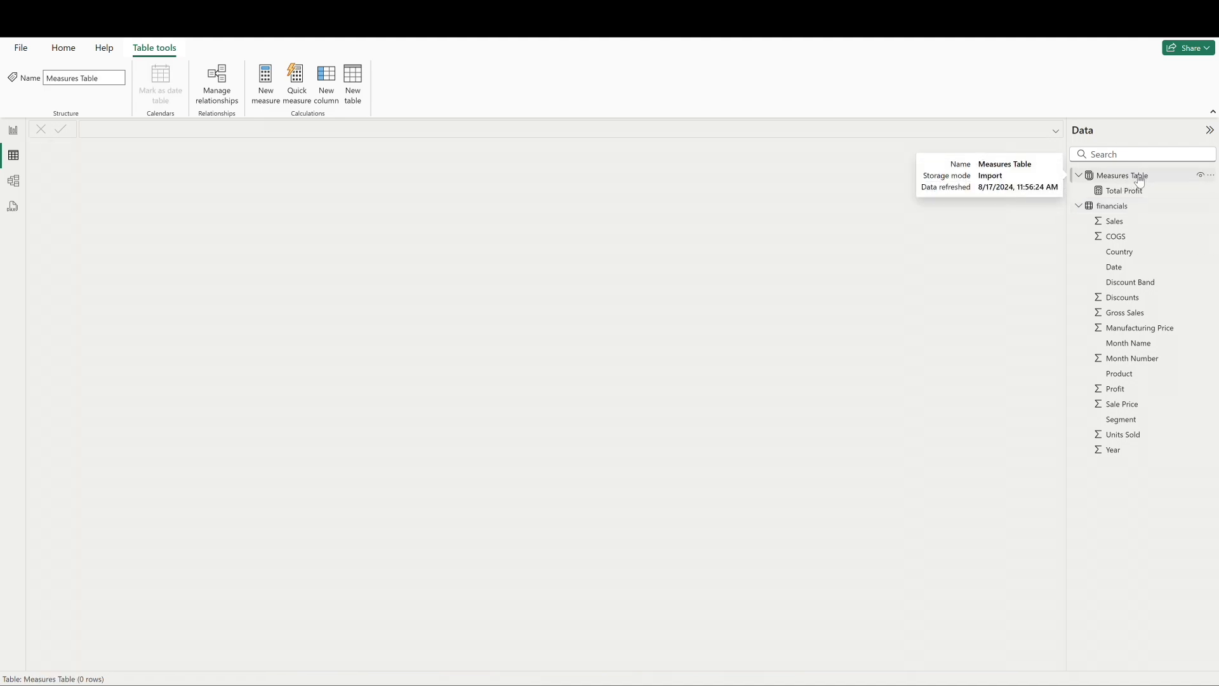
Add the measure Average Units Sold = AVERAGE(financials[Units Sold]) to Measures Table.
{"action": "left_click", "coordinate": [1213, 180]}
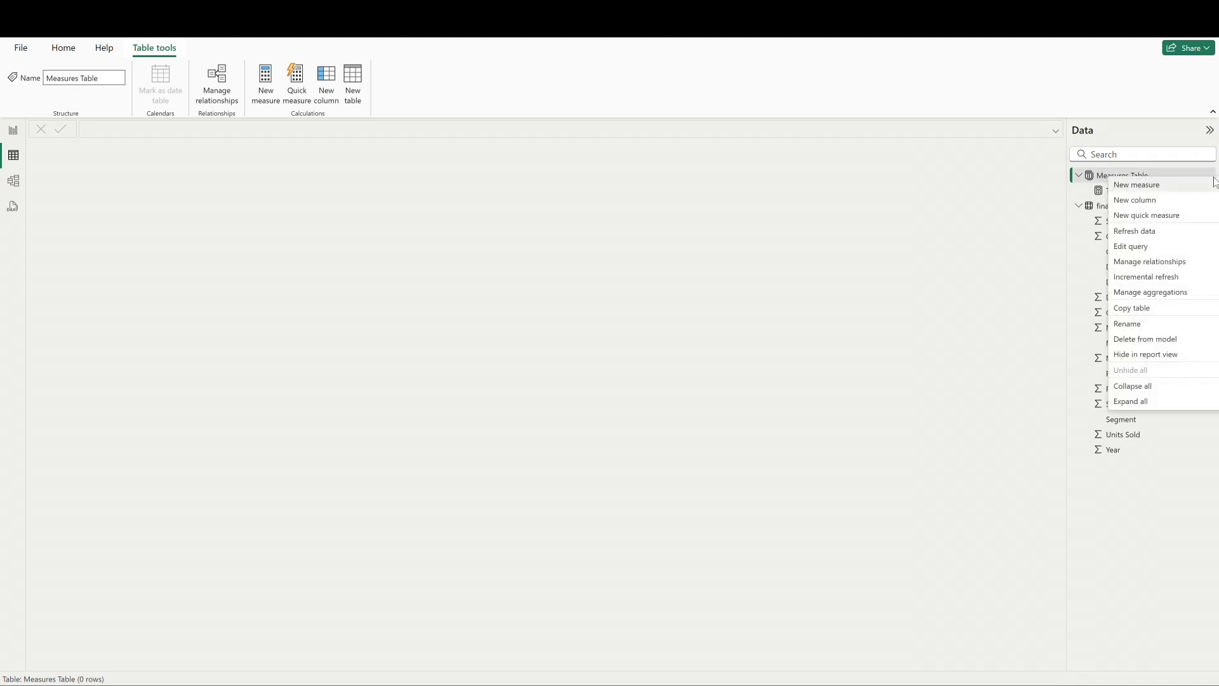
{"action": "key", "text": "Escape"}
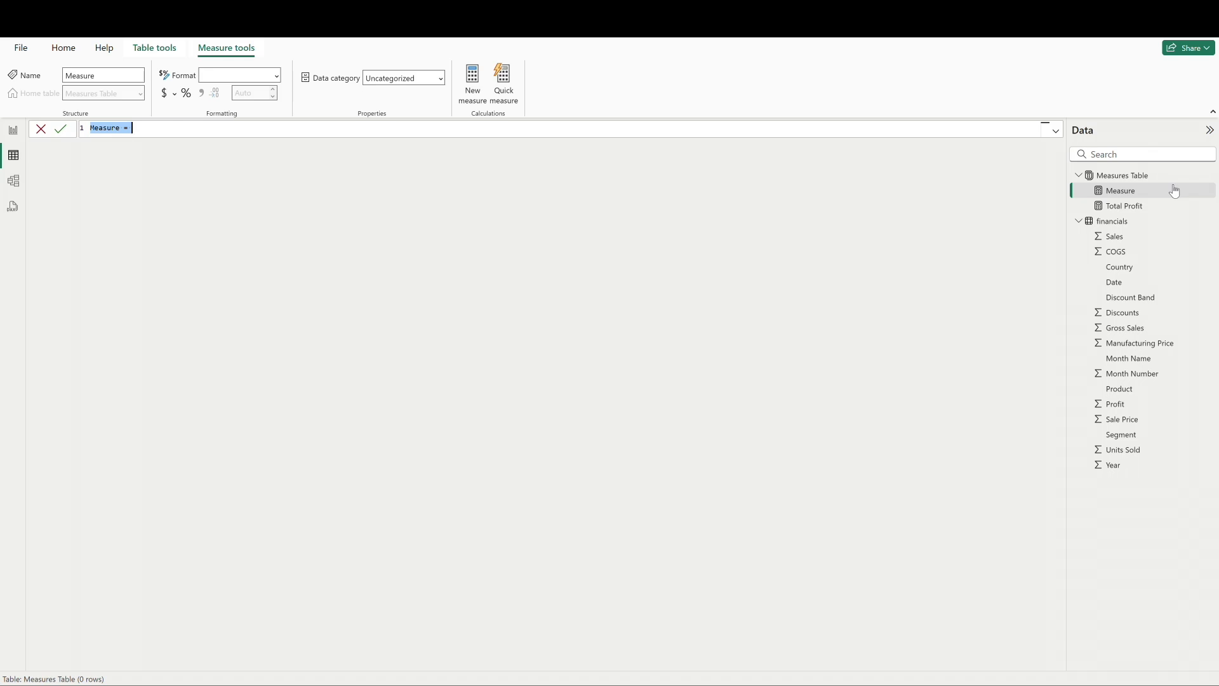
{"action": "type", "text": "Average Units Sold = averag"}
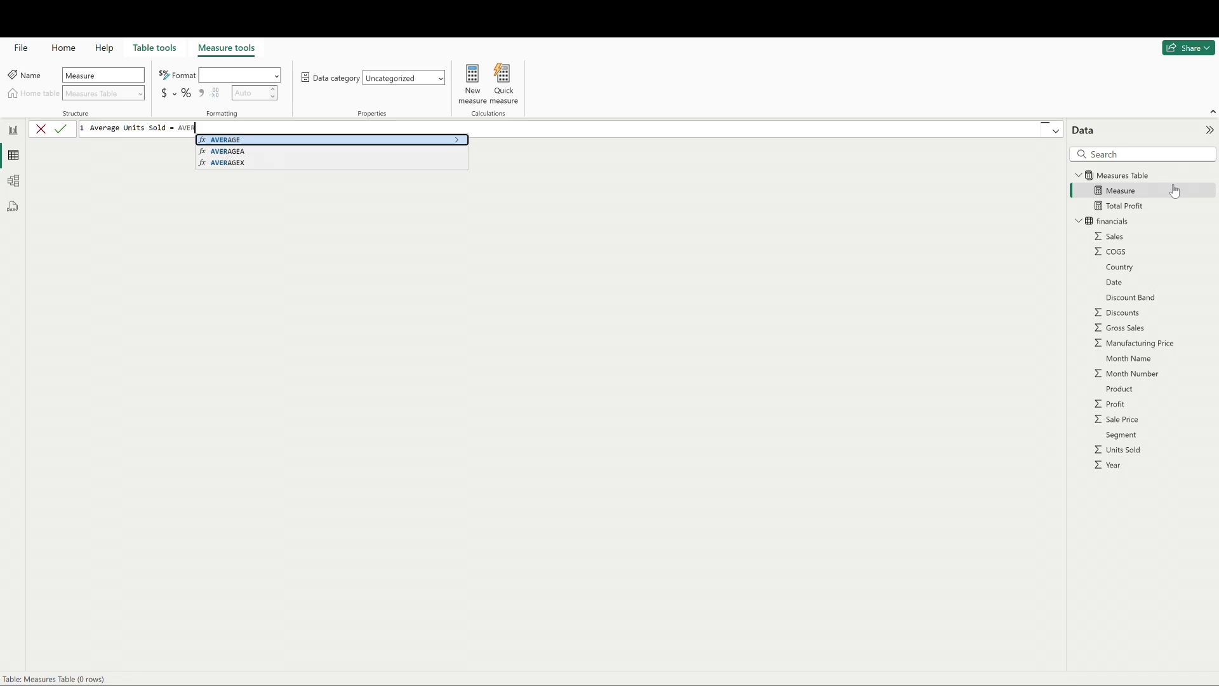
{"action": "key", "text": "Tab"}
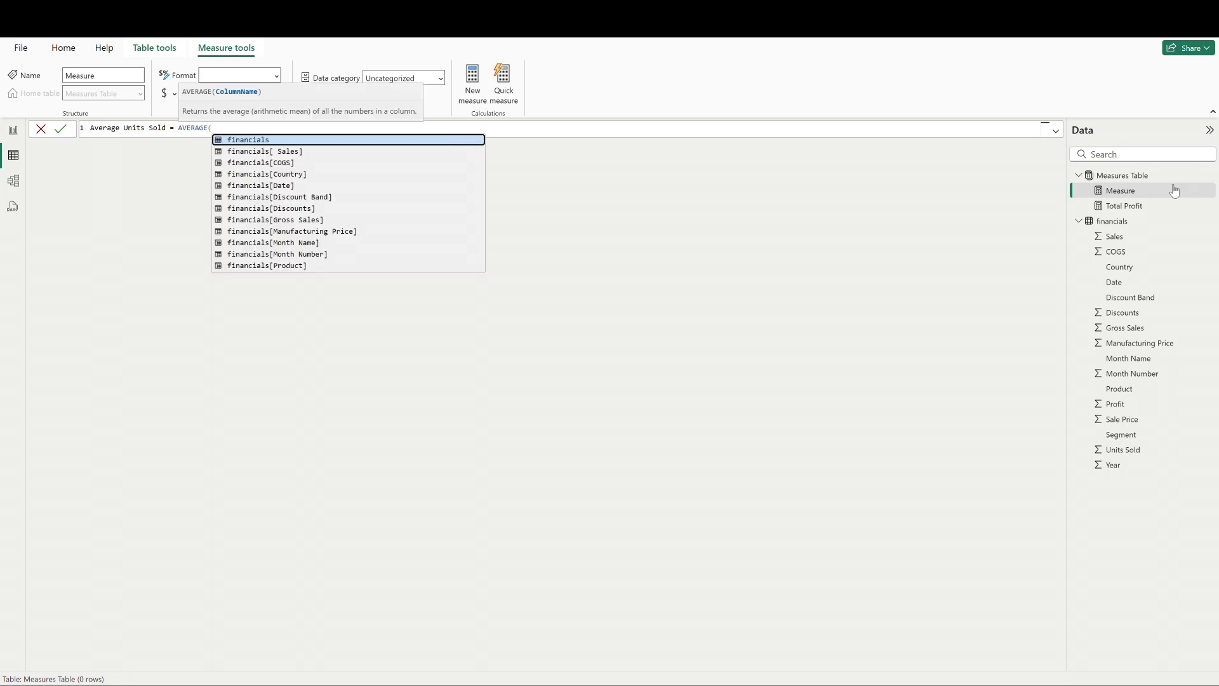
{"action": "type", "text": "units"}
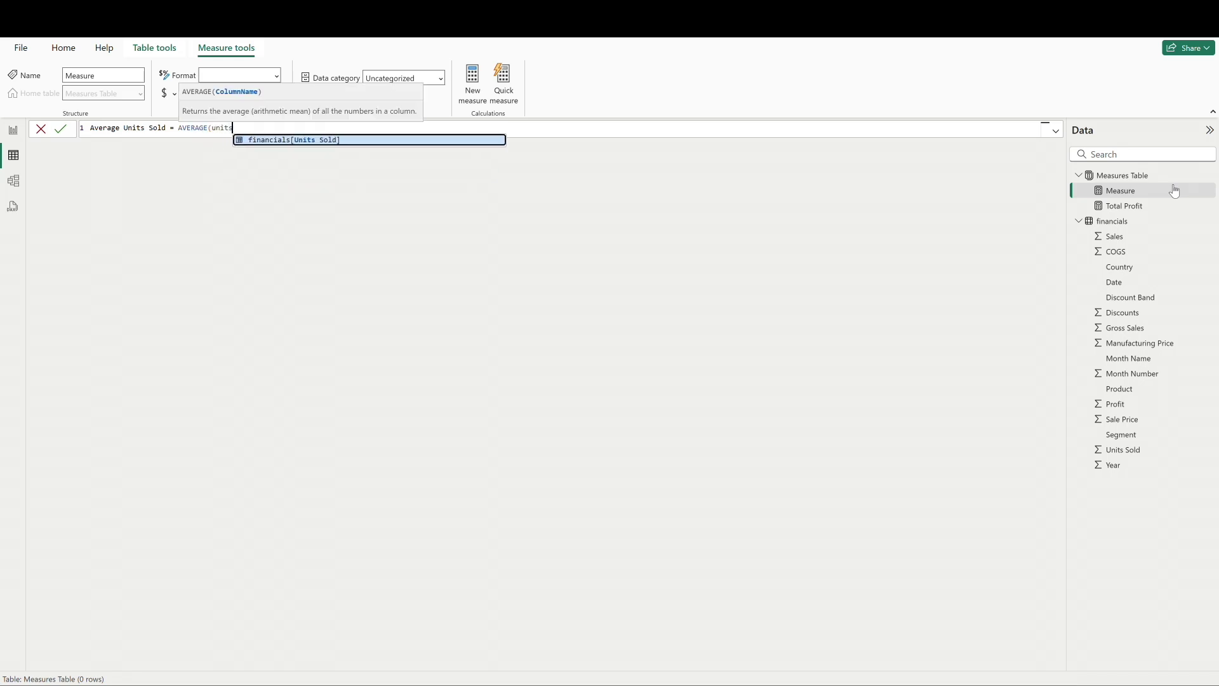
{"action": "key", "text": "Tab"}
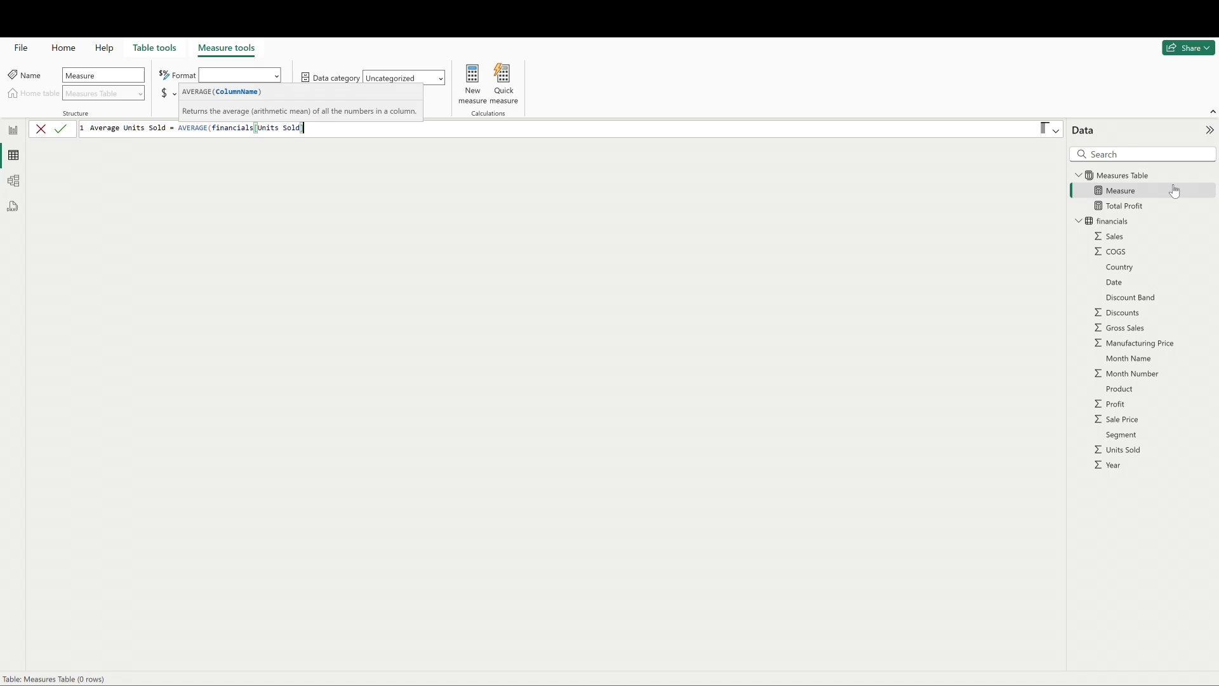
{"action": "type", "text": ")"}
{"action": "key", "text": "Return"}
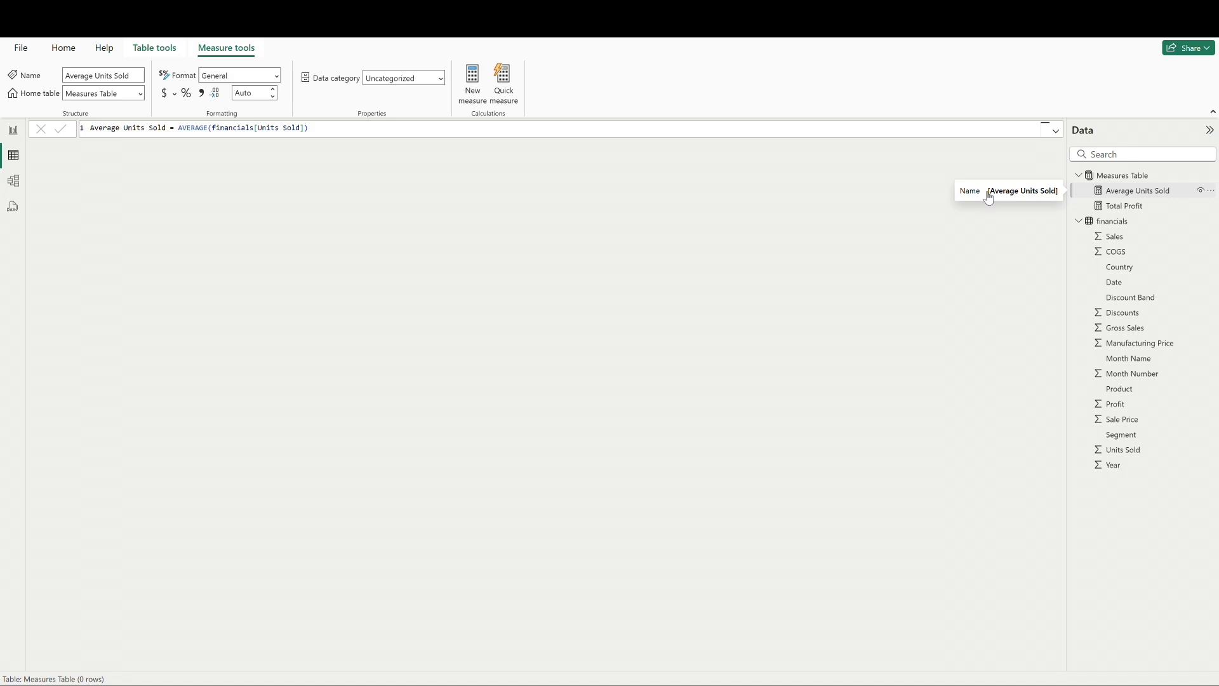
Place a table beside the Total Profit card showing Units Sold as an average, 1,608.29.
{"action": "left_click", "coordinate": [12, 139]}
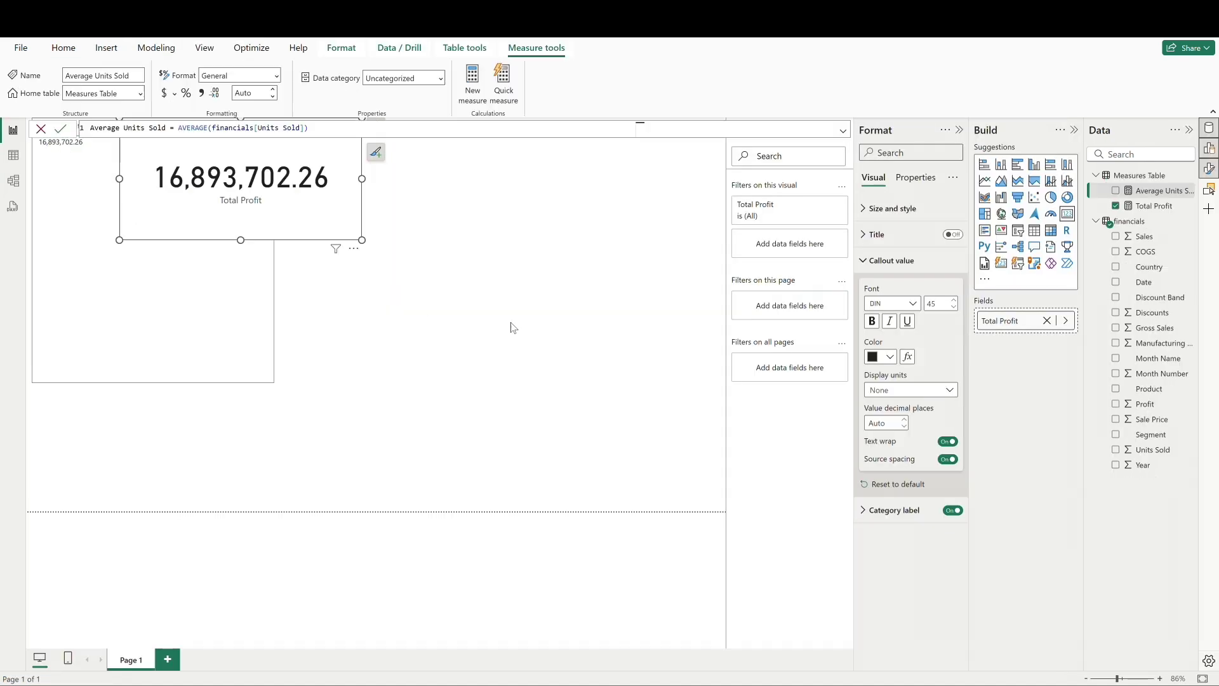
{"action": "left_click", "coordinate": [134, 297]}
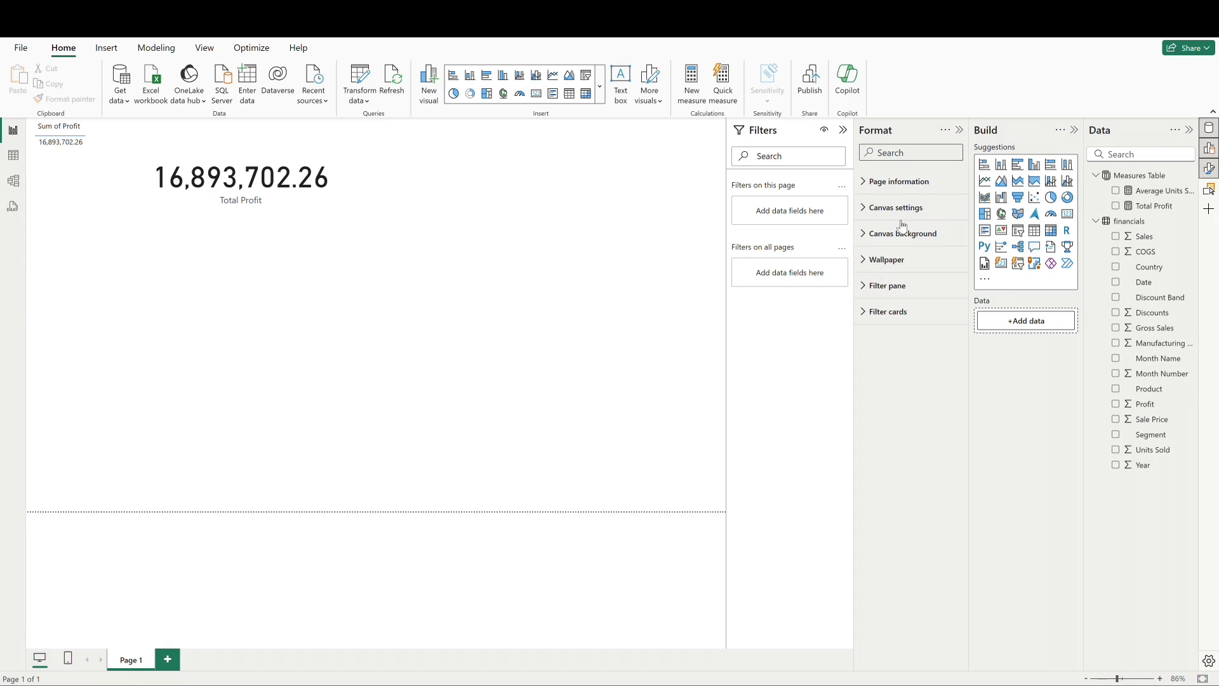
{"action": "left_click", "coordinate": [1034, 230]}
{"action": "left_click_drag", "start_coordinate": [204, 414], "coordinate": [552, 158]}
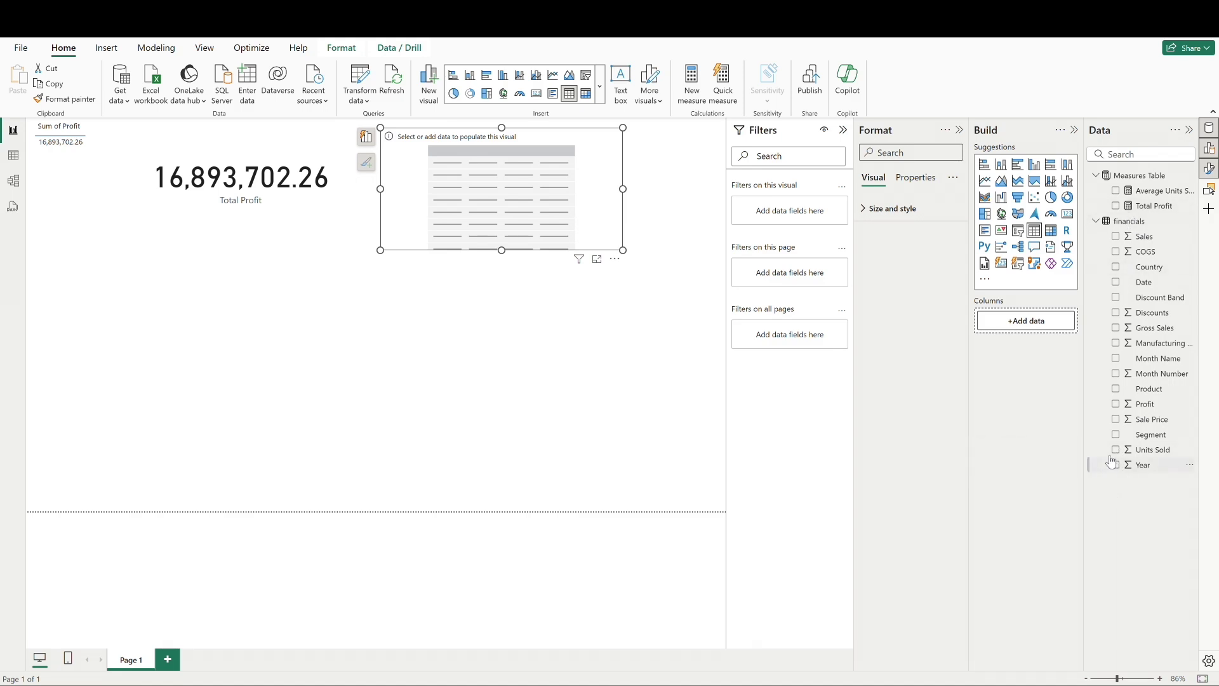
{"action": "left_click", "coordinate": [1117, 451]}
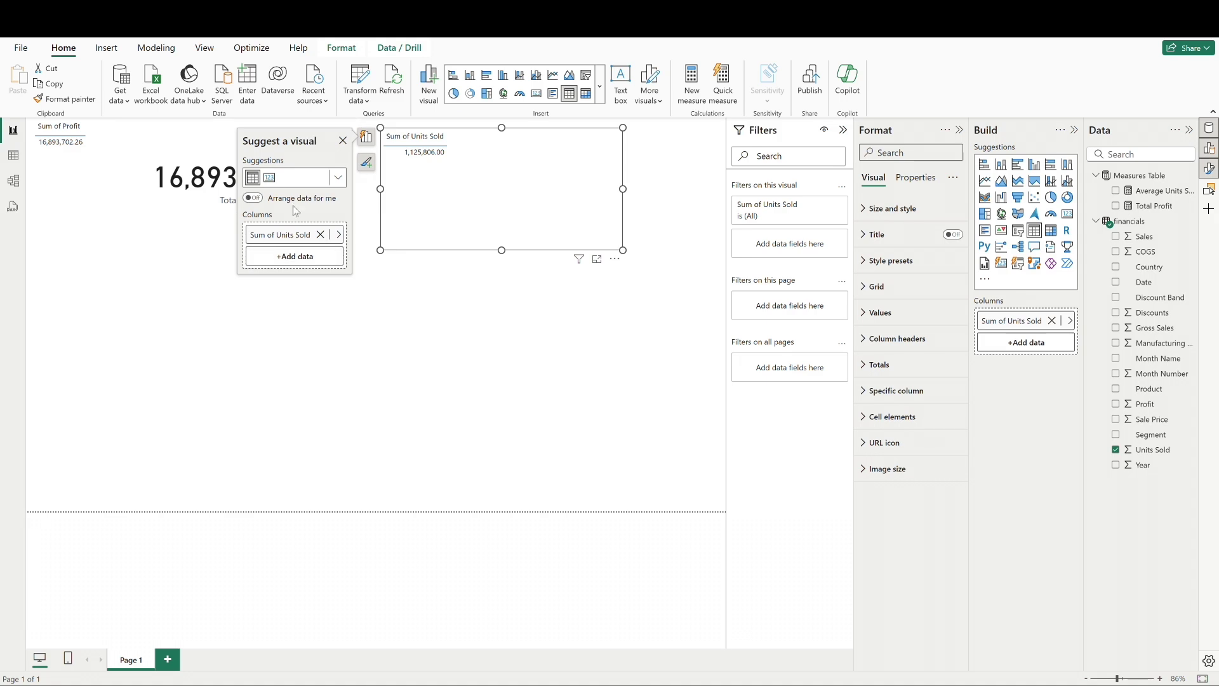
{"action": "right_click", "coordinate": [287, 243]}
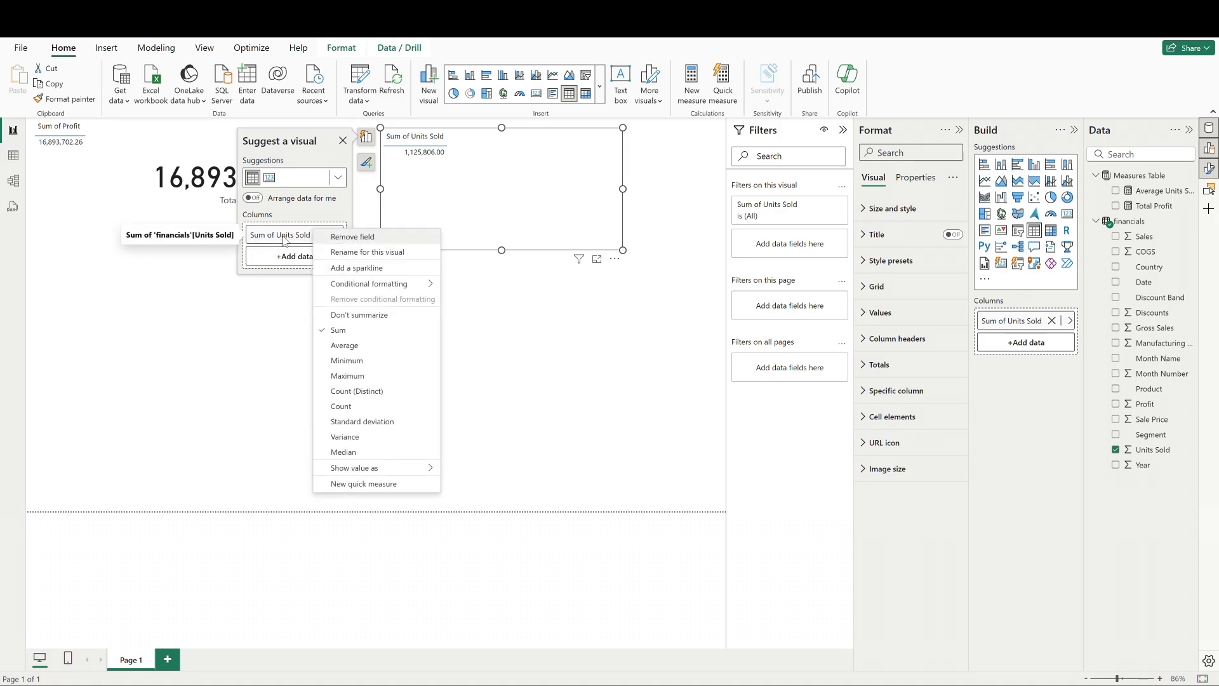
{"action": "left_click", "coordinate": [353, 347]}
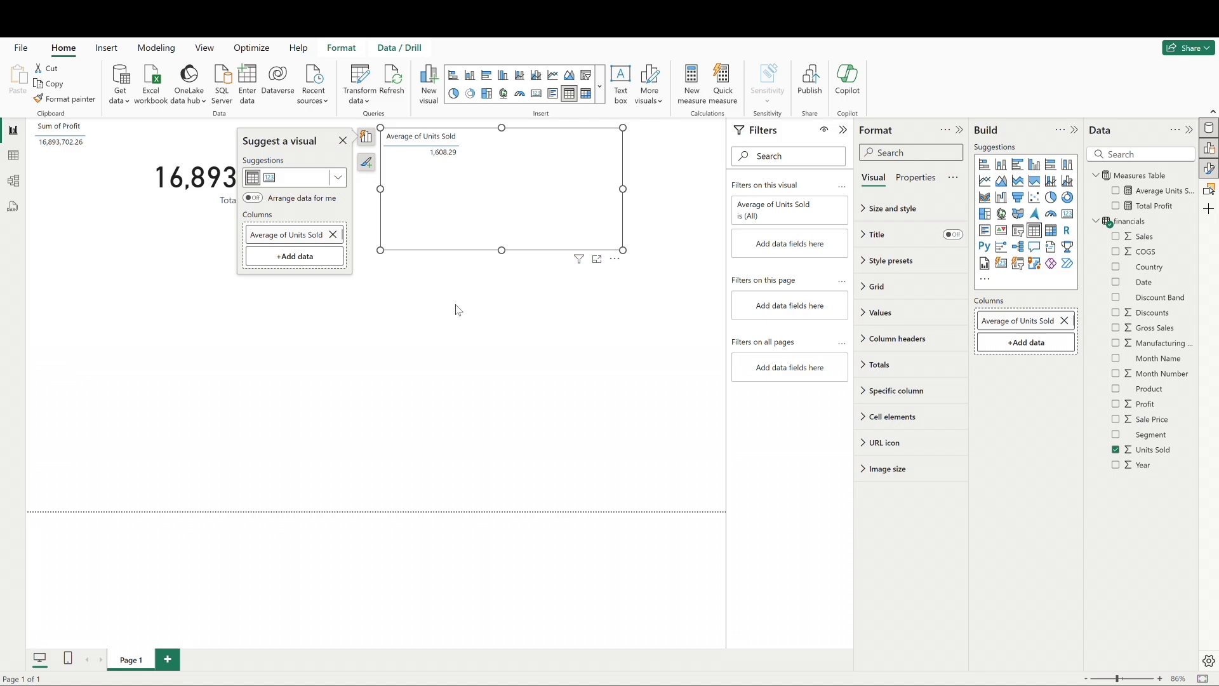
Add a top-right Average Units Sold card showing the full value, then switch to Table view.
{"action": "left_click", "coordinate": [522, 366]}
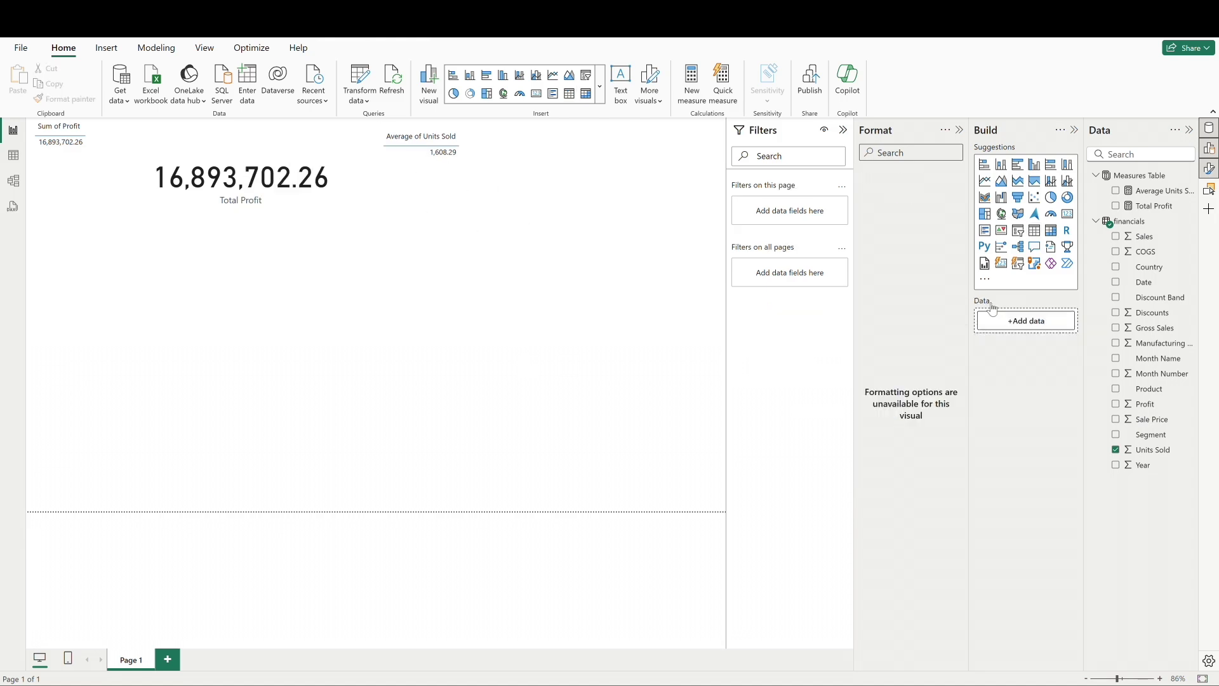
{"action": "left_click", "coordinate": [1067, 213]}
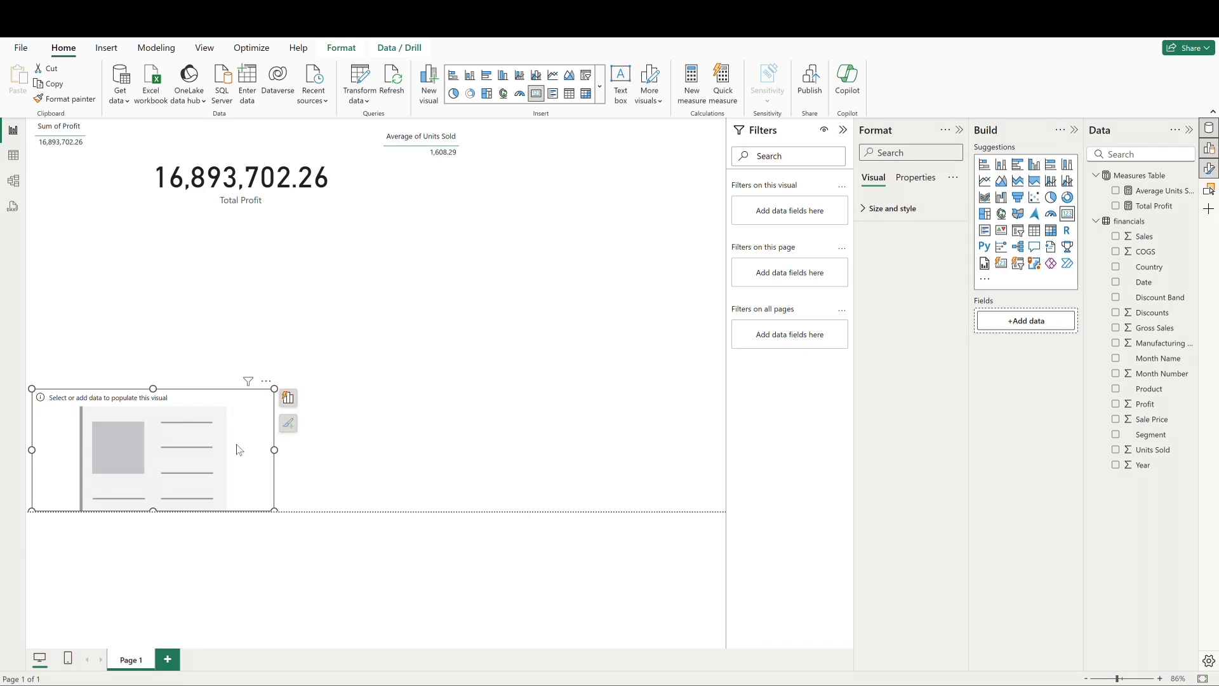
{"action": "left_click_drag", "start_coordinate": [236, 446], "coordinate": [683, 181]}
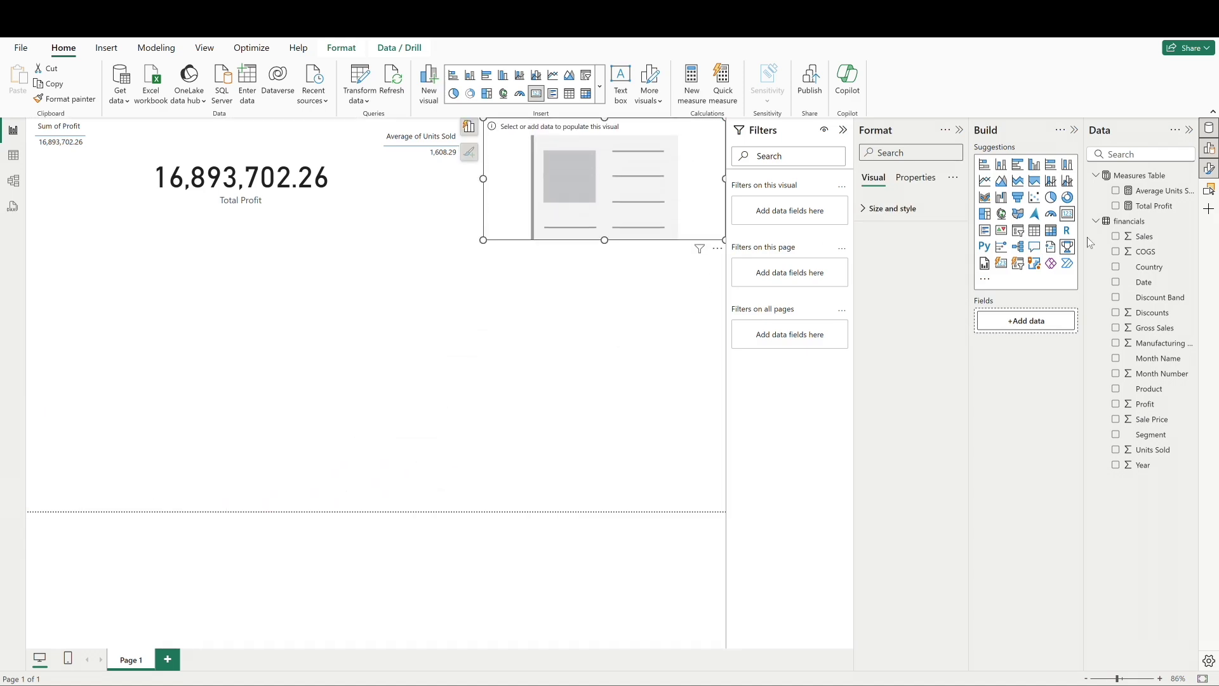
{"action": "left_click", "coordinate": [1116, 192]}
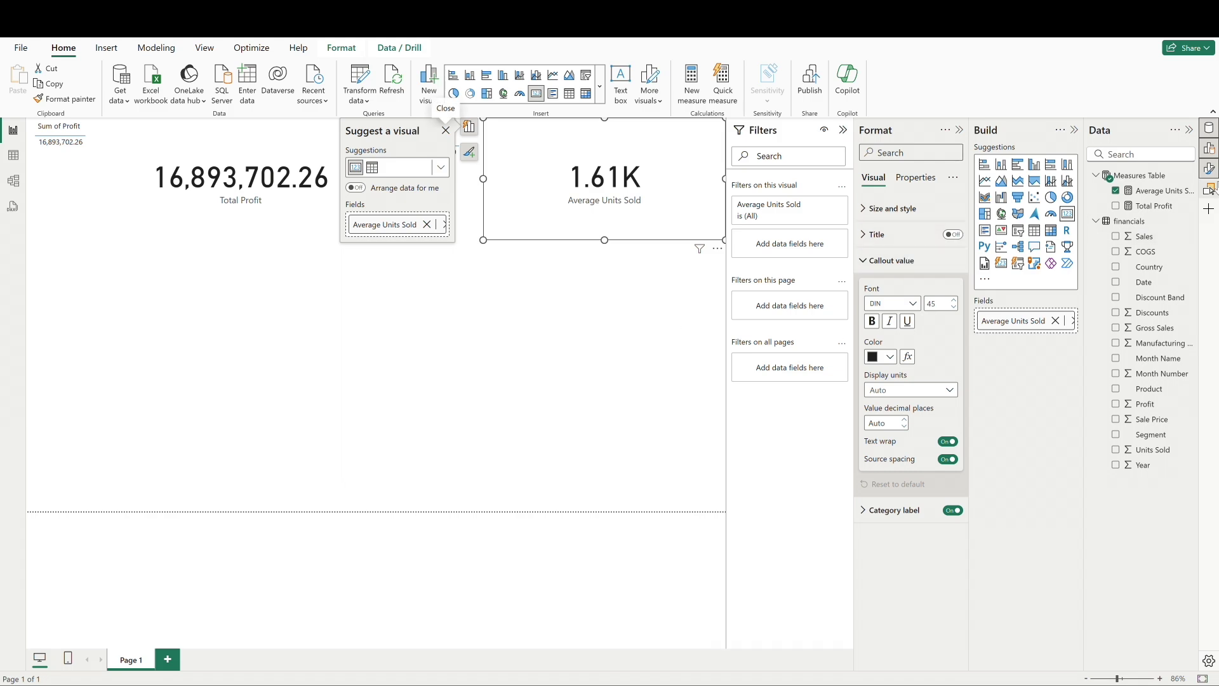
{"action": "left_click", "coordinate": [905, 390]}
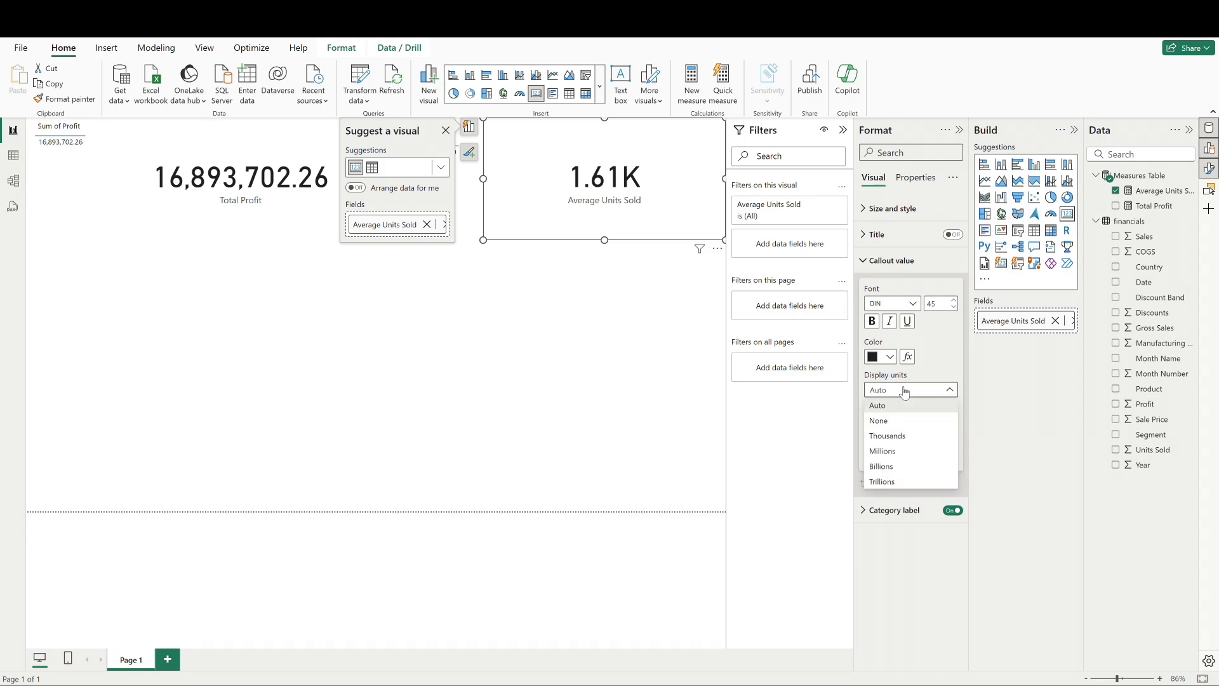
{"action": "left_click", "coordinate": [896, 421]}
{"action": "left_click", "coordinate": [522, 317]}
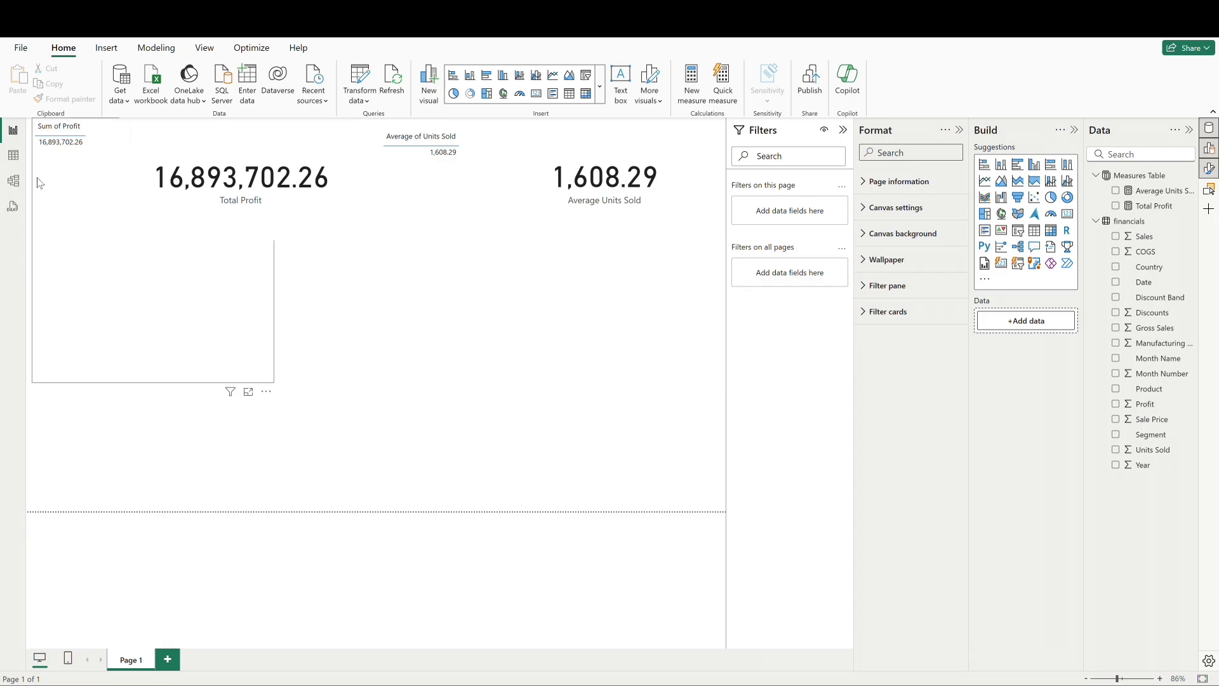
{"action": "left_click", "coordinate": [12, 155]}
Inspect the financials table's 700 rows, then go back to the report page.
{"action": "left_click", "coordinate": [1138, 222]}
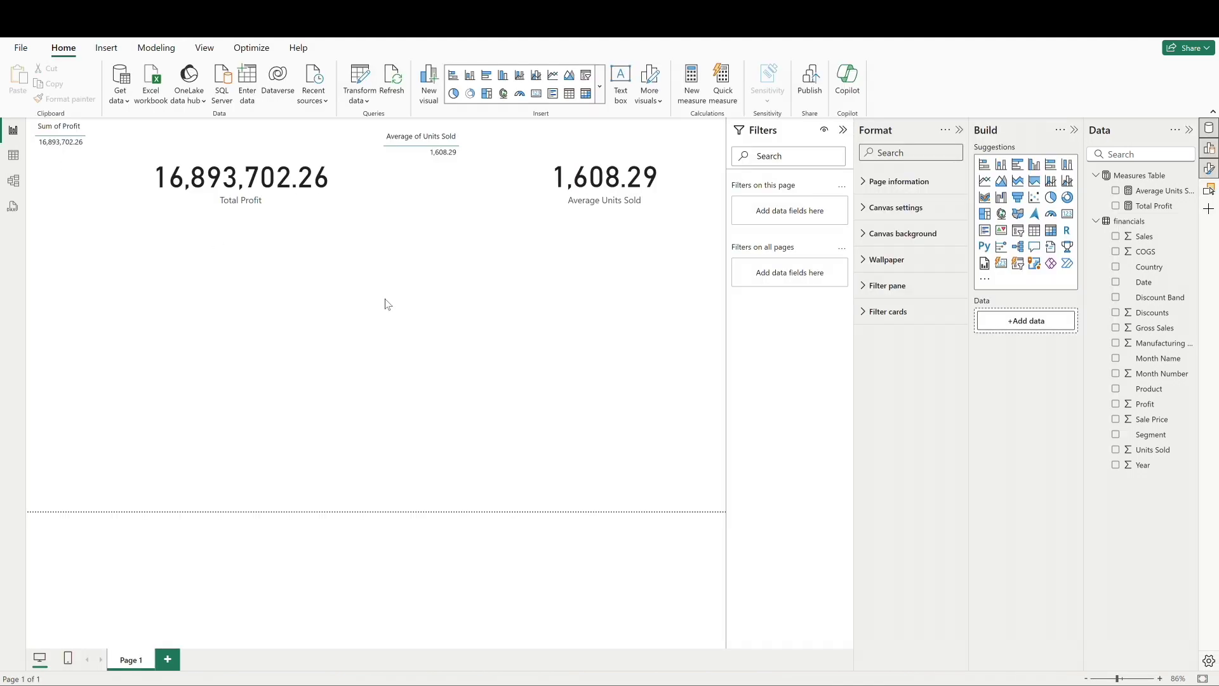
{"action": "left_click", "coordinate": [12, 131]}
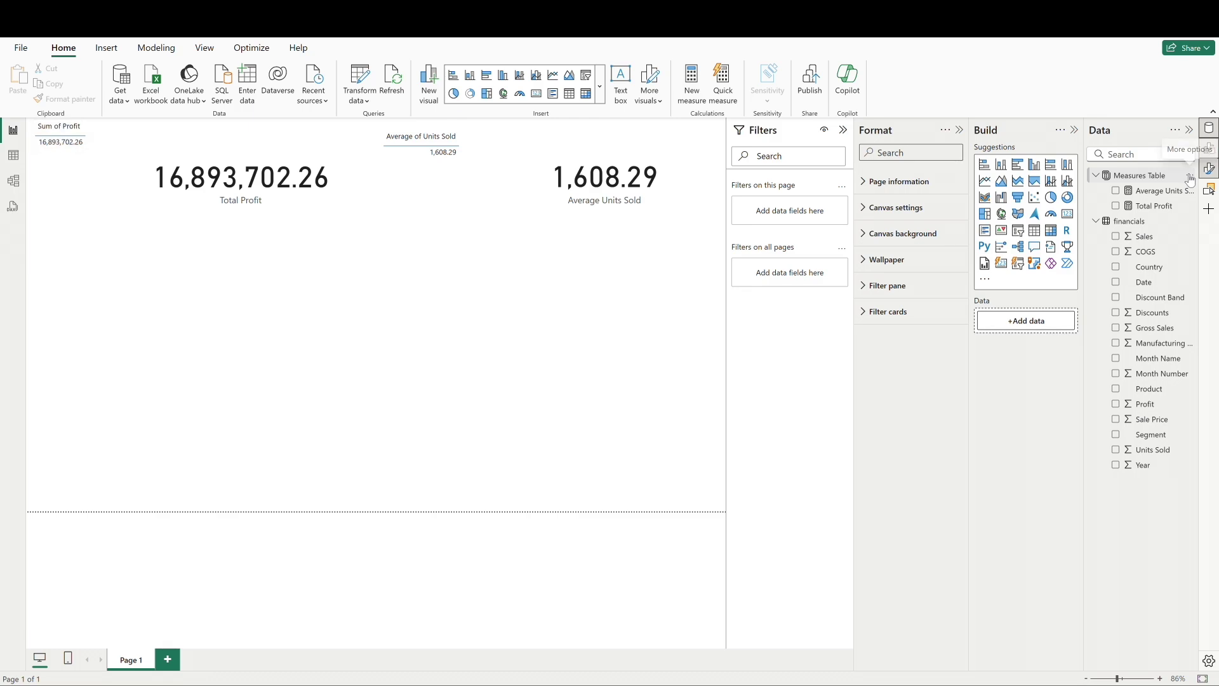
Create the measure Count of Orders = COUNT(financials[Segment]) in the Measures Table.
{"action": "left_click", "coordinate": [1190, 181]}
{"action": "key", "text": "Escape"}
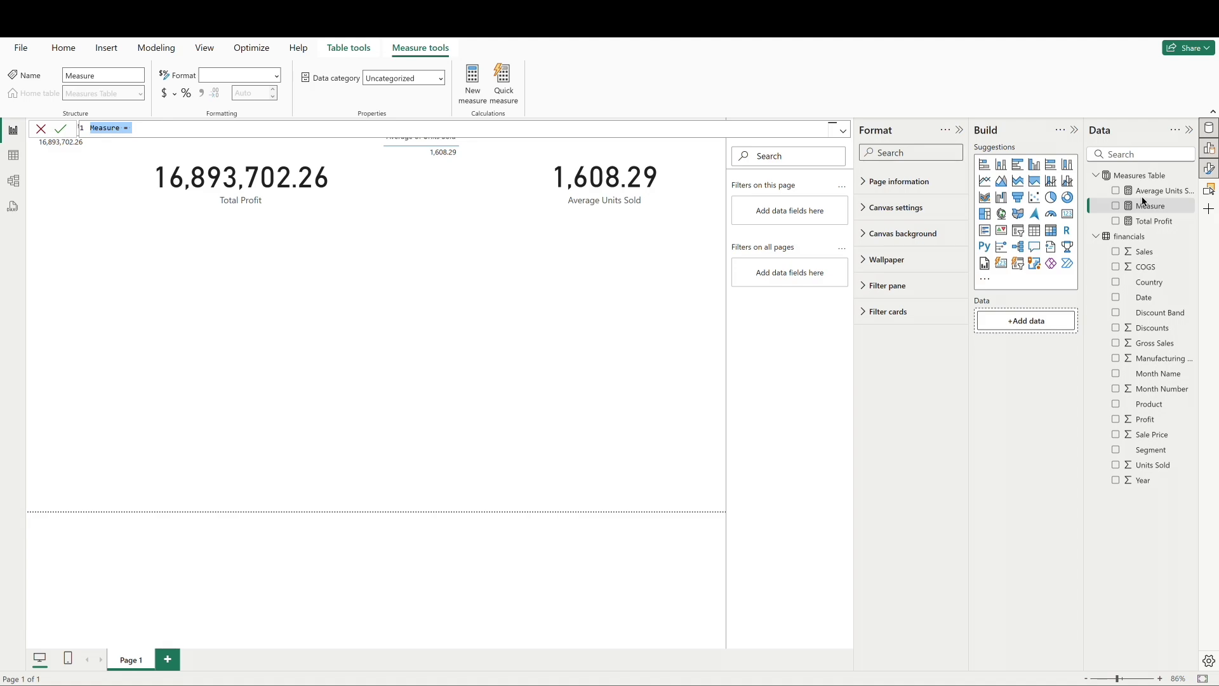
{"action": "type", "text": "Count of Orders = COUNT("}
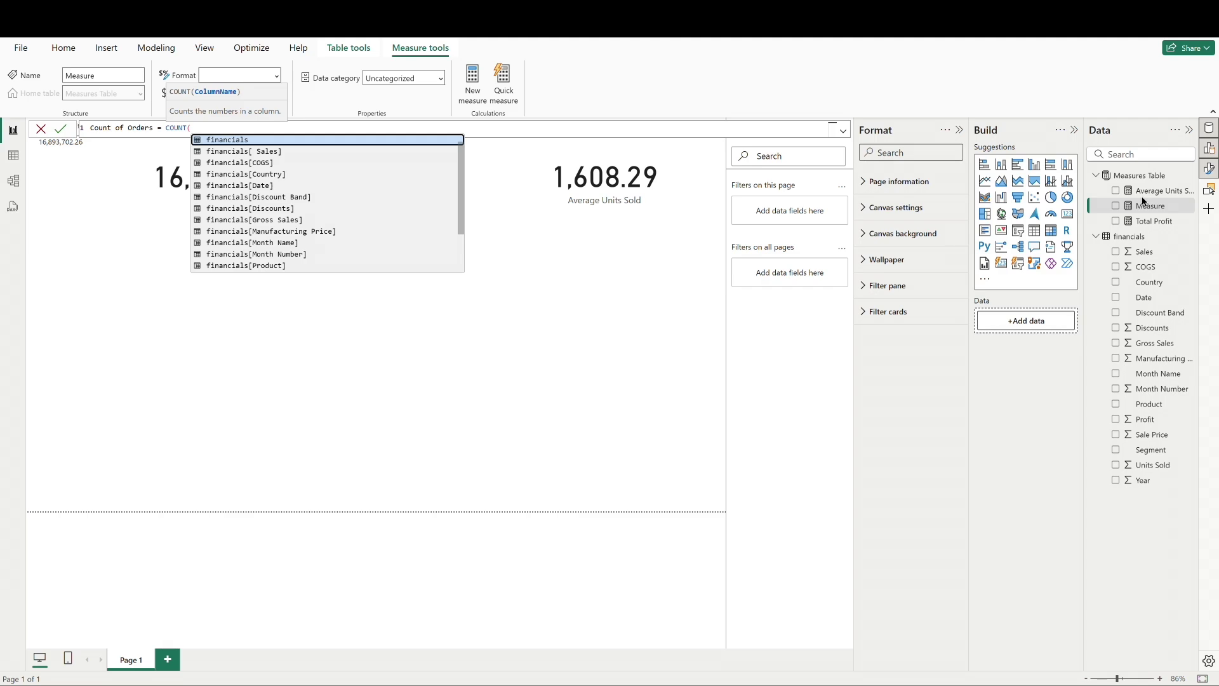
{"action": "type", "text": "financials[Segment]"}
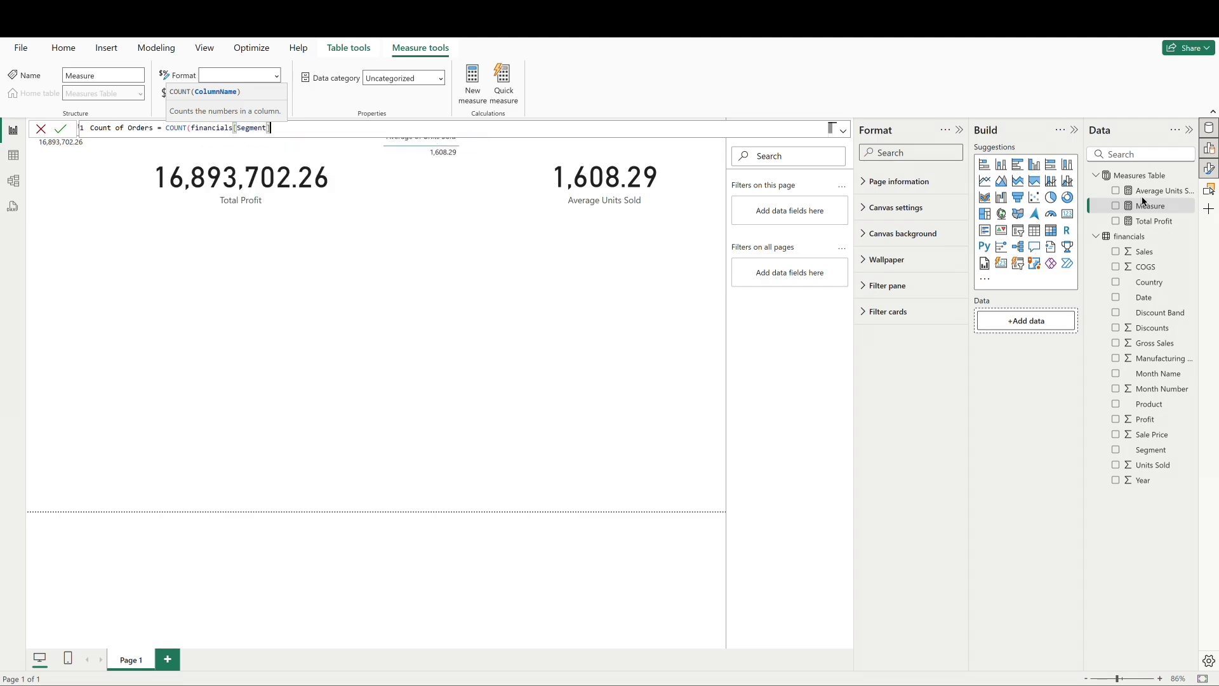
{"action": "type", "text": ")"}
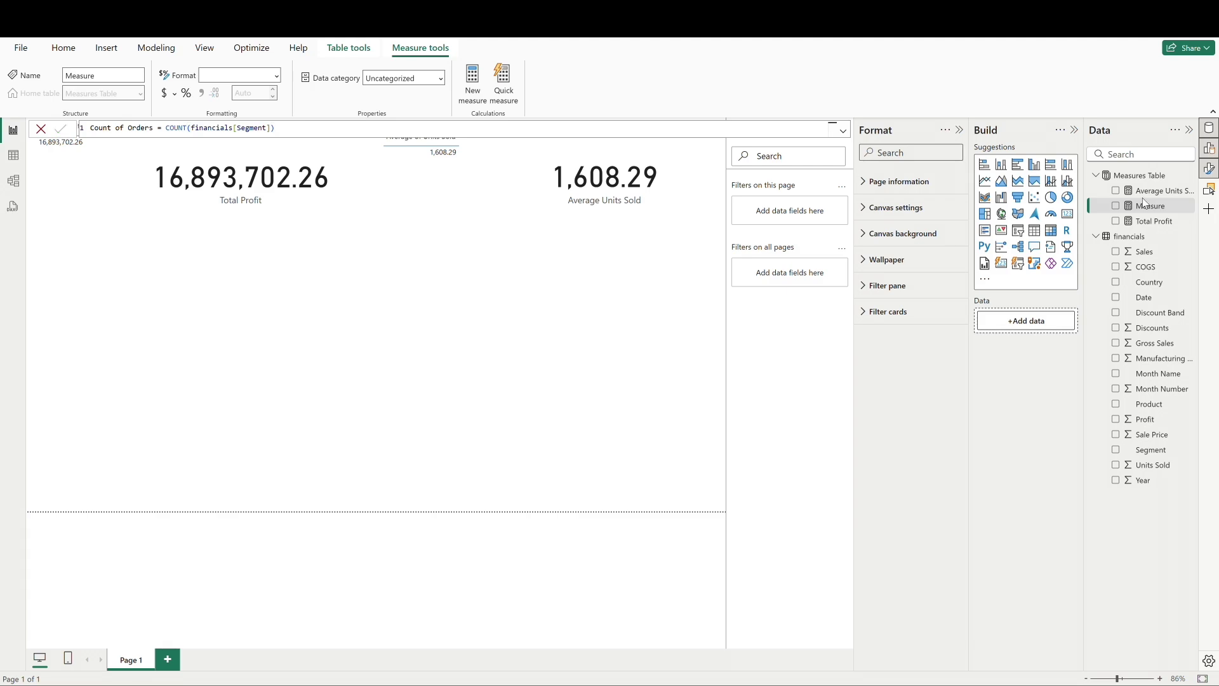
{"action": "key", "text": "Return"}
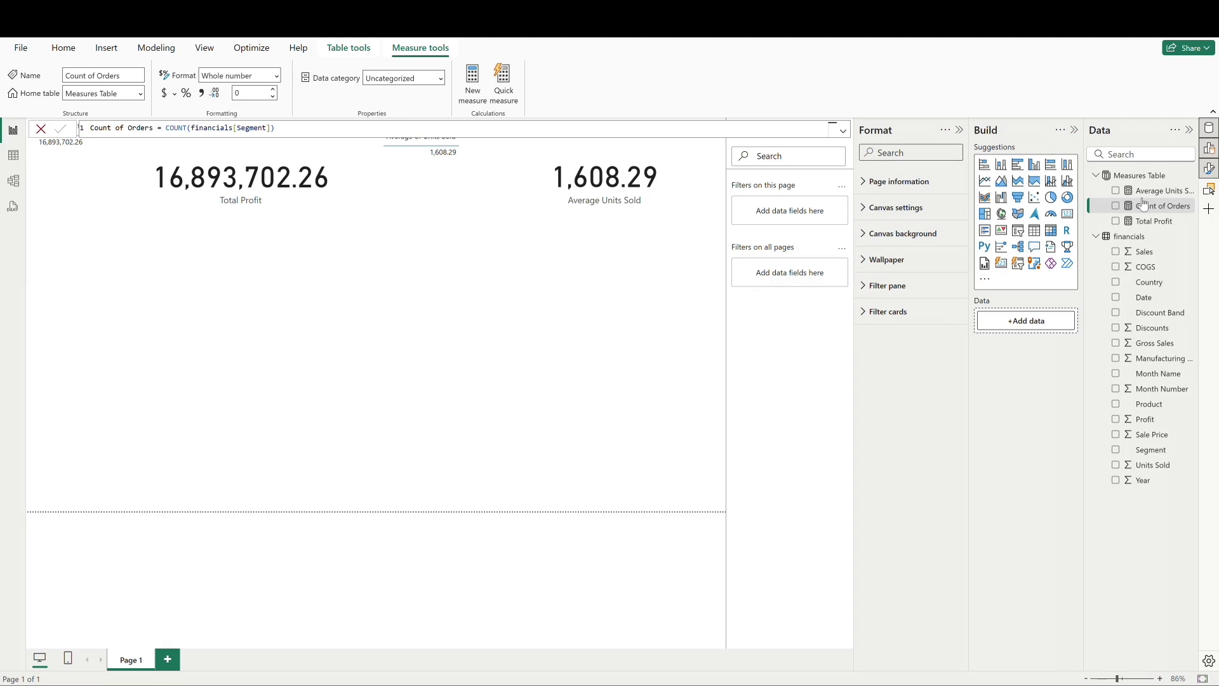
Add a lower-left table with Segment summarised as a count, showing 700.
{"action": "left_click", "coordinate": [570, 401]}
{"action": "left_click", "coordinate": [1034, 230]}
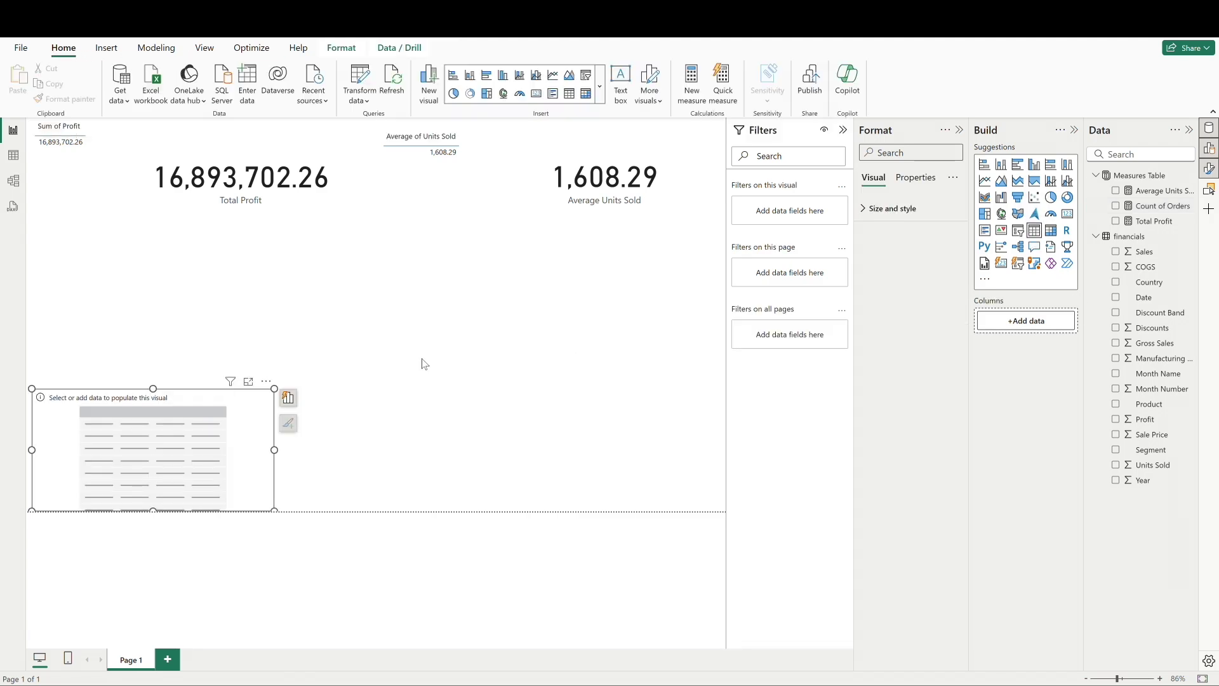
{"action": "left_click", "coordinate": [1116, 451]}
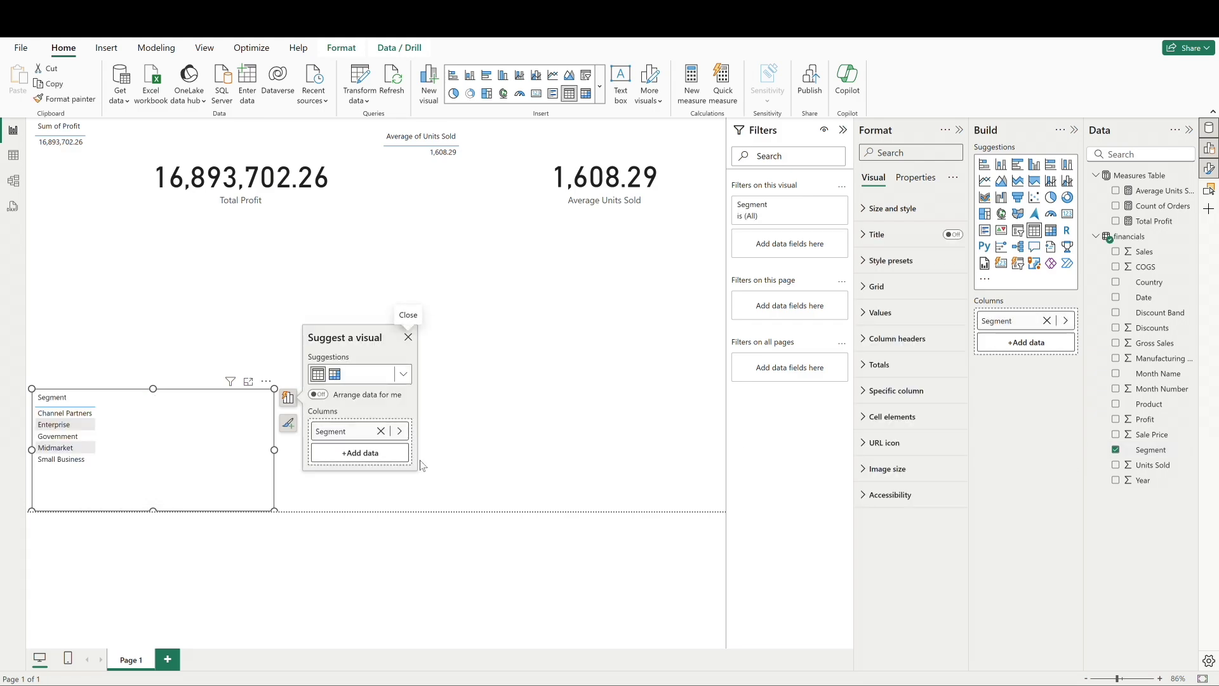
{"action": "right_click", "coordinate": [355, 437]}
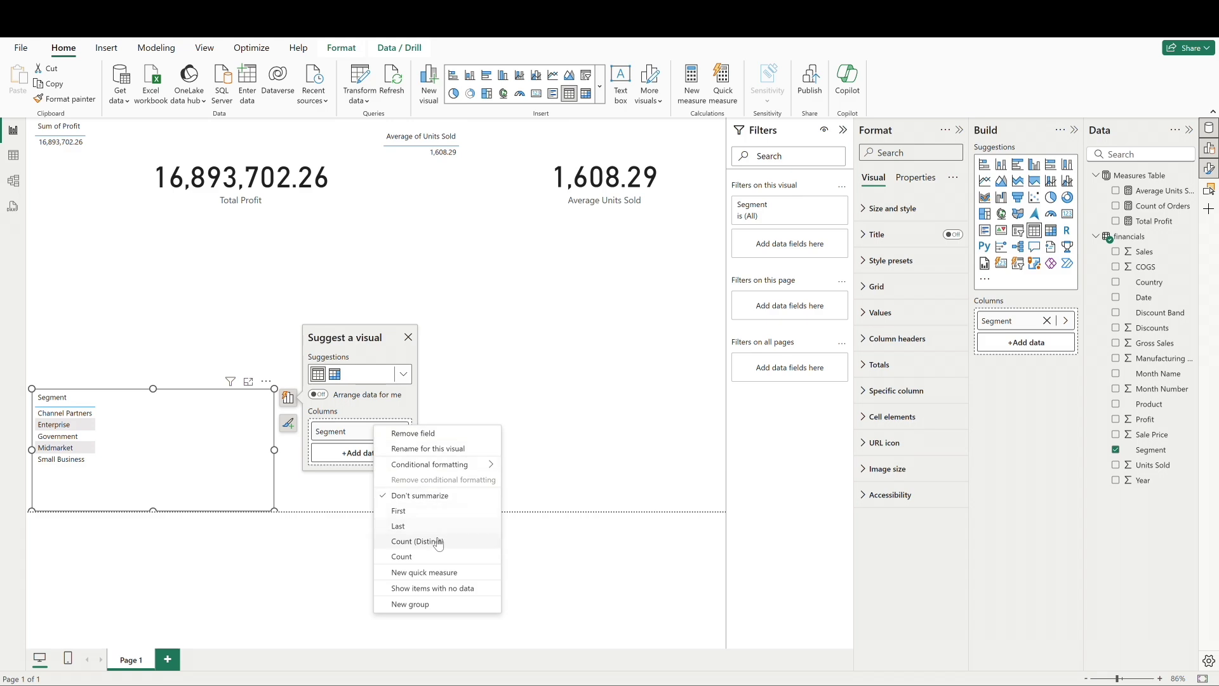
{"action": "left_click", "coordinate": [435, 558]}
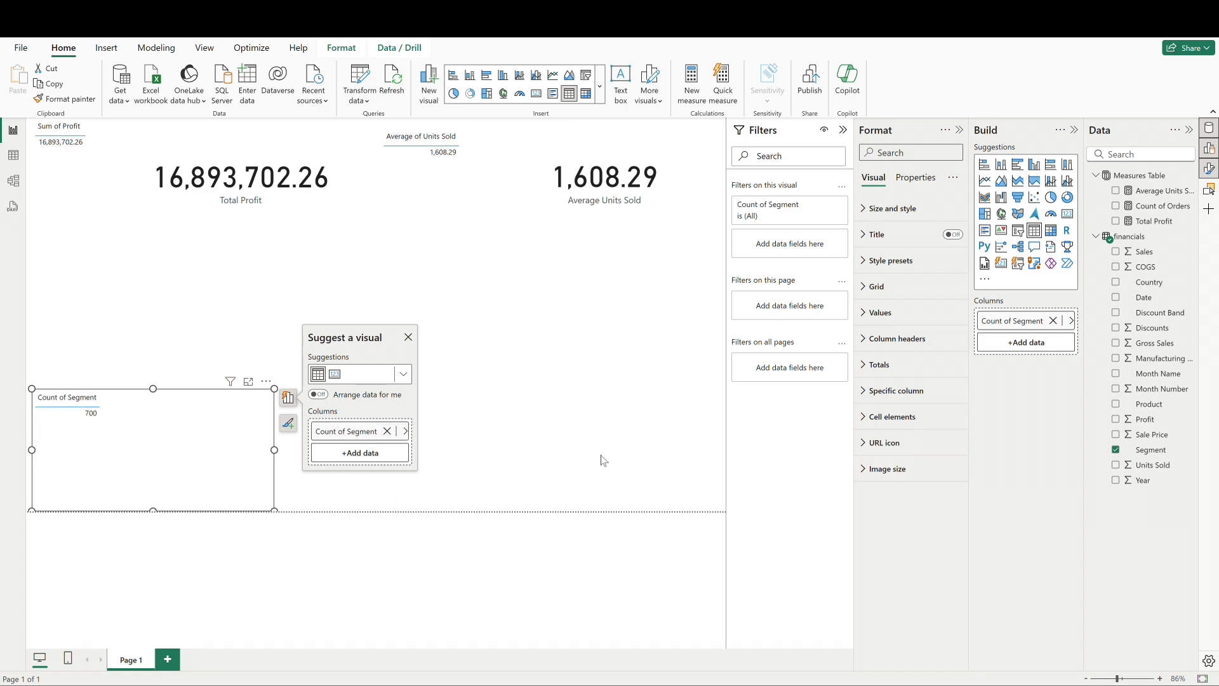
{"action": "left_click", "coordinate": [654, 350]}
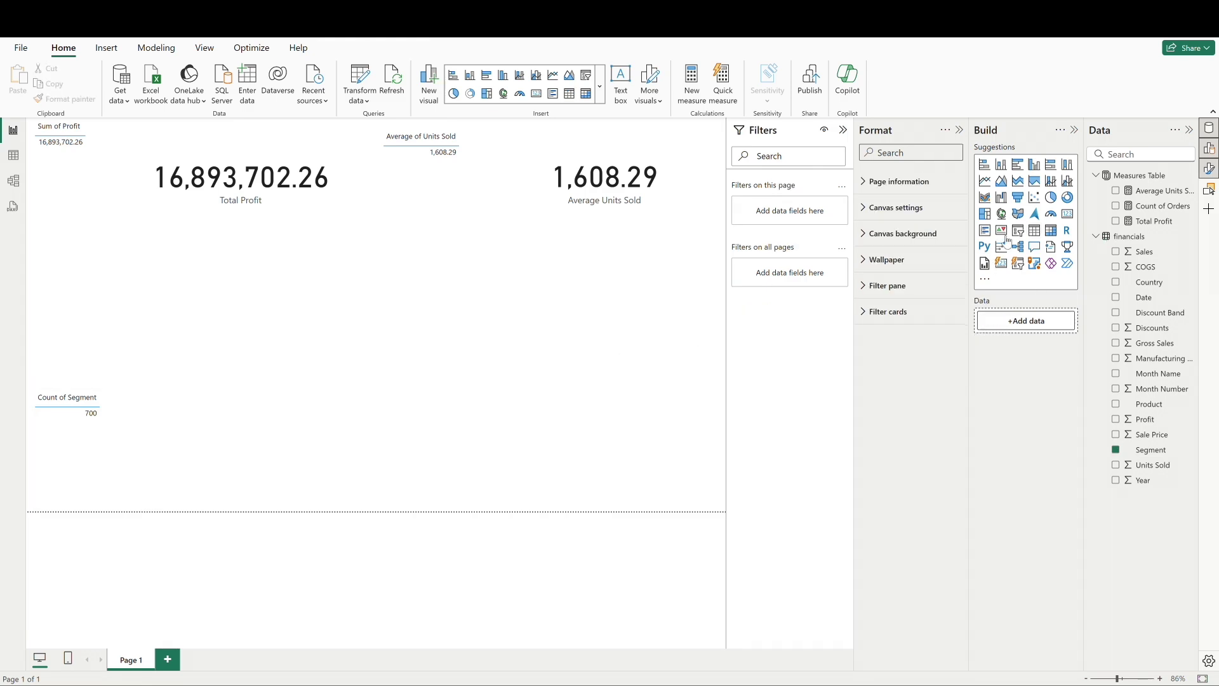
Place a widened card at the lower left showing the Count of Orders measure (700).
{"action": "left_click", "coordinate": [1068, 213]}
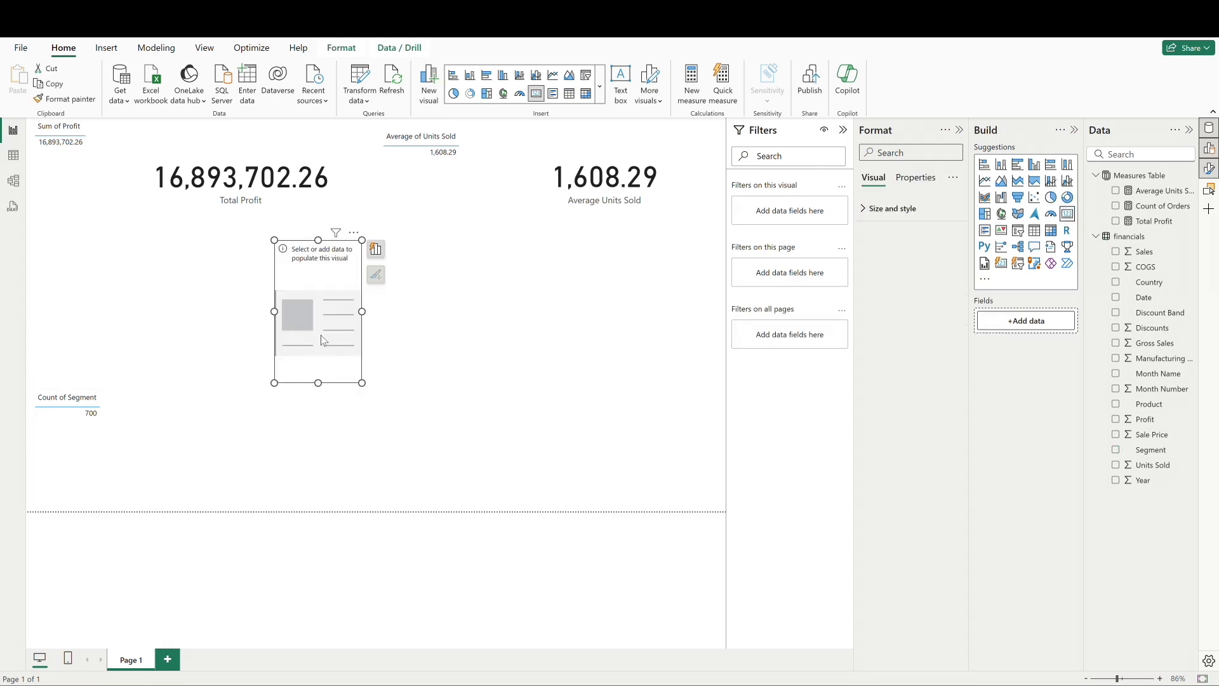
{"action": "left_click_drag", "start_coordinate": [299, 362], "coordinate": [209, 485]}
{"action": "left_click_drag", "start_coordinate": [272, 440], "coordinate": [341, 439]}
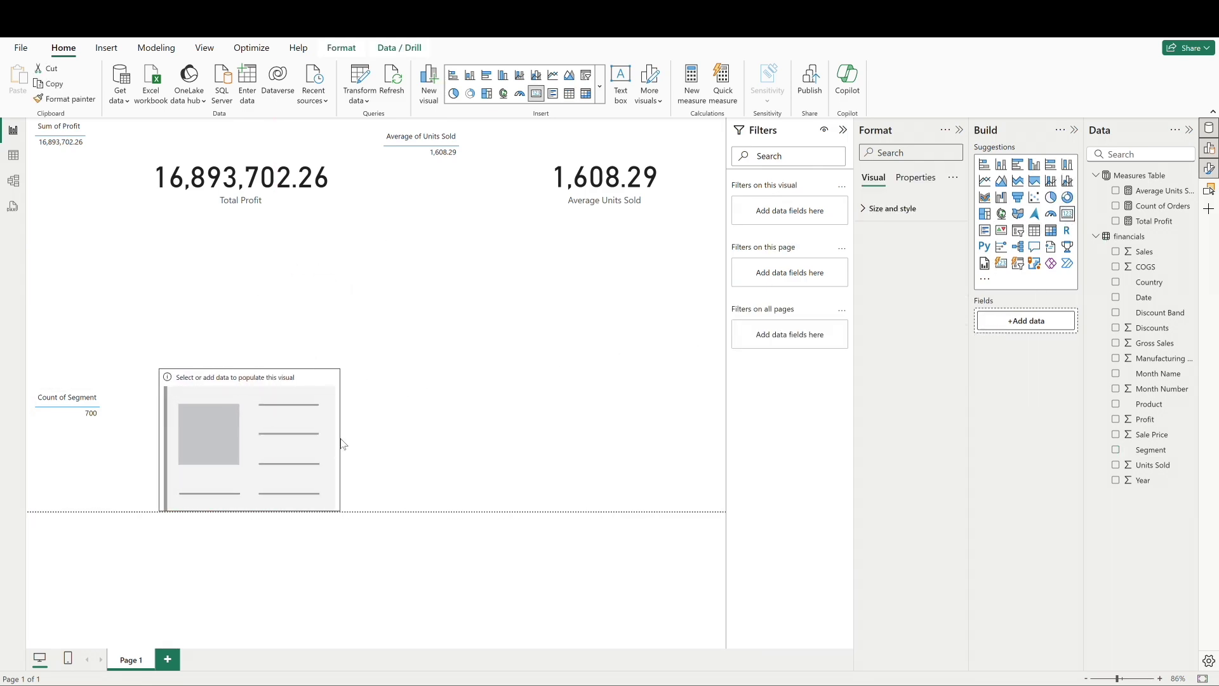
{"action": "left_click", "coordinate": [1117, 206]}
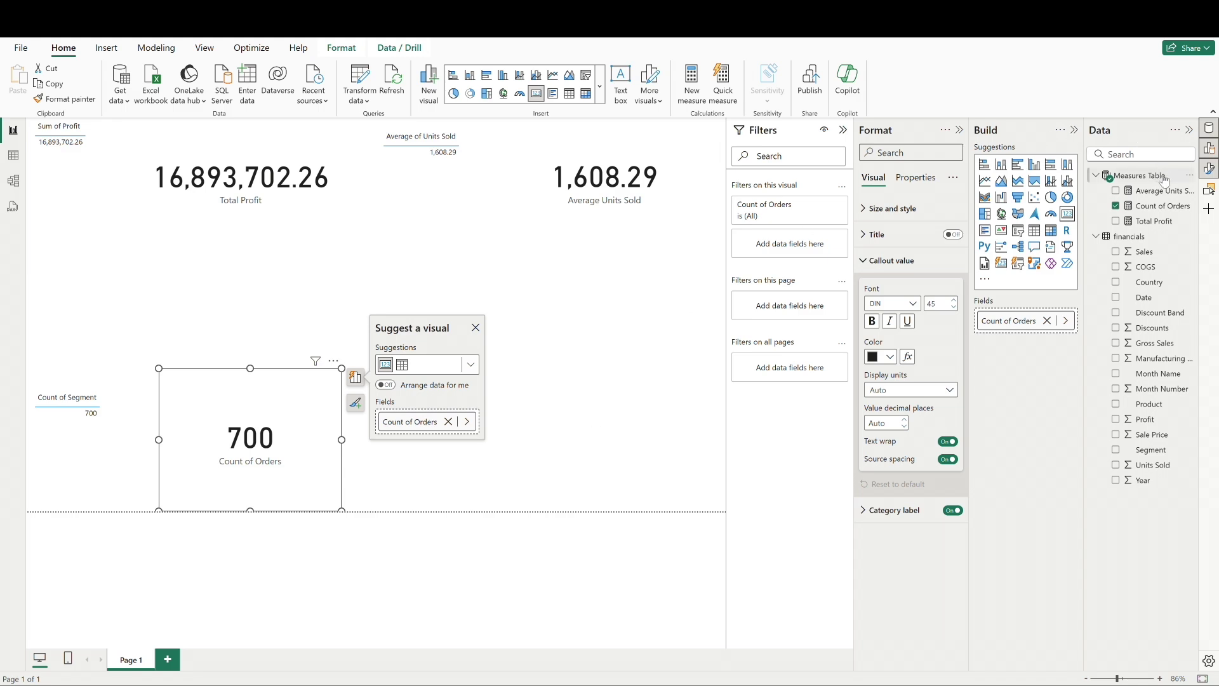
Create the measure Max Sale = MAX(financials[Sales]) in the Measures Table.
{"action": "left_click", "coordinate": [1185, 181]}
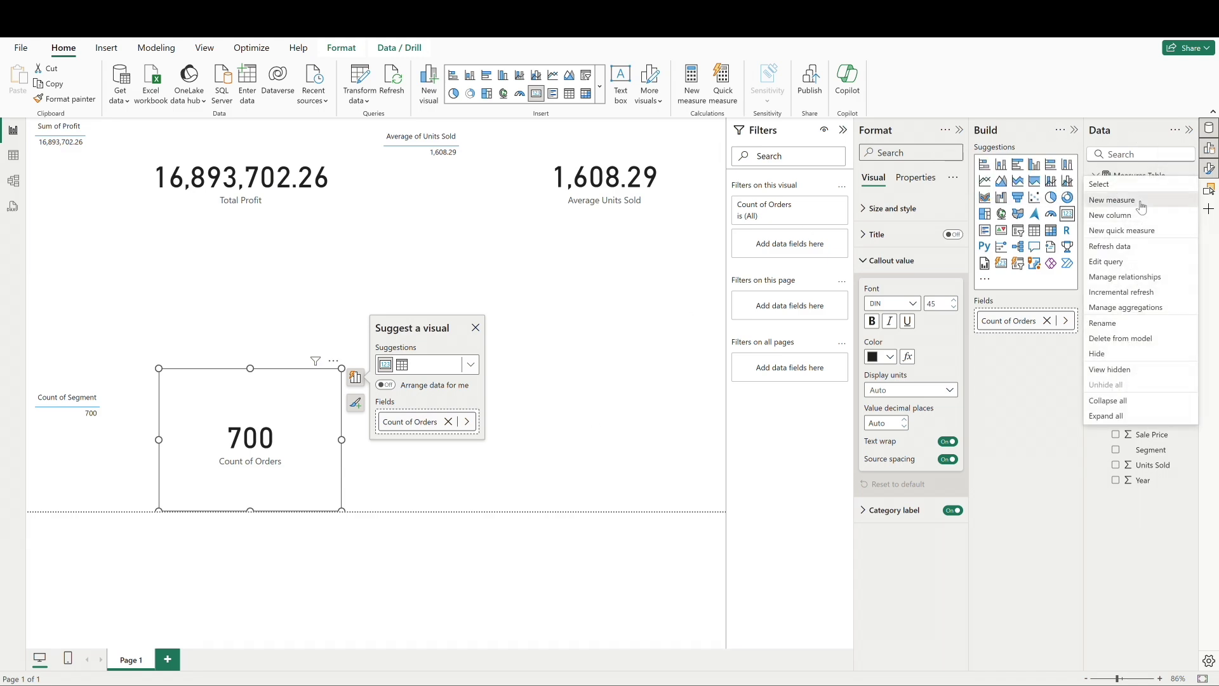
{"action": "left_click", "coordinate": [1141, 201]}
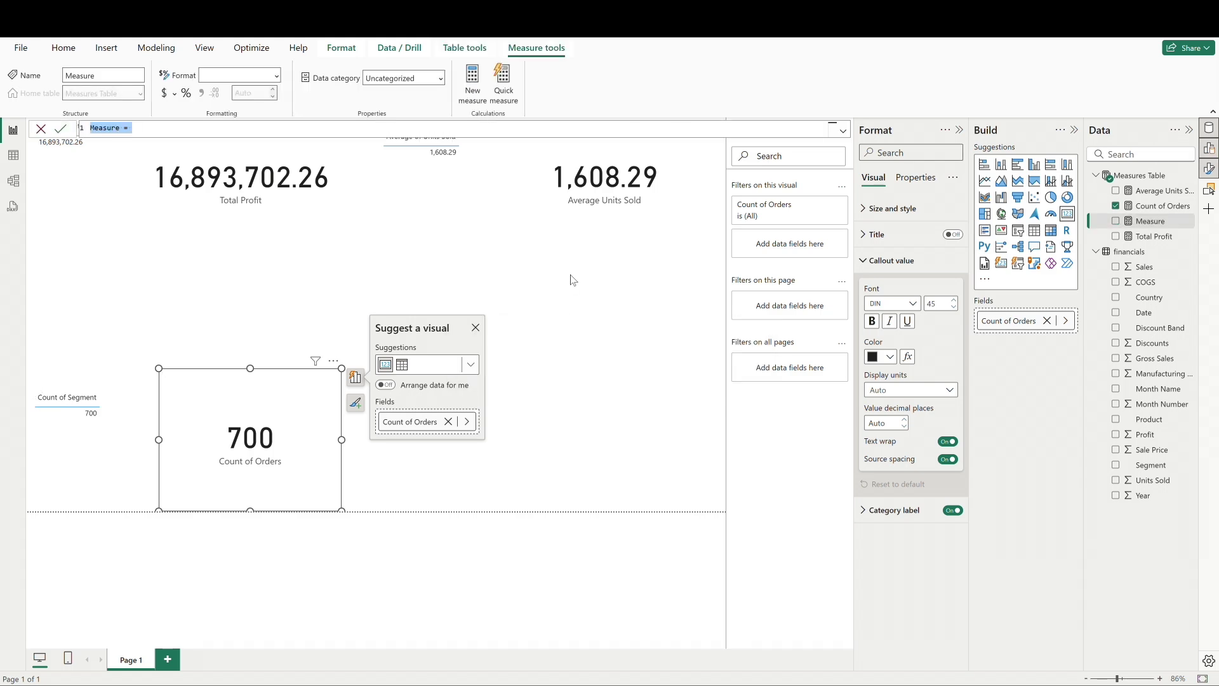
{"action": "type", "text": "Max Sale = MAX("}
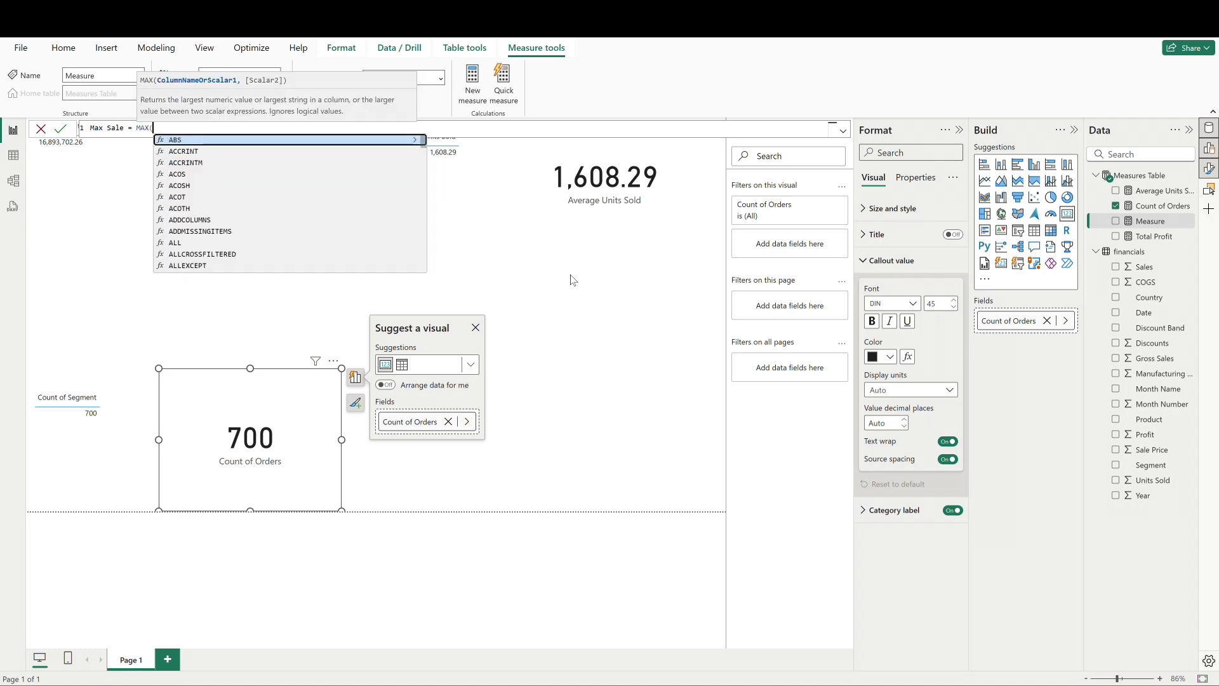
{"action": "type", "text": "sales"}
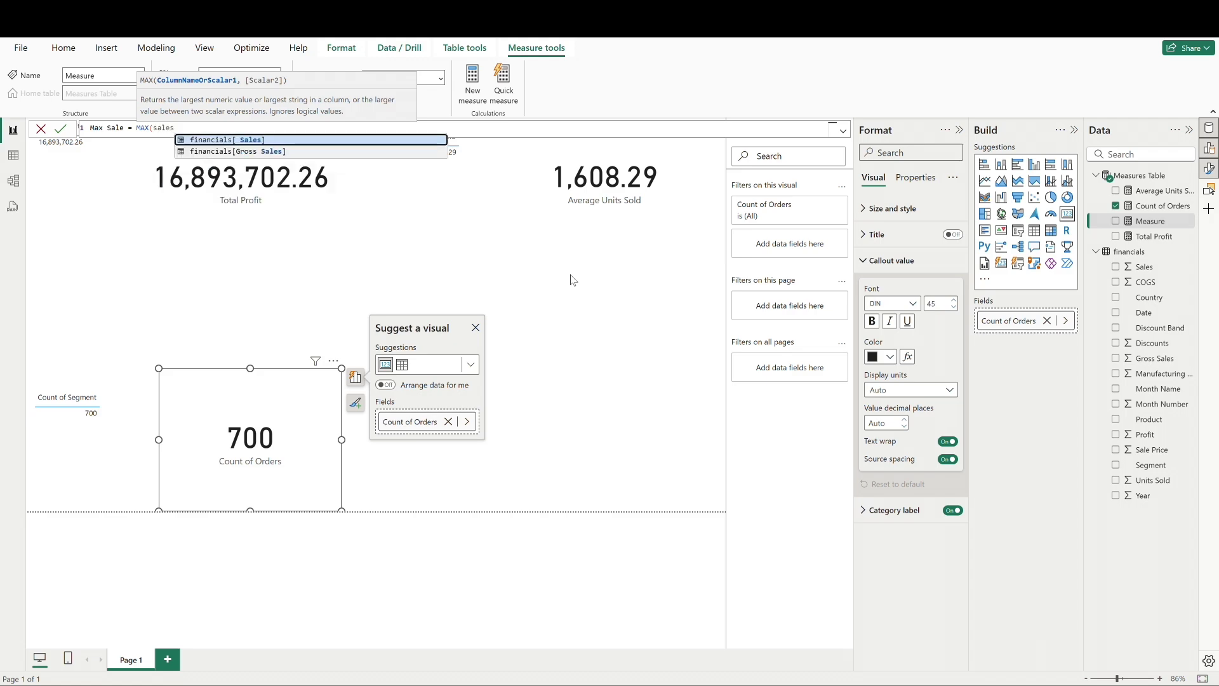
{"action": "key", "text": "Tab"}
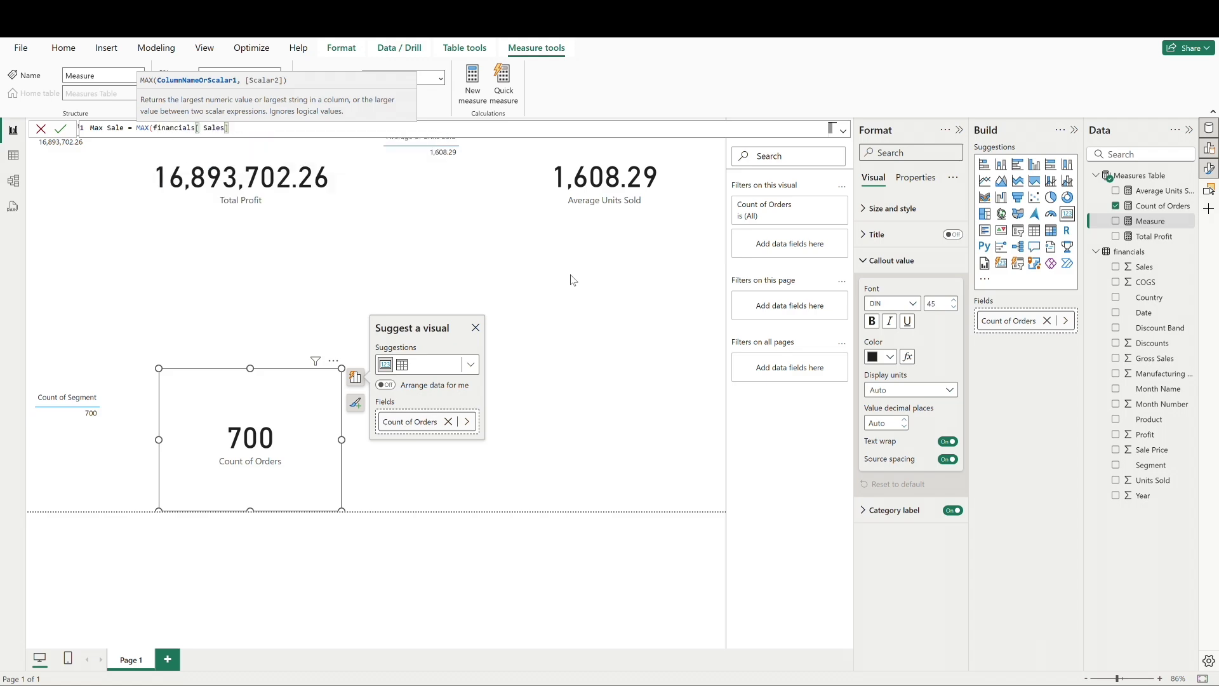
{"action": "type", "text": ")"}
{"action": "key", "text": "Return"}
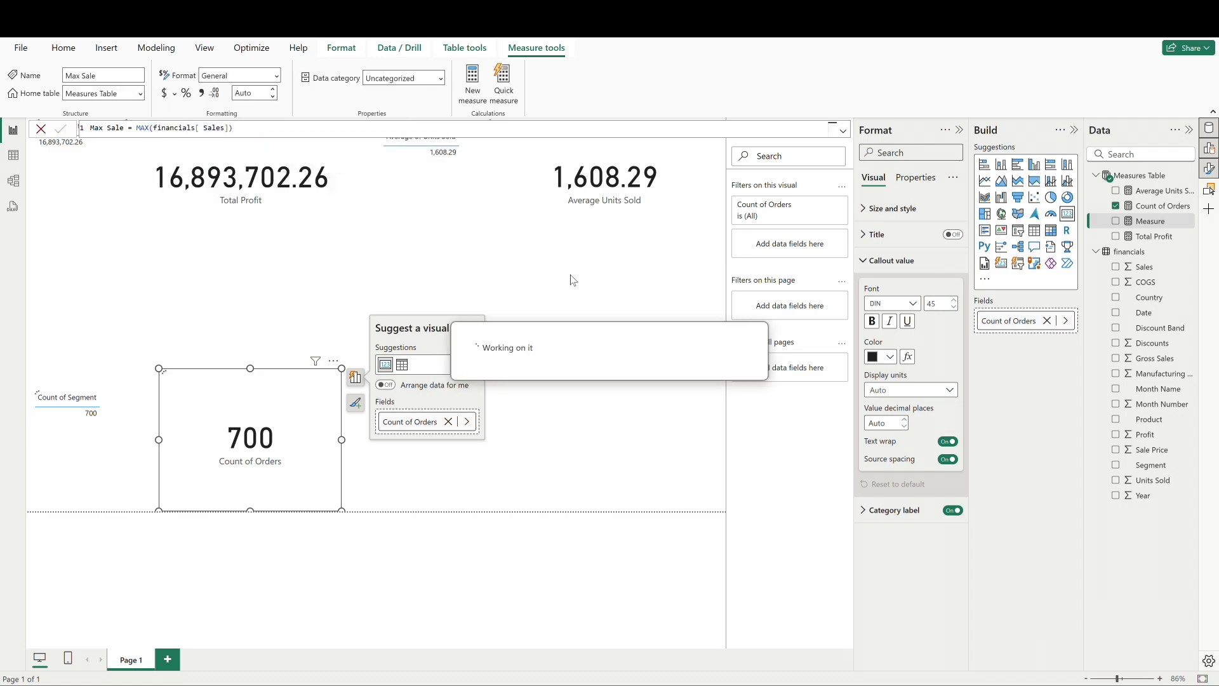
Create the measure Min Sale = MIN(financials[Sales]) in the Measures Table.
{"action": "left_click", "coordinate": [1189, 176]}
{"action": "key", "text": "Escape"}
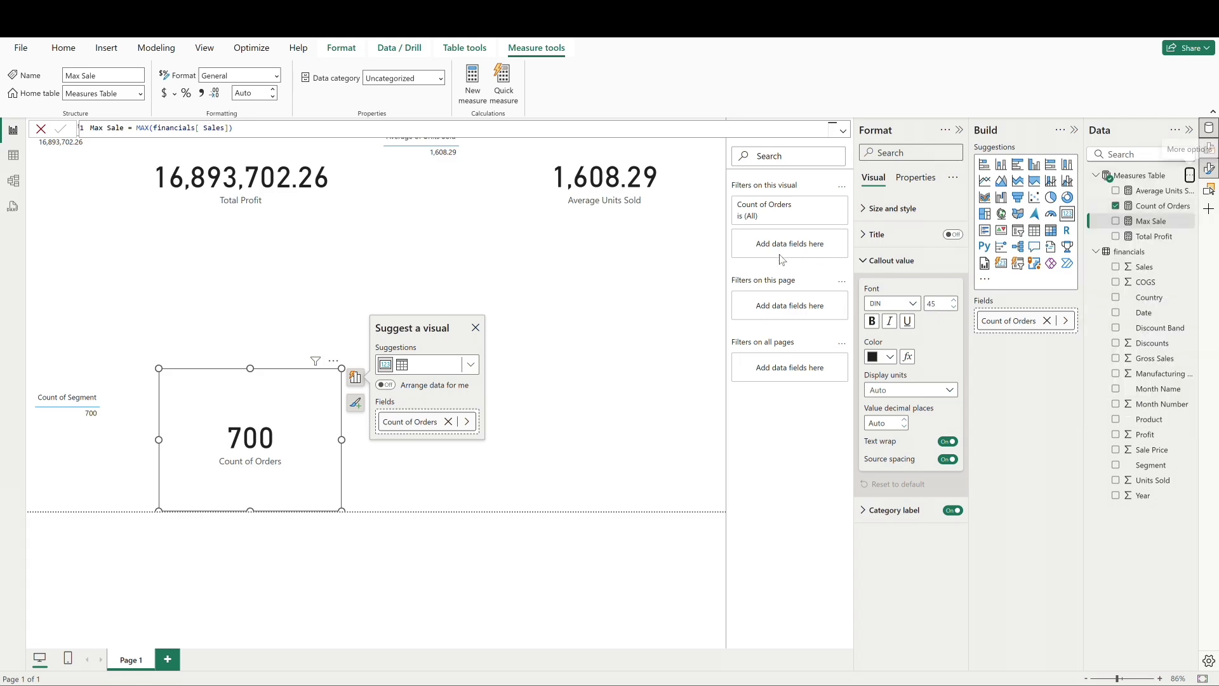
{"action": "key", "text": "Return"}
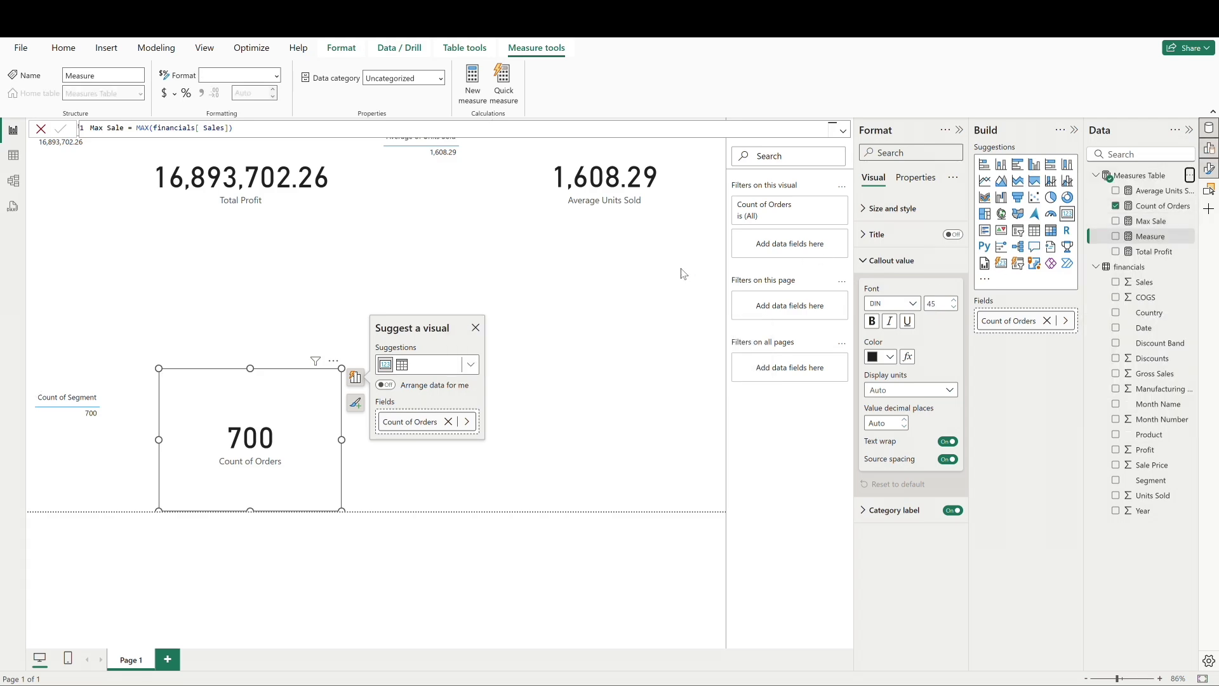
{"action": "type", "text": "Min Sale = MIN(sales"}
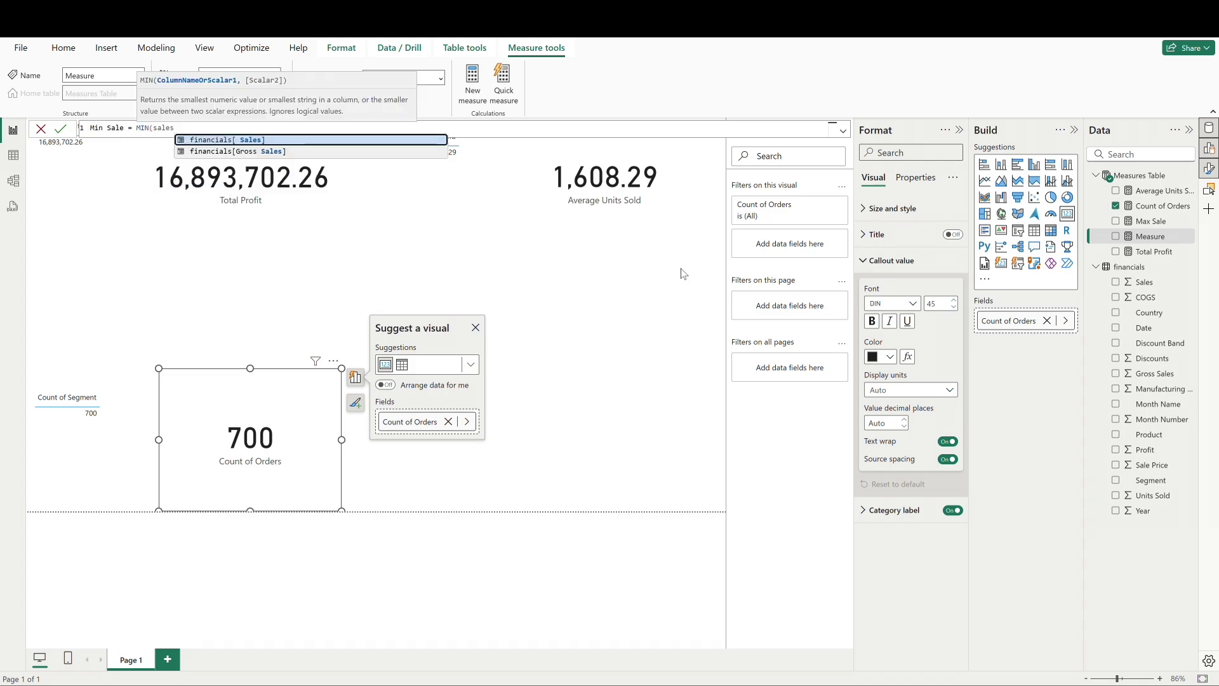
{"action": "key", "text": "Tab"}
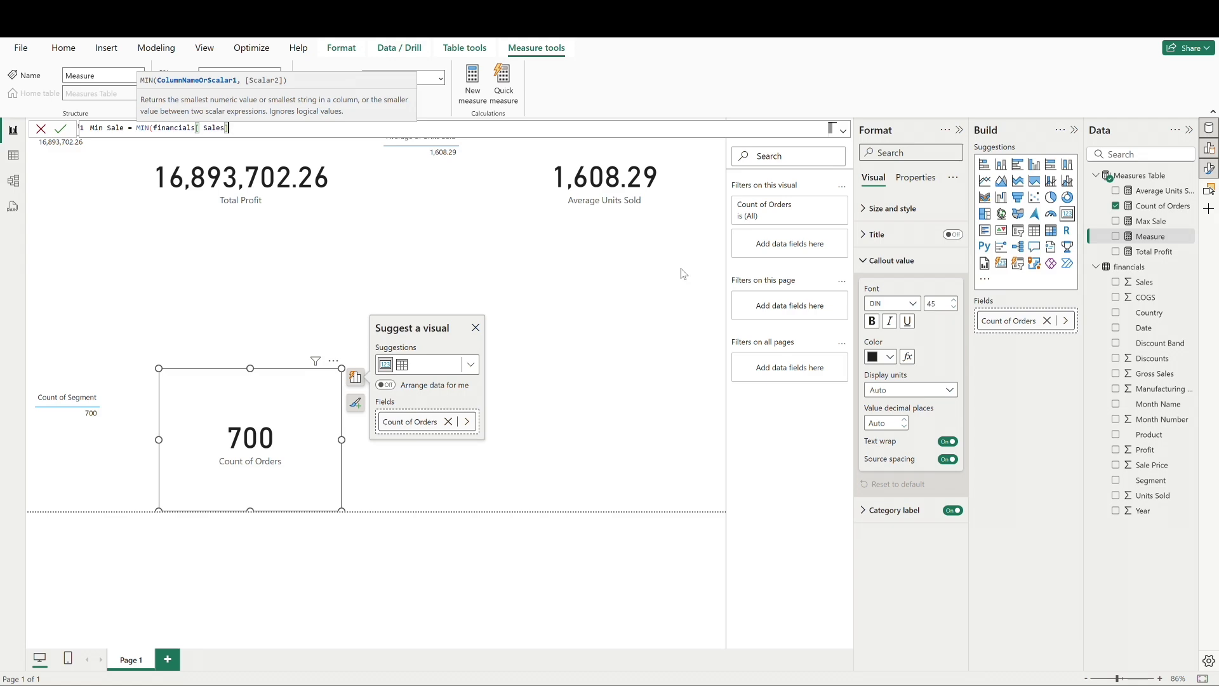
{"action": "type", "text": ")"}
{"action": "key", "text": "Return"}
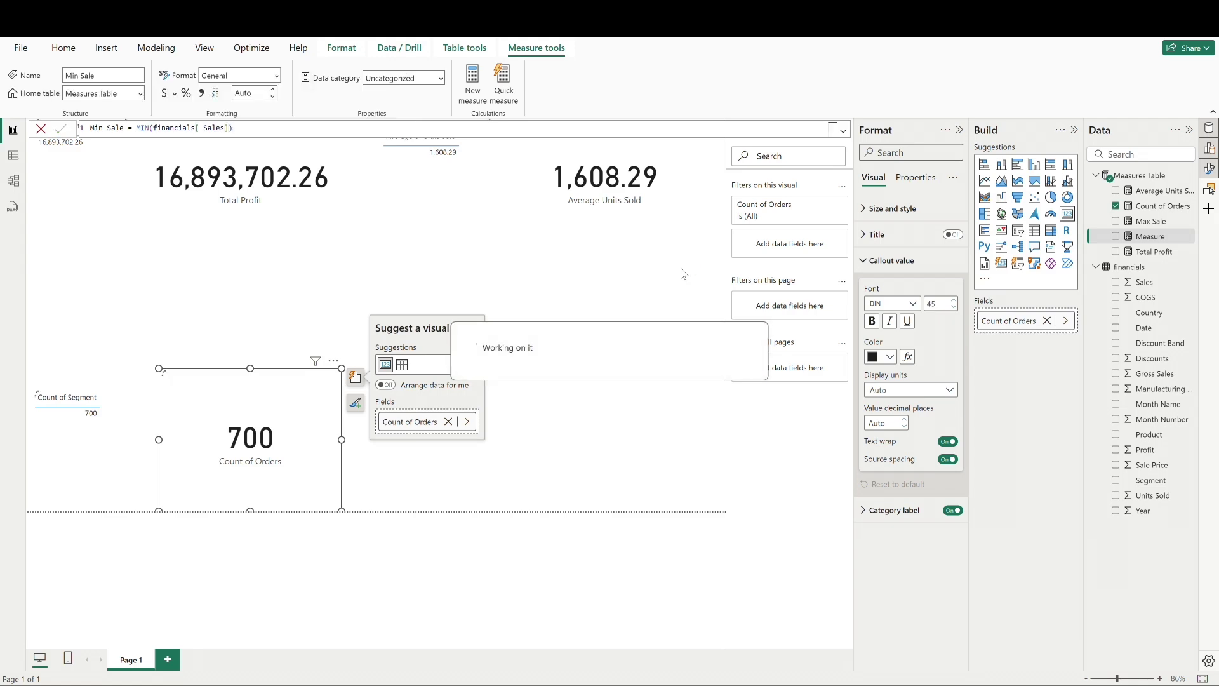
Add a widened Max Sale card with display units None, showing 1,159,200.00.
{"action": "left_click", "coordinate": [603, 329]}
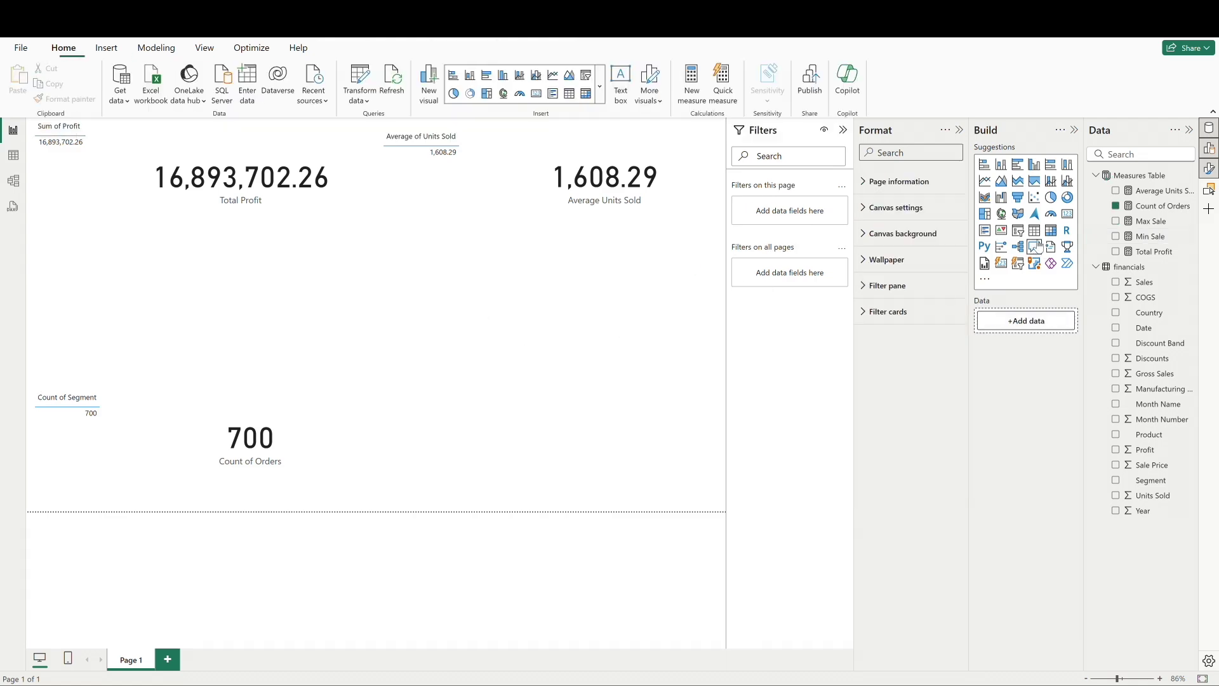
{"action": "left_click", "coordinate": [1067, 214]}
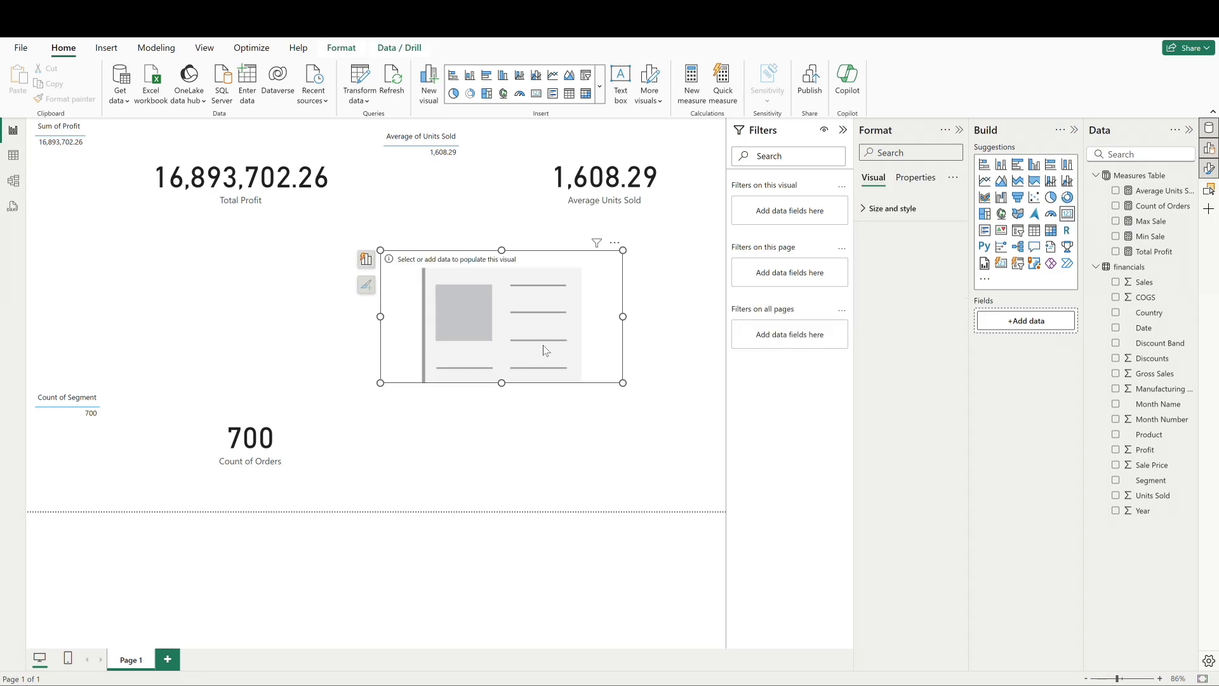
{"action": "left_click_drag", "start_coordinate": [380, 250], "coordinate": [452, 305]}
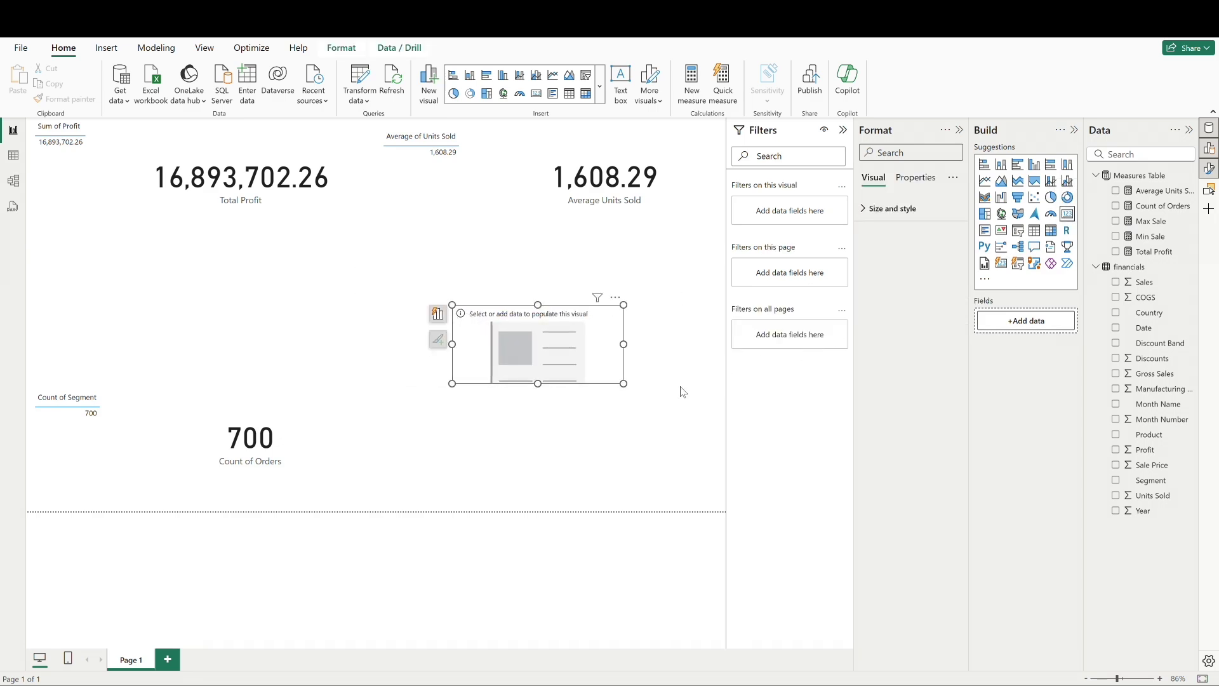
{"action": "left_click", "coordinate": [1116, 221]}
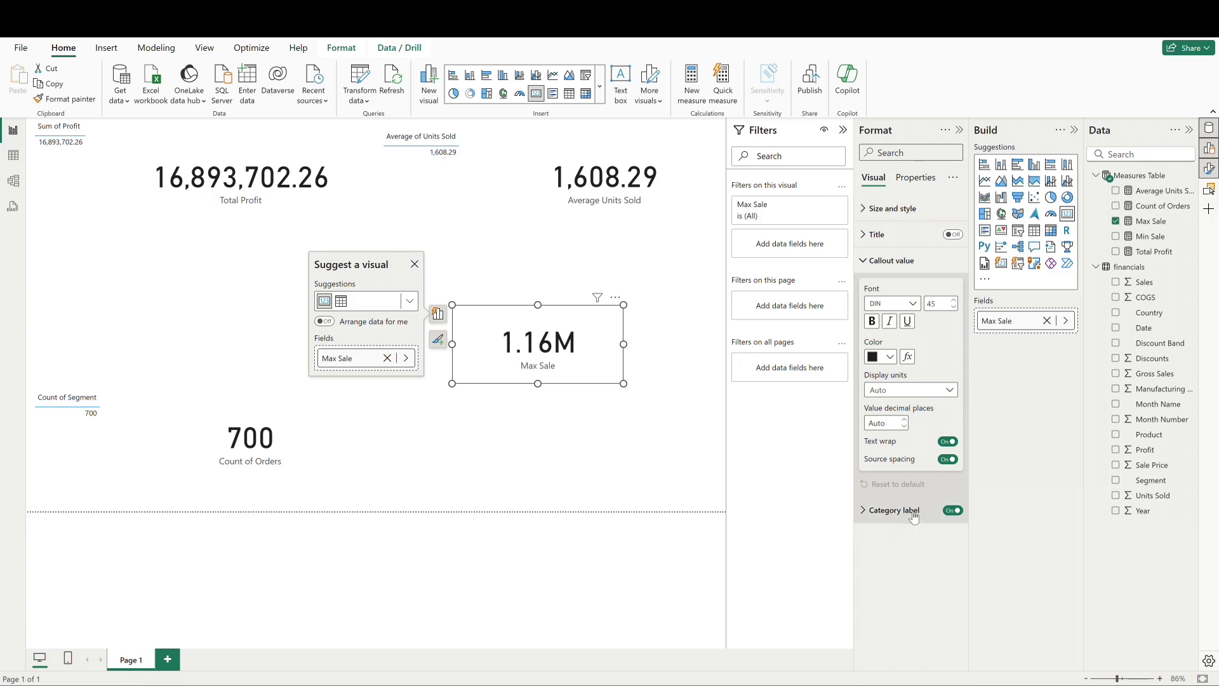
{"action": "left_click", "coordinate": [911, 389]}
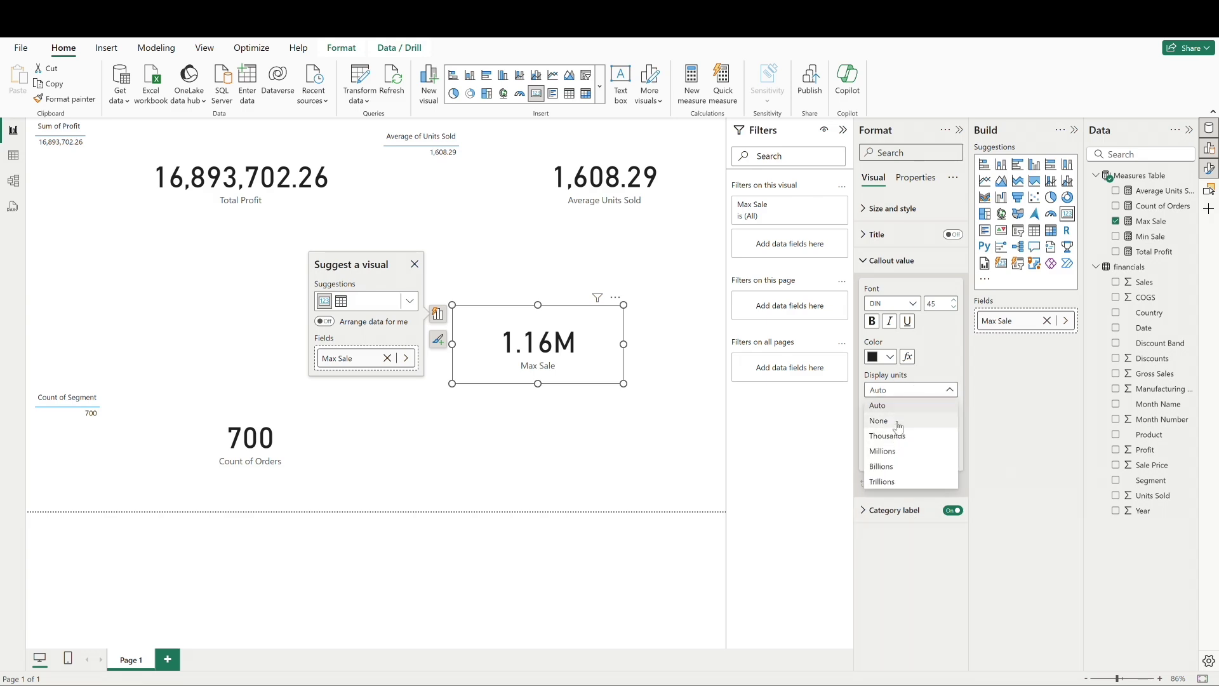
{"action": "left_click", "coordinate": [899, 421]}
{"action": "left_click_drag", "start_coordinate": [453, 344], "coordinate": [425, 343]}
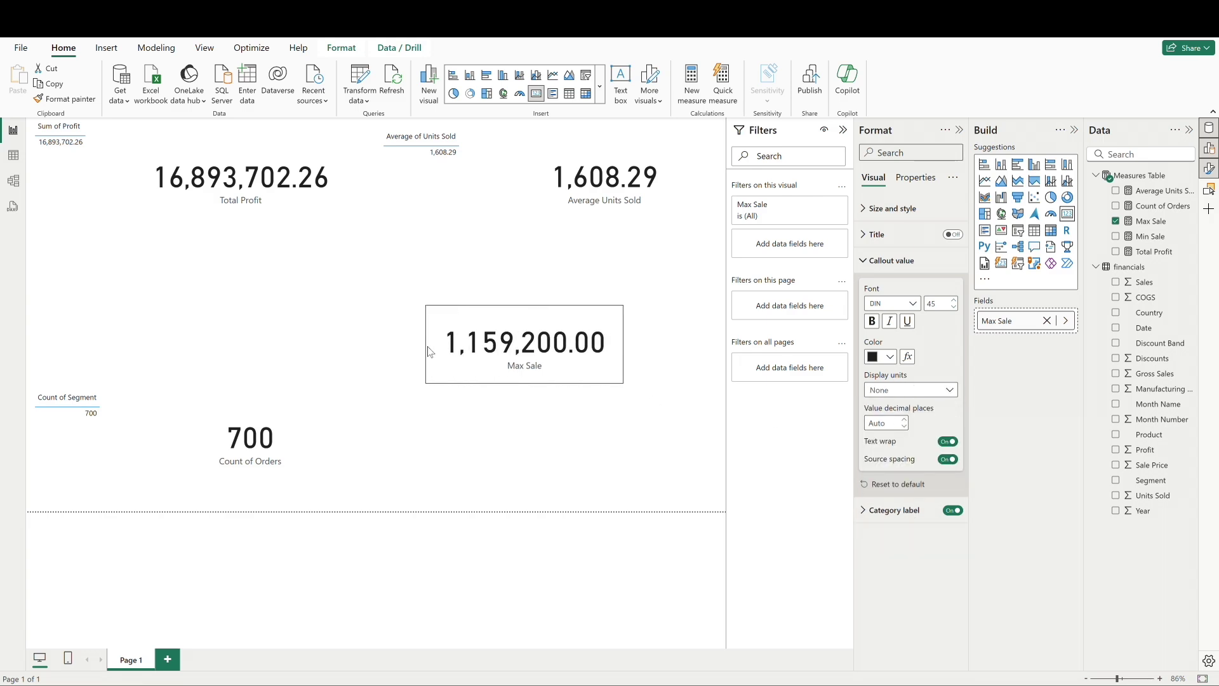
Duplicate the card below it and switch its field to Min Sale (1,655.08).
{"action": "key", "text": "ctrl+c"}
{"action": "key", "text": "ctrl+v"}
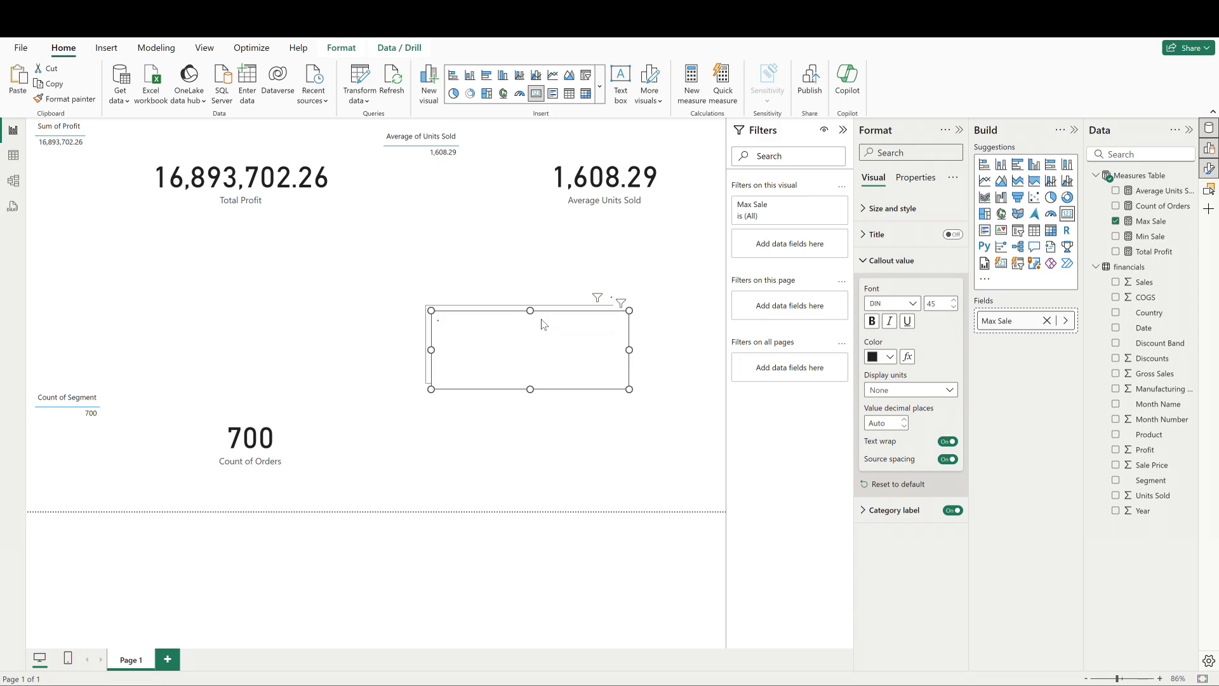
{"action": "left_click_drag", "start_coordinate": [540, 321], "coordinate": [552, 412]}
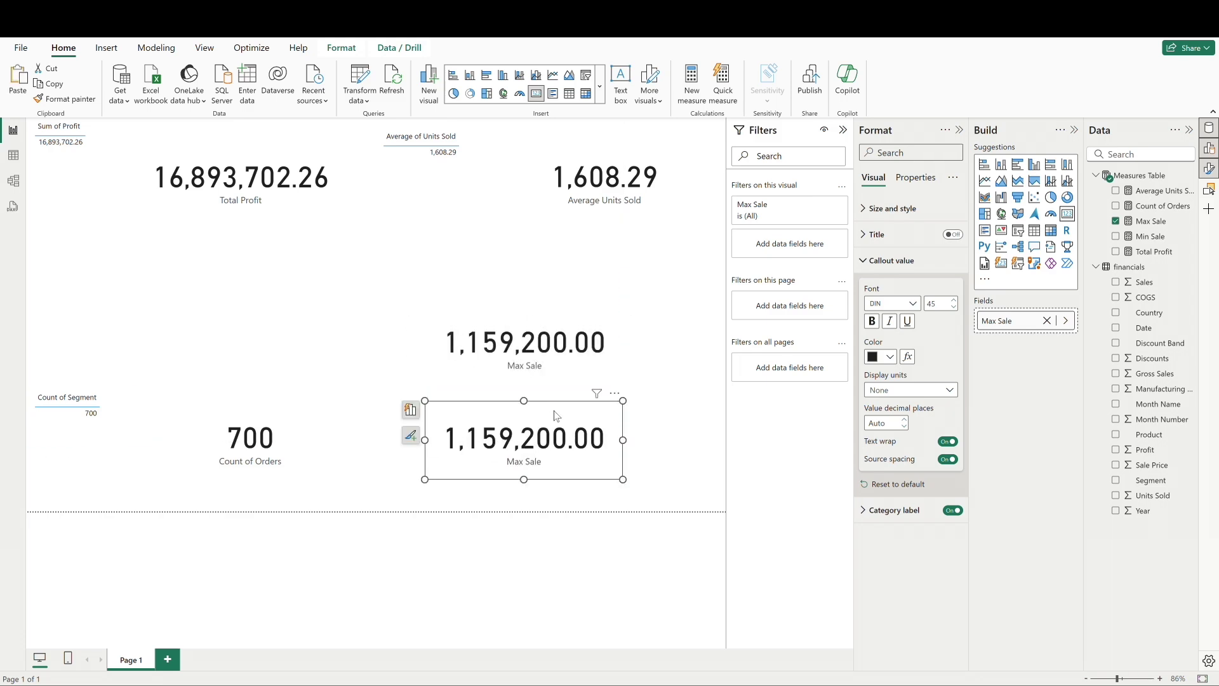
{"action": "left_click", "coordinate": [1116, 221]}
{"action": "left_click", "coordinate": [1116, 236]}
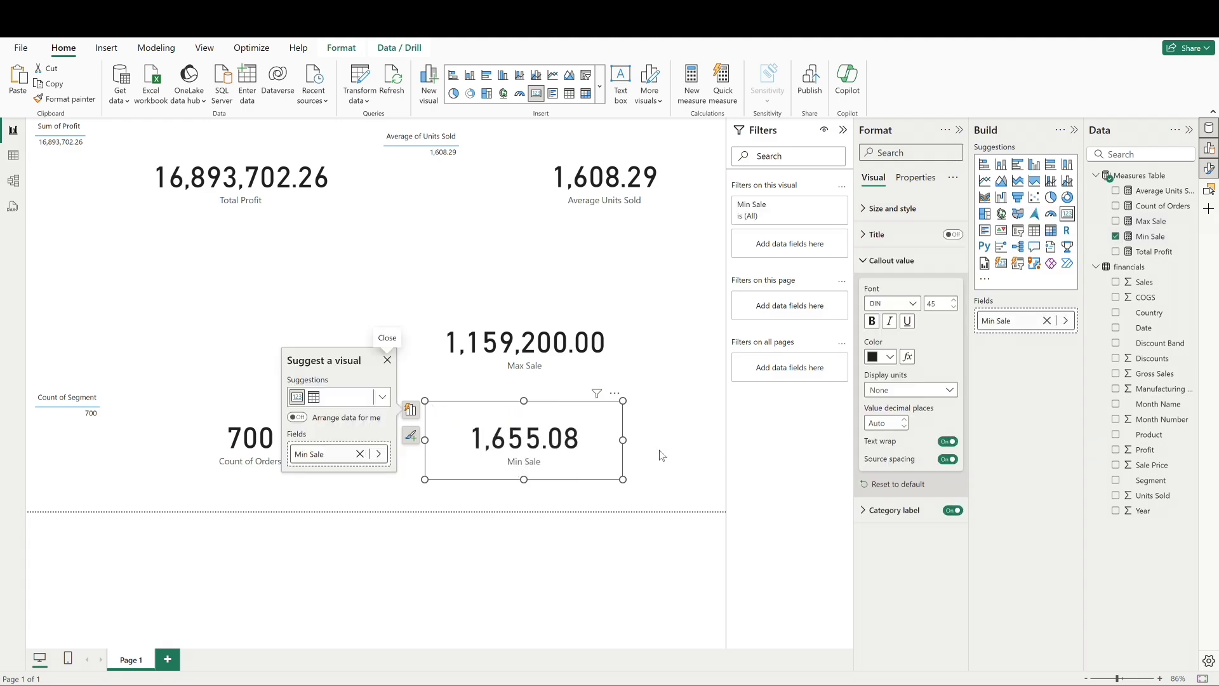
In Table view, sort the financials rows by Sales ascending.
{"action": "left_click", "coordinate": [13, 155]}
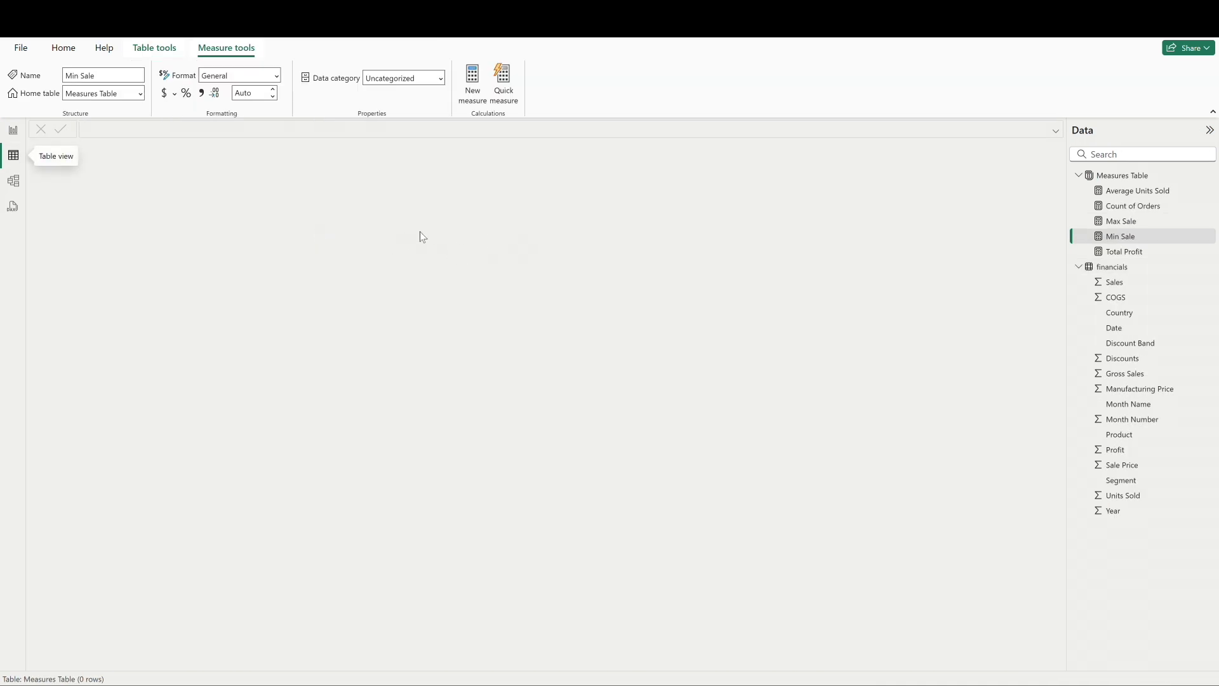
{"action": "left_click", "coordinate": [1132, 272]}
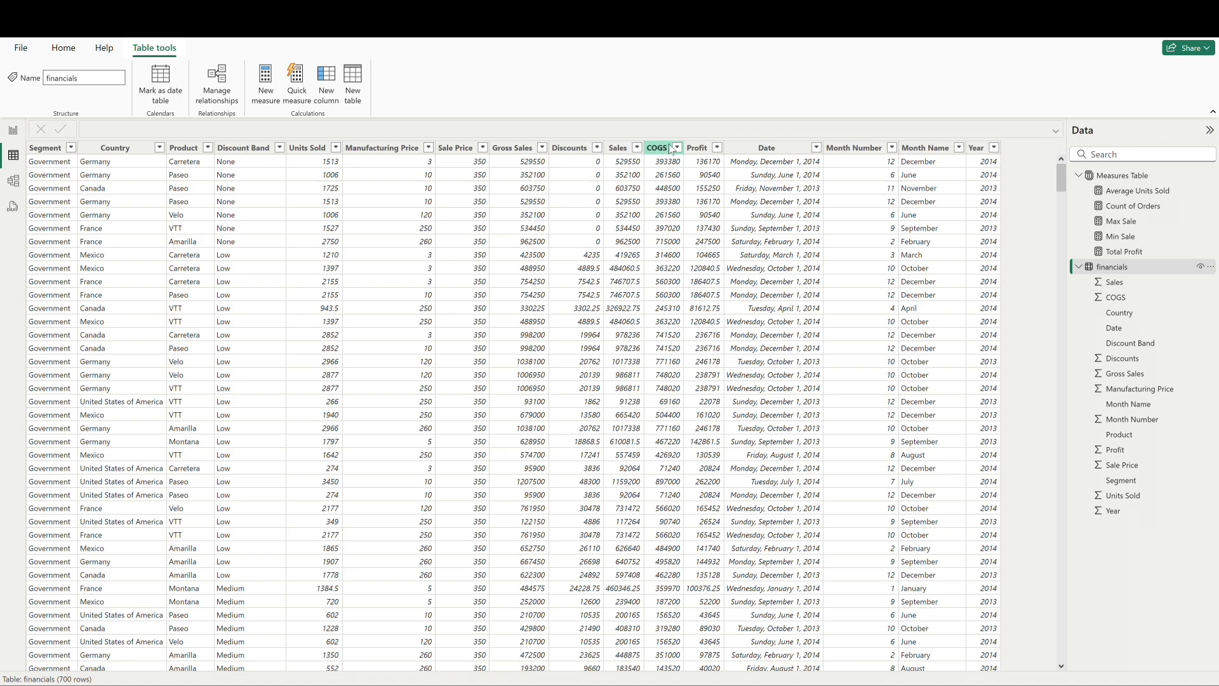
{"action": "left_click", "coordinate": [637, 148]}
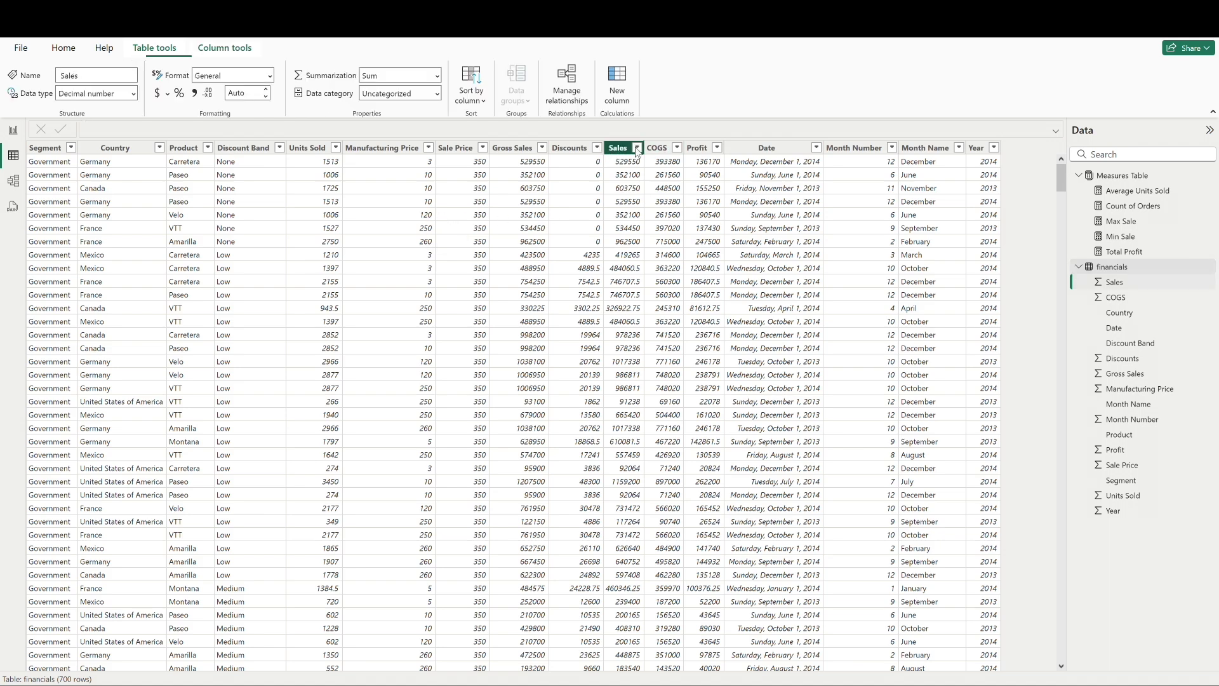
{"action": "left_click", "coordinate": [677, 160]}
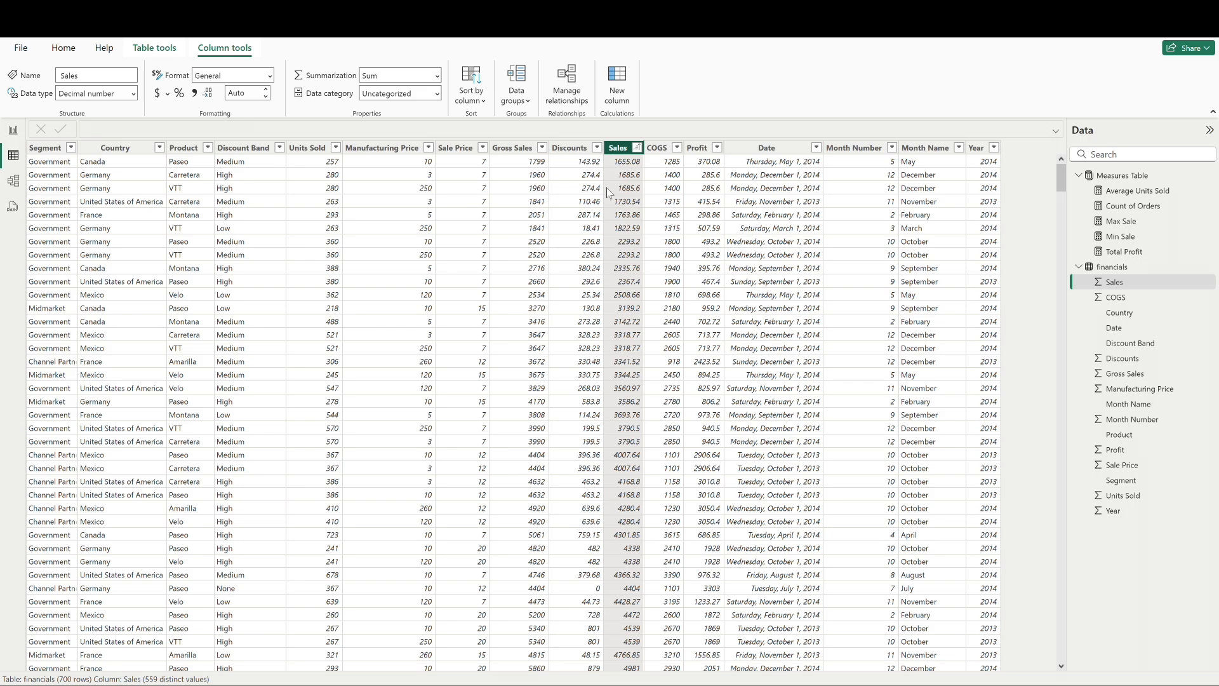
Re-sort financials by Sales descending, topped by 1159200, and widen the Sales column.
{"action": "left_click", "coordinate": [13, 132]}
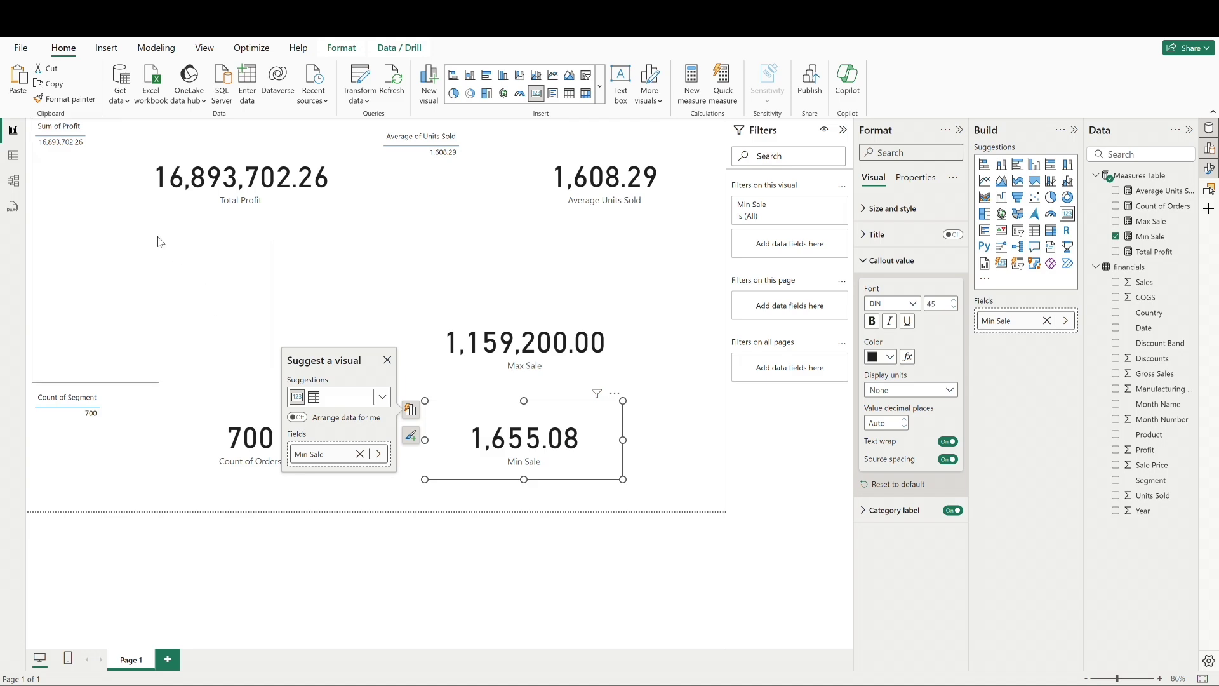
{"action": "left_click", "coordinate": [13, 155]}
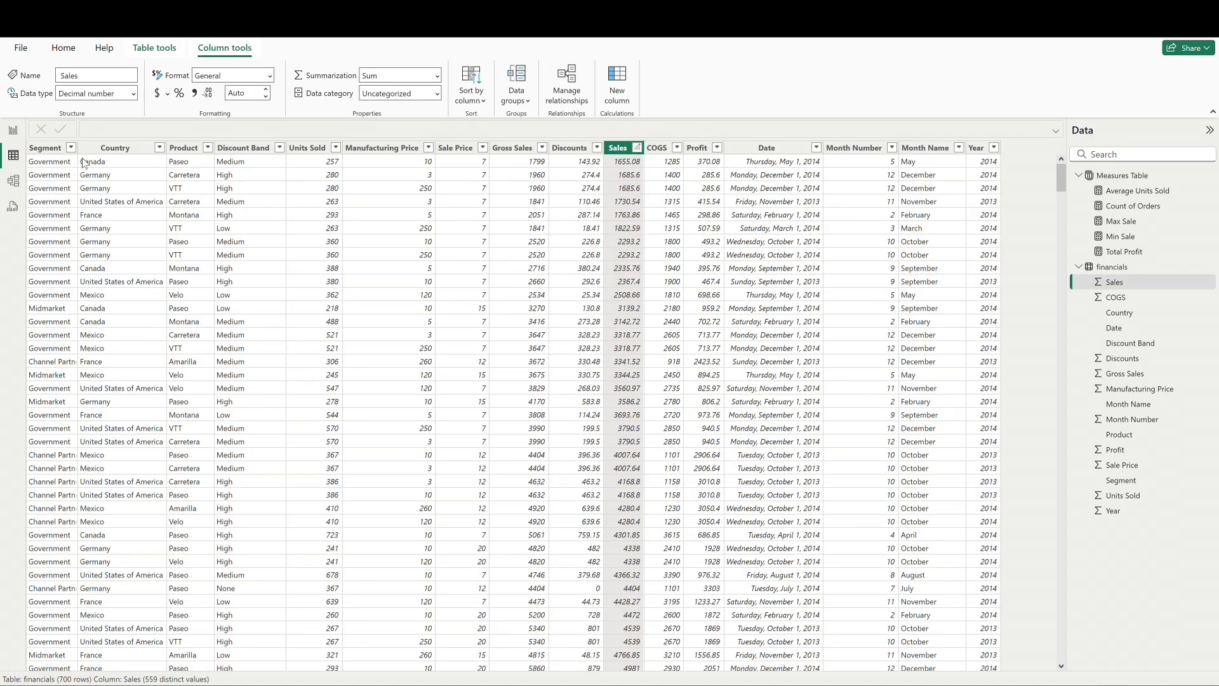
{"action": "left_click", "coordinate": [637, 147]}
{"action": "left_click", "coordinate": [685, 185]}
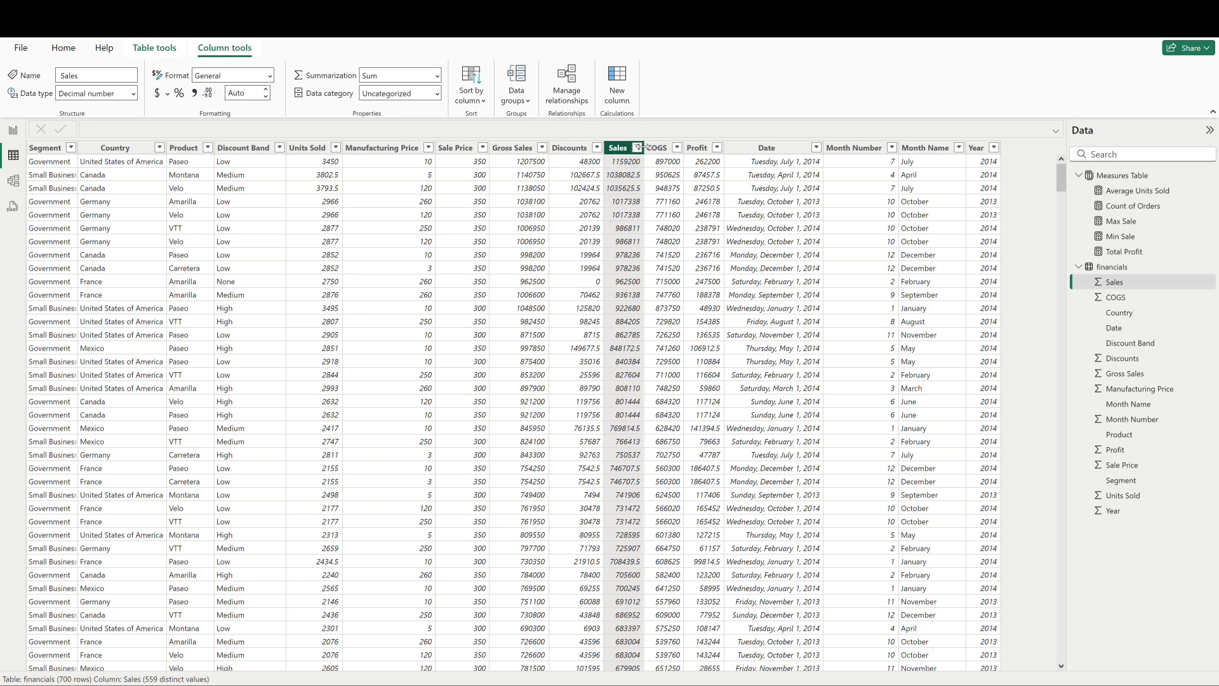
{"action": "left_click_drag", "start_coordinate": [644, 148], "coordinate": [686, 147]}
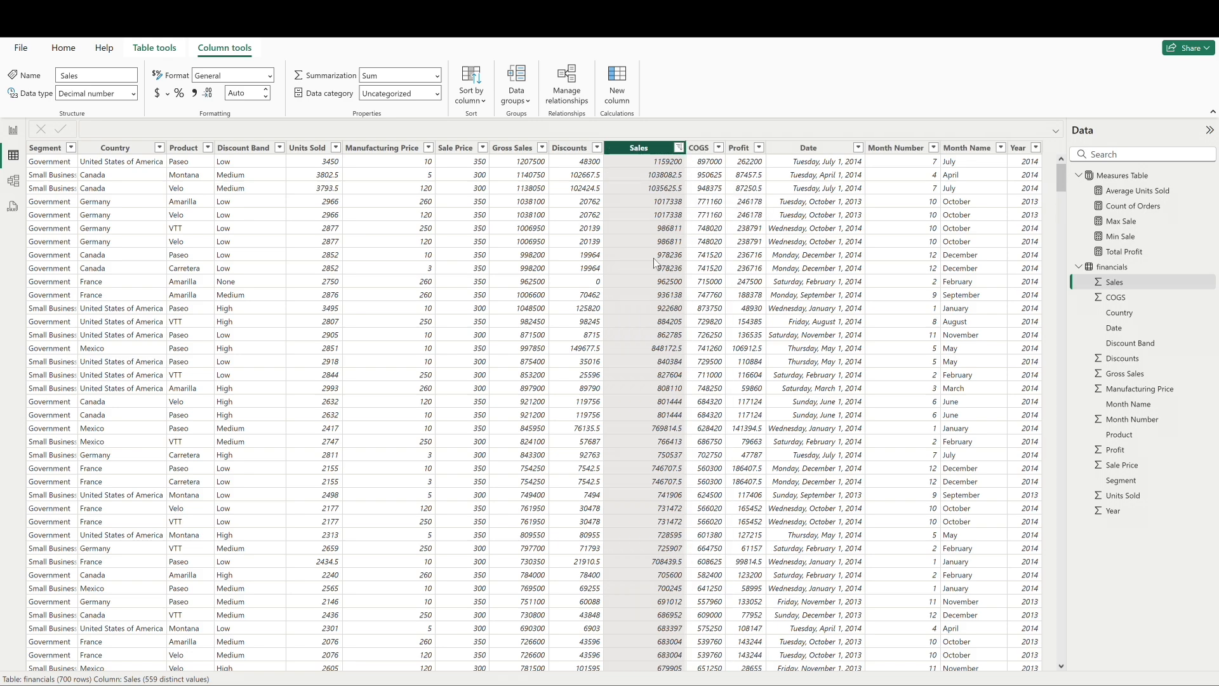
Switch back to Report view to see the Max Sale and Min Sale cards.
{"action": "left_click", "coordinate": [9, 132]}
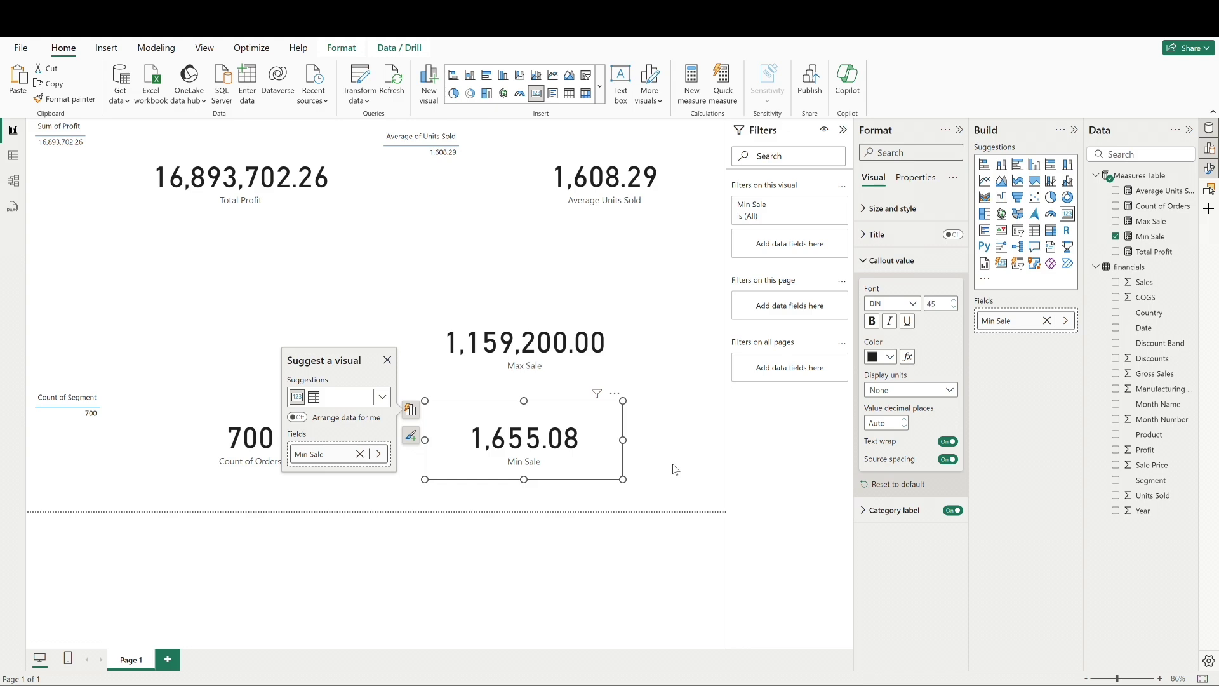
Add a Date slicer above the Max Sale card, made wider and shorter.
{"action": "left_click", "coordinate": [422, 275]}
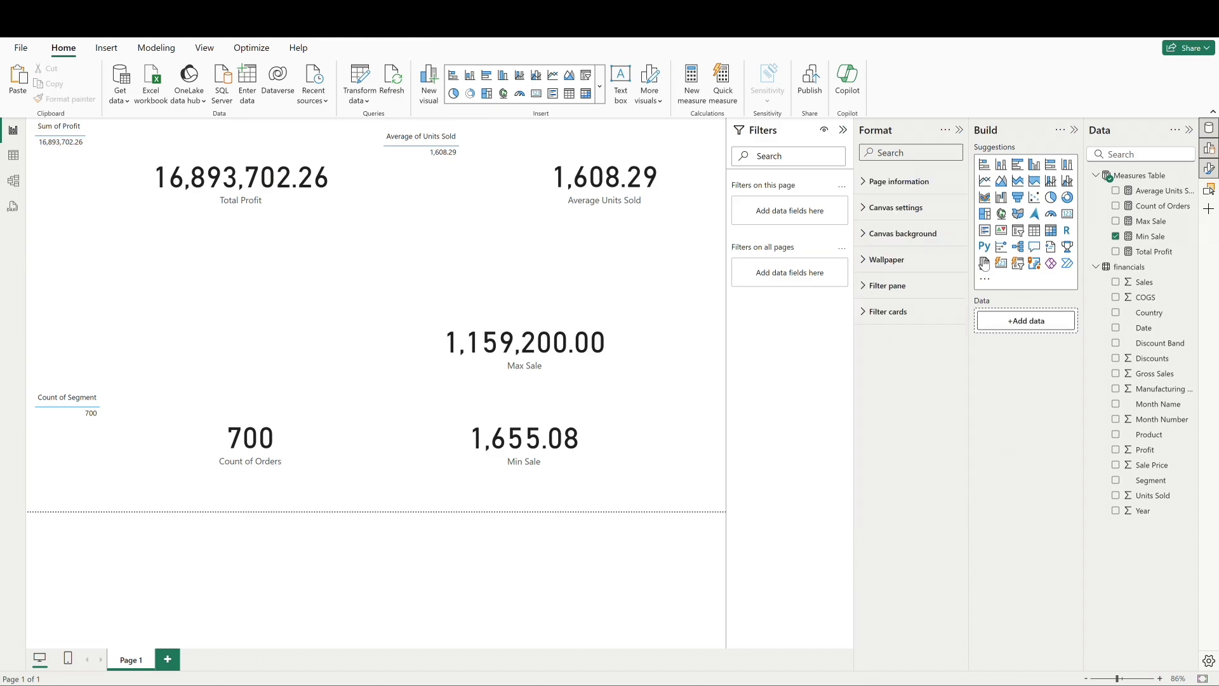
{"action": "left_click", "coordinate": [1018, 230]}
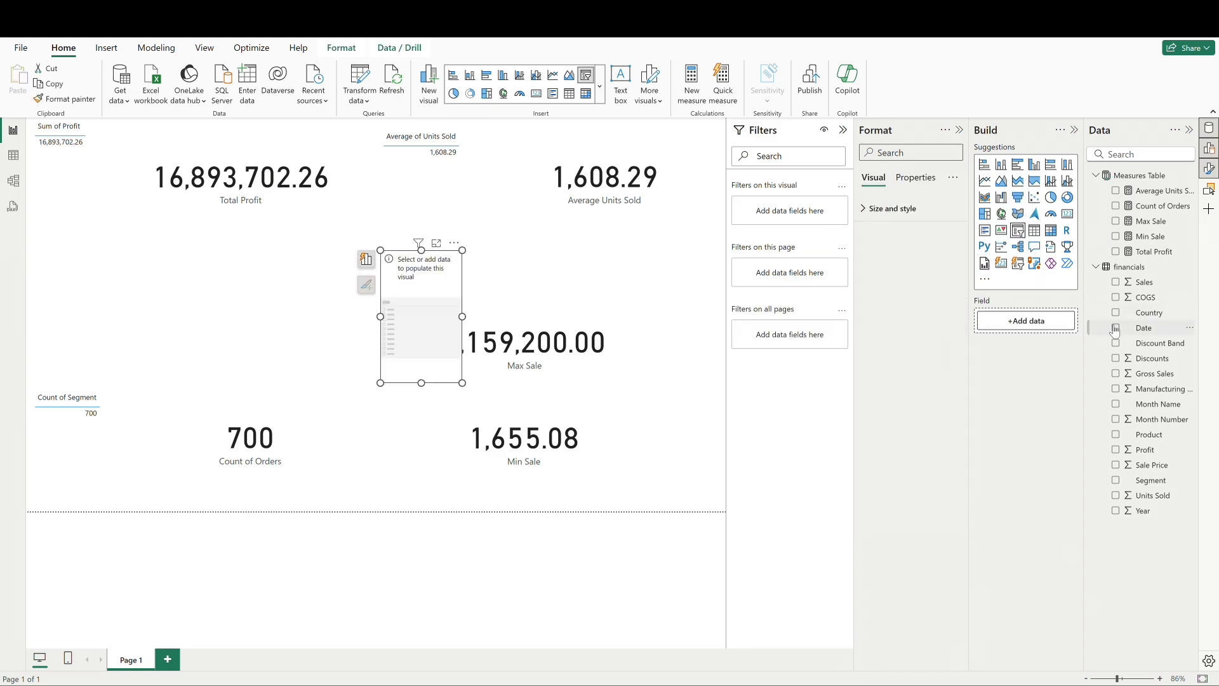
{"action": "left_click", "coordinate": [1116, 328]}
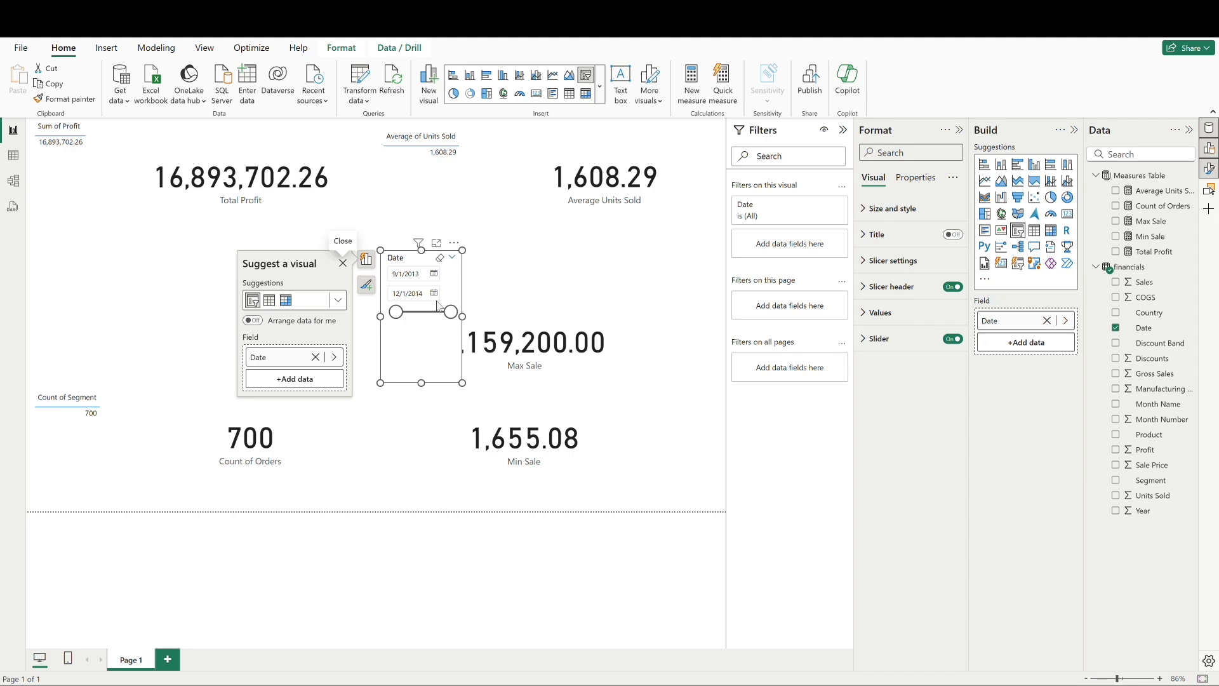
{"action": "left_click_drag", "start_coordinate": [460, 249], "coordinate": [359, 230]}
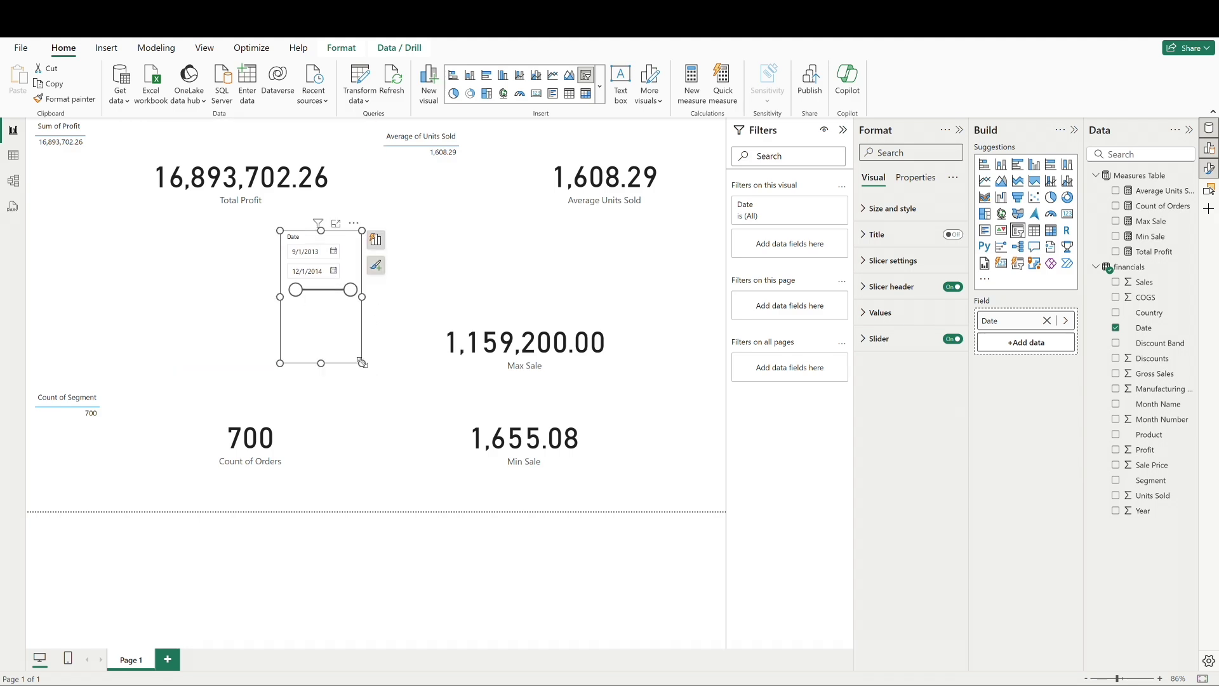
{"action": "left_click", "coordinate": [388, 351]}
{"action": "left_click_drag", "start_coordinate": [370, 357], "coordinate": [387, 273]}
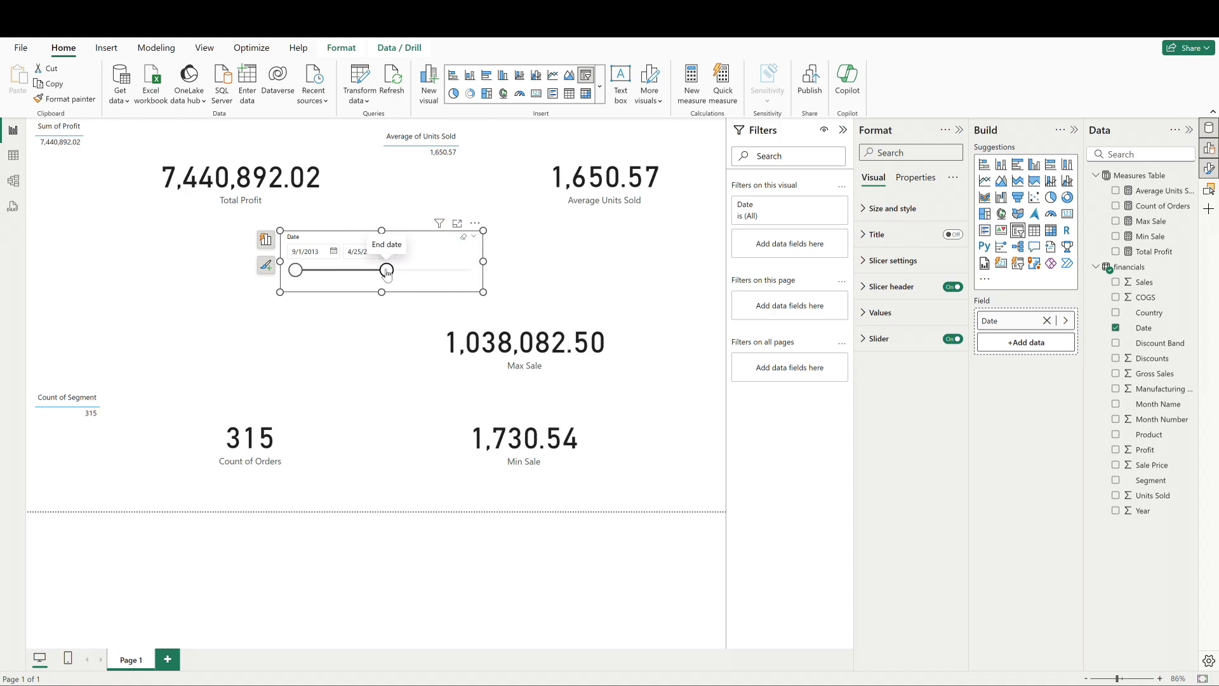
Set the Date slicer range to 4/16/2014–12/1/2014.
{"action": "left_click_drag", "start_coordinate": [389, 270], "coordinate": [520, 282]}
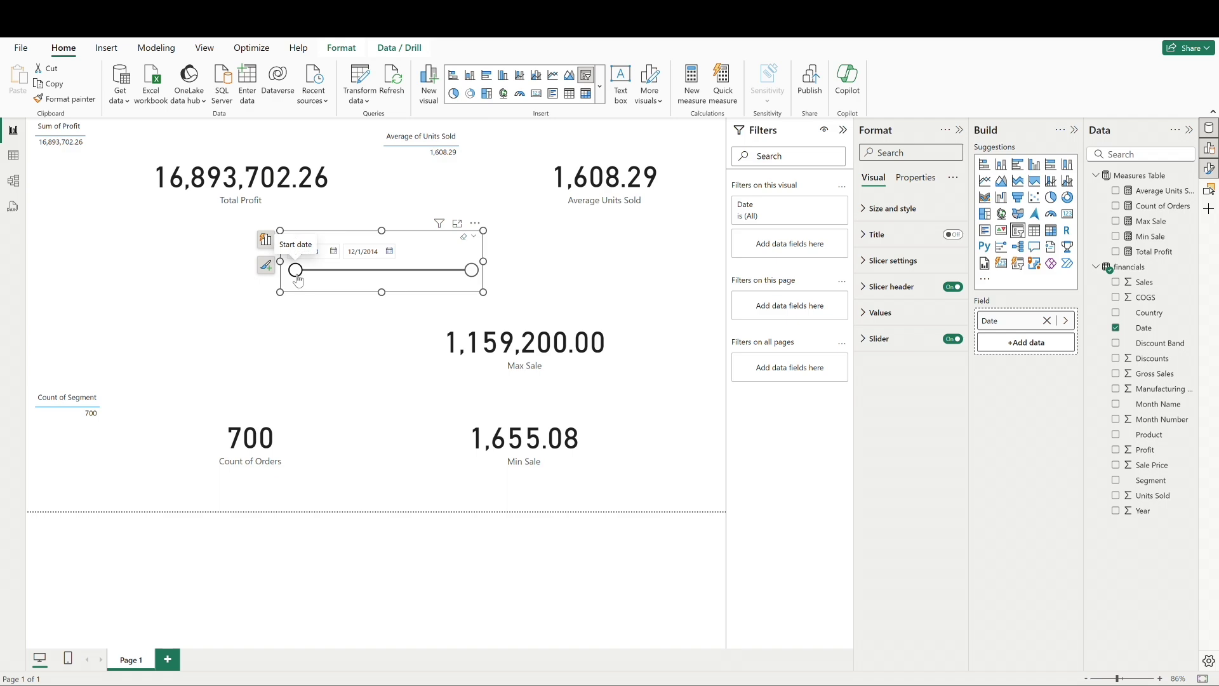
{"action": "left_click_drag", "start_coordinate": [295, 270], "coordinate": [383, 282]}
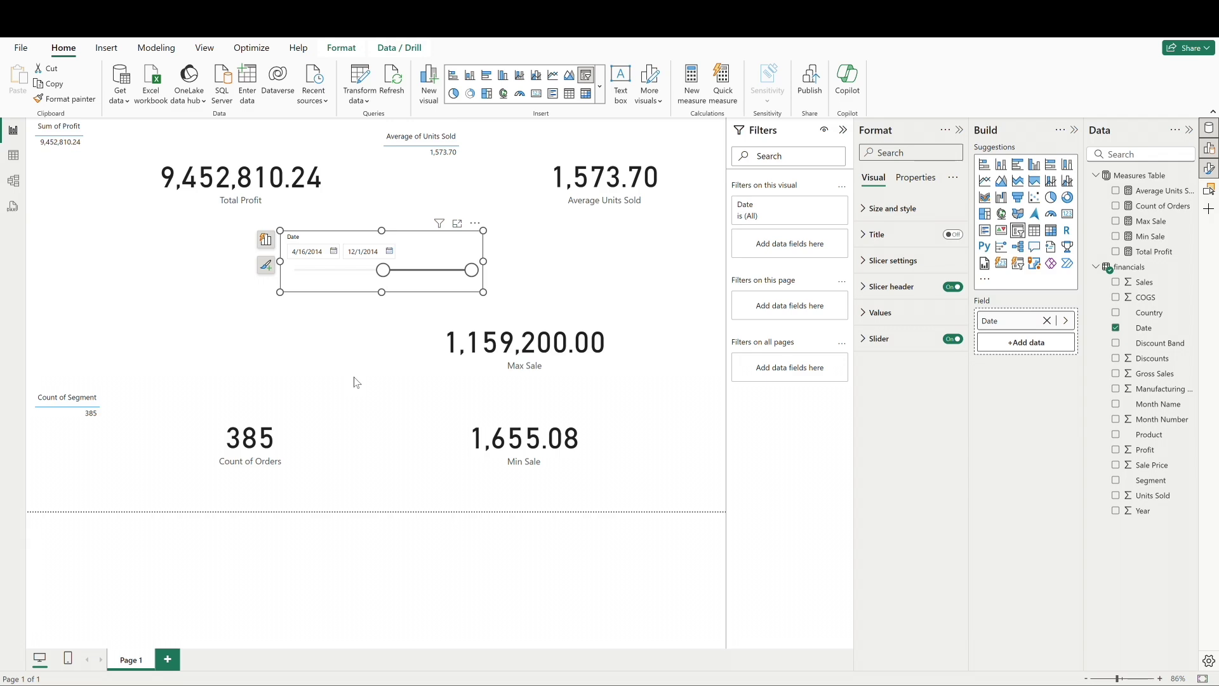
{"action": "left_click", "coordinate": [692, 287]}
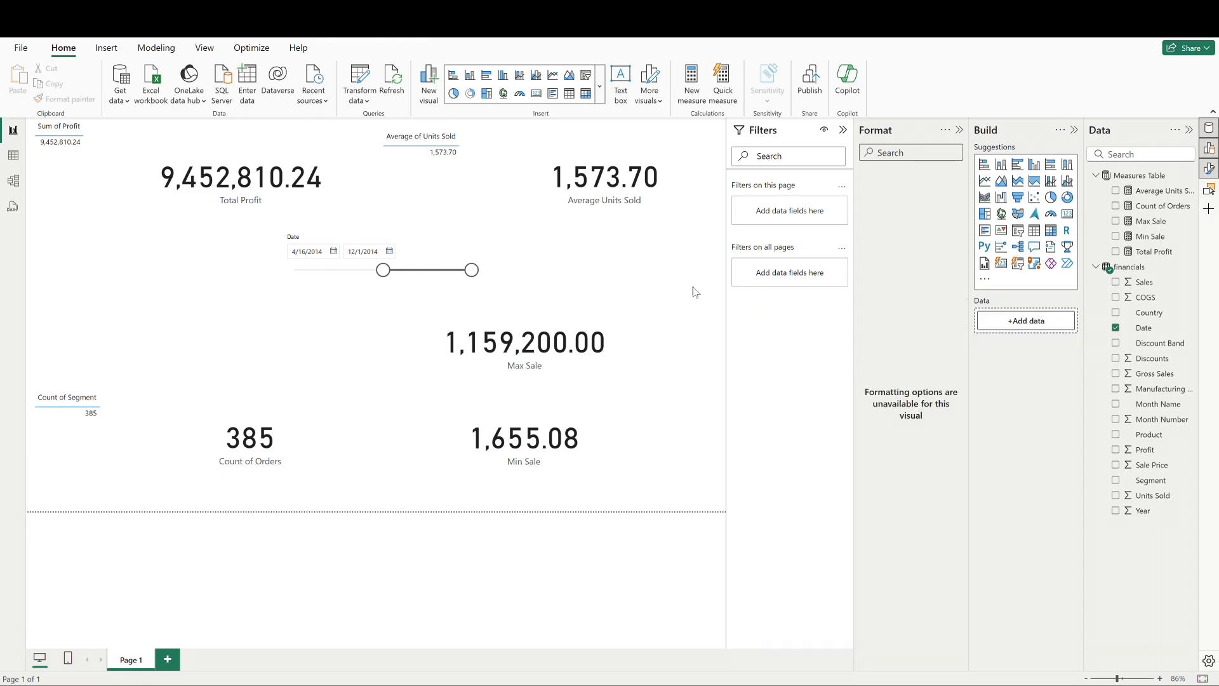
Add a Product slicer right of the Date slicer, sized wide enough to show Paseo.
{"action": "left_click", "coordinate": [1017, 230]}
{"action": "left_click_drag", "start_coordinate": [370, 341], "coordinate": [530, 273]}
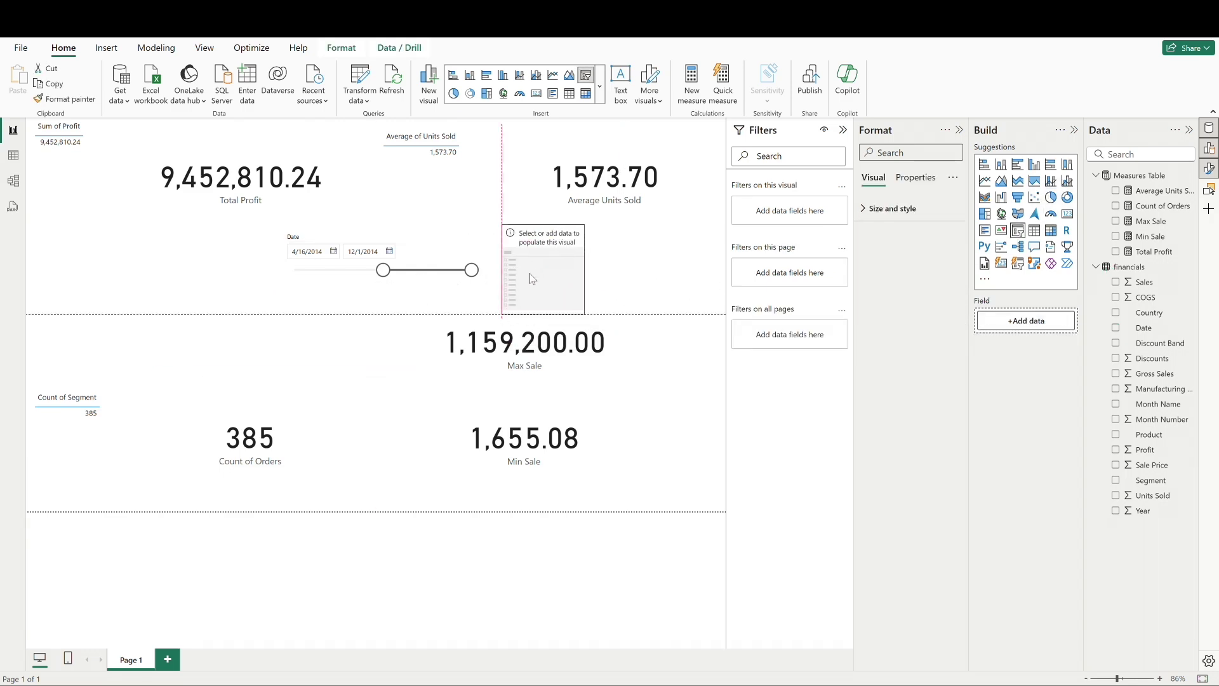
{"action": "left_click_drag", "start_coordinate": [584, 314], "coordinate": [688, 293]}
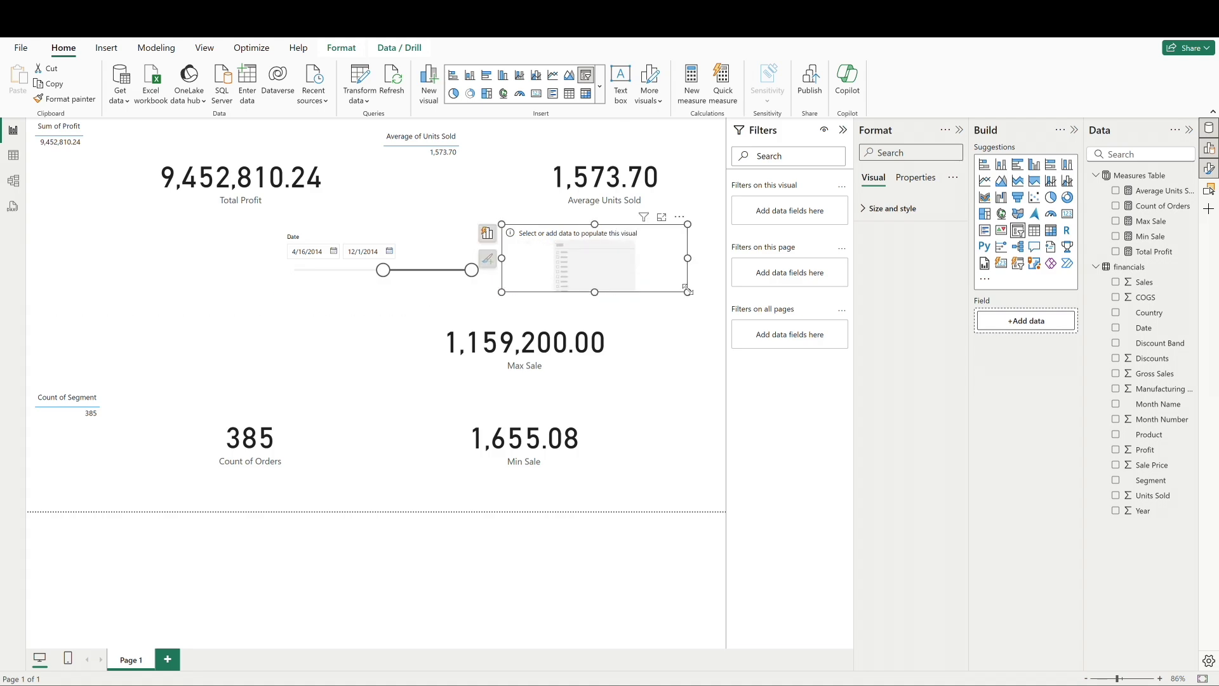
{"action": "left_click", "coordinate": [1117, 435]}
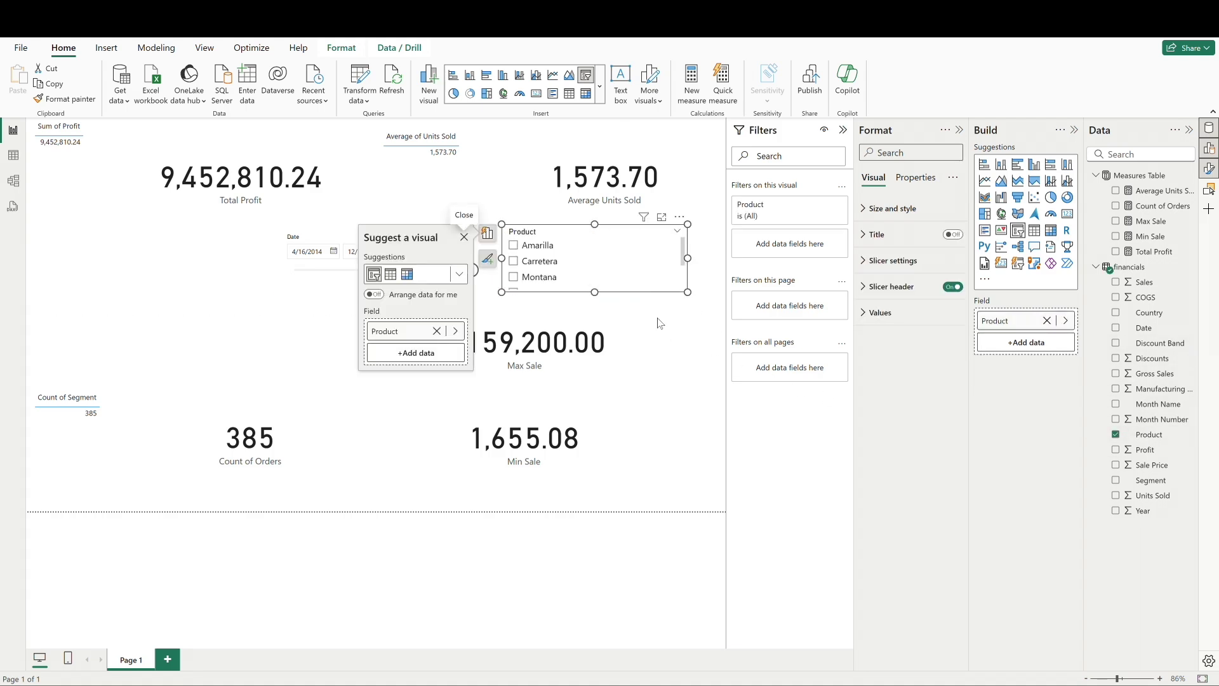
{"action": "left_click_drag", "start_coordinate": [595, 292], "coordinate": [597, 304]}
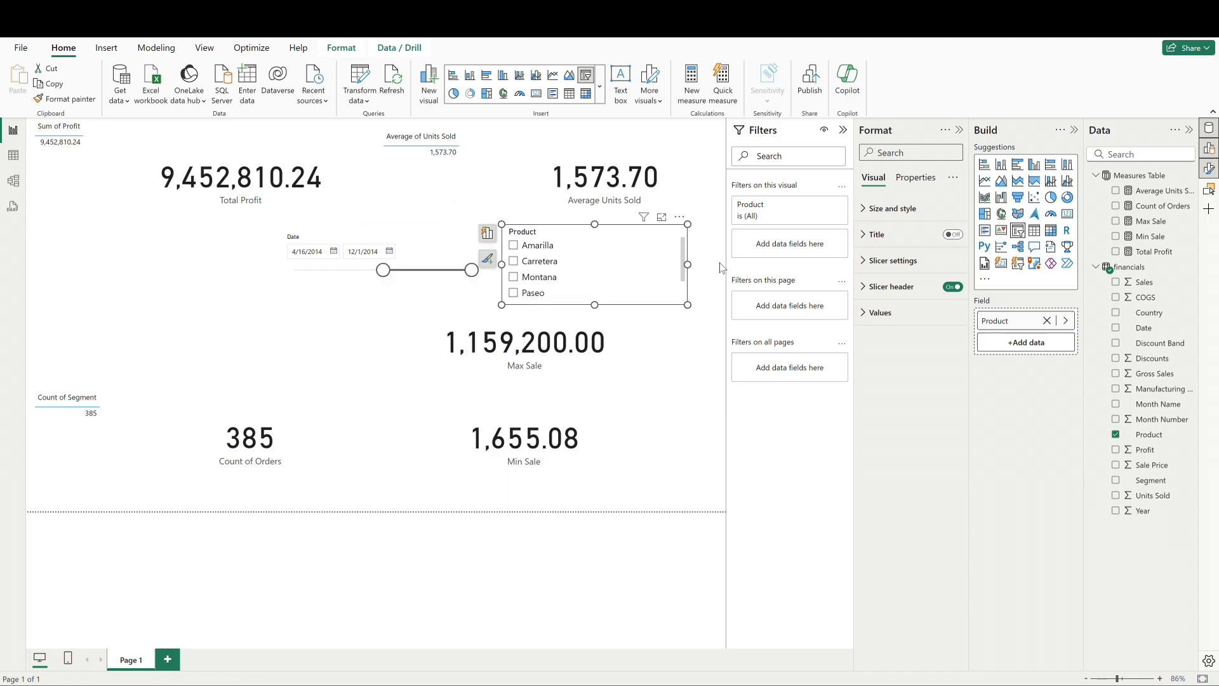
Test the Amarilla, Carretera and Montana product filters, clearing each selection afterwards.
{"action": "left_click", "coordinate": [515, 248]}
{"action": "left_click", "coordinate": [515, 247]}
{"action": "left_click", "coordinate": [515, 262]}
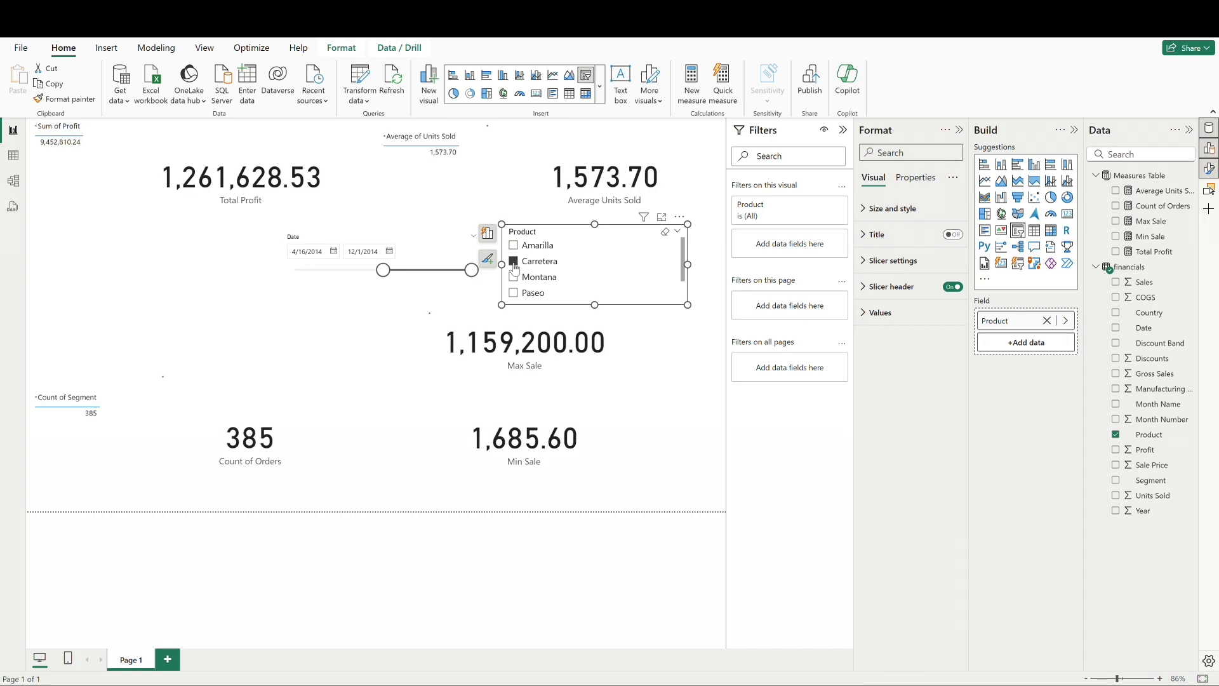
{"action": "left_click", "coordinate": [515, 263]}
{"action": "left_click", "coordinate": [514, 278]}
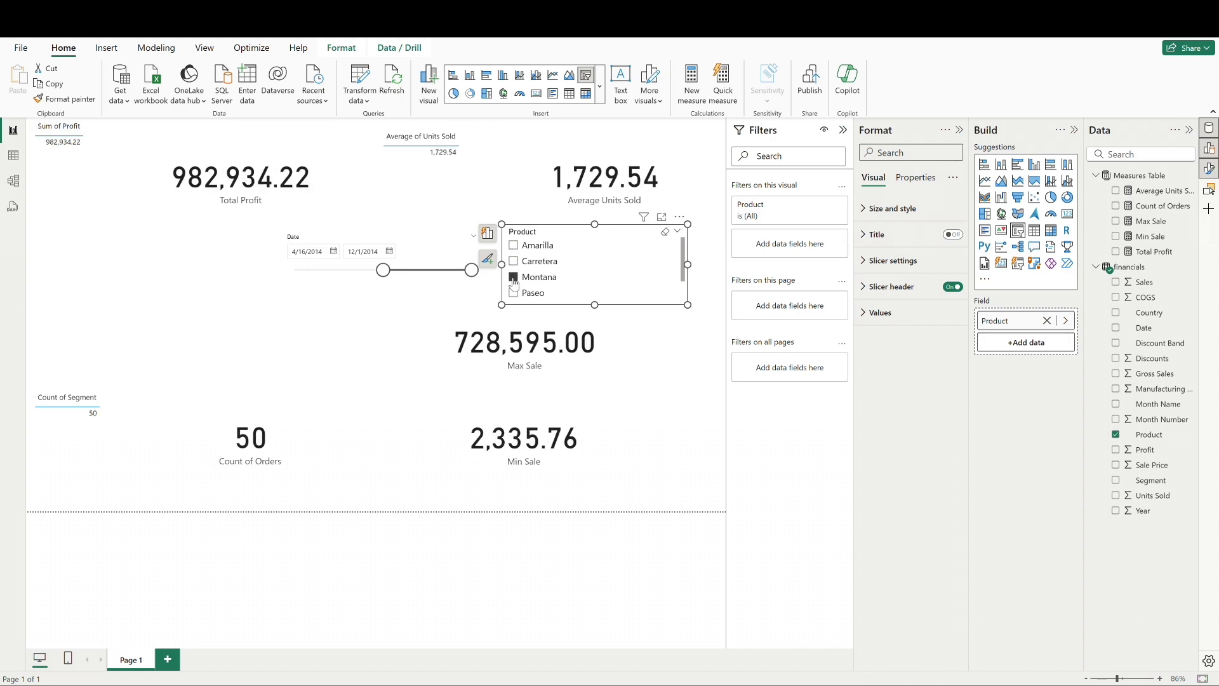
{"action": "left_click", "coordinate": [515, 279]}
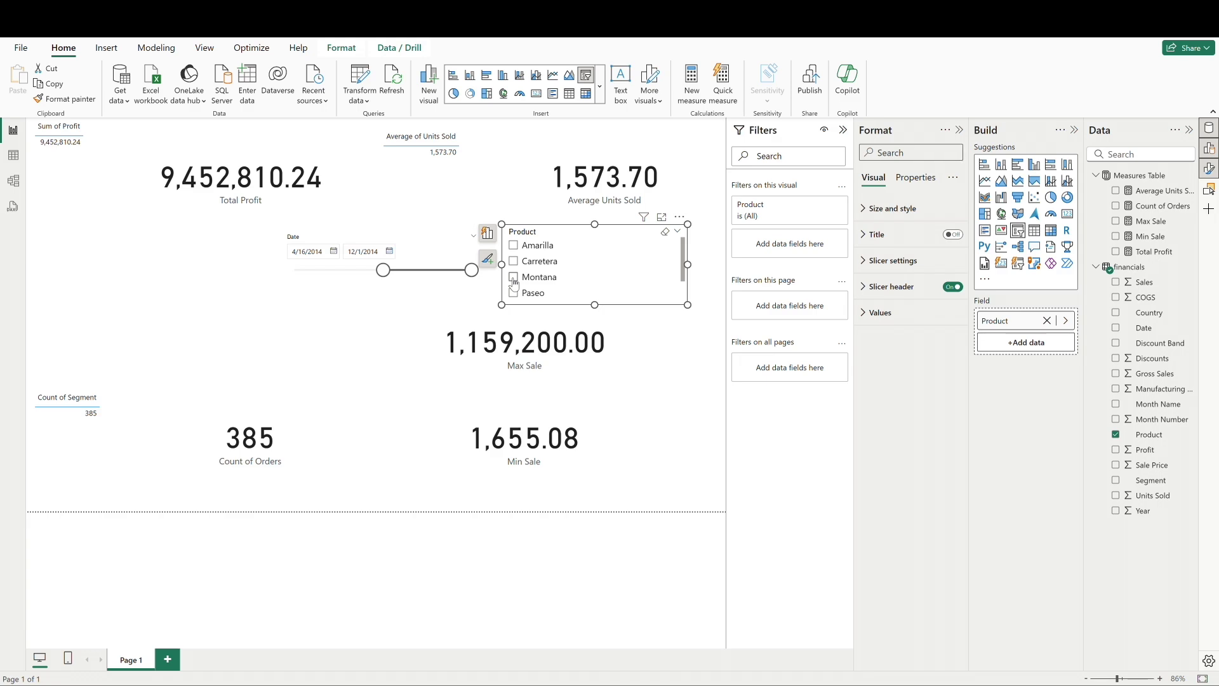
Filter the cards to Montana with the date range 11/24/2013 to 4/16/2014.
{"action": "left_click", "coordinate": [515, 278]}
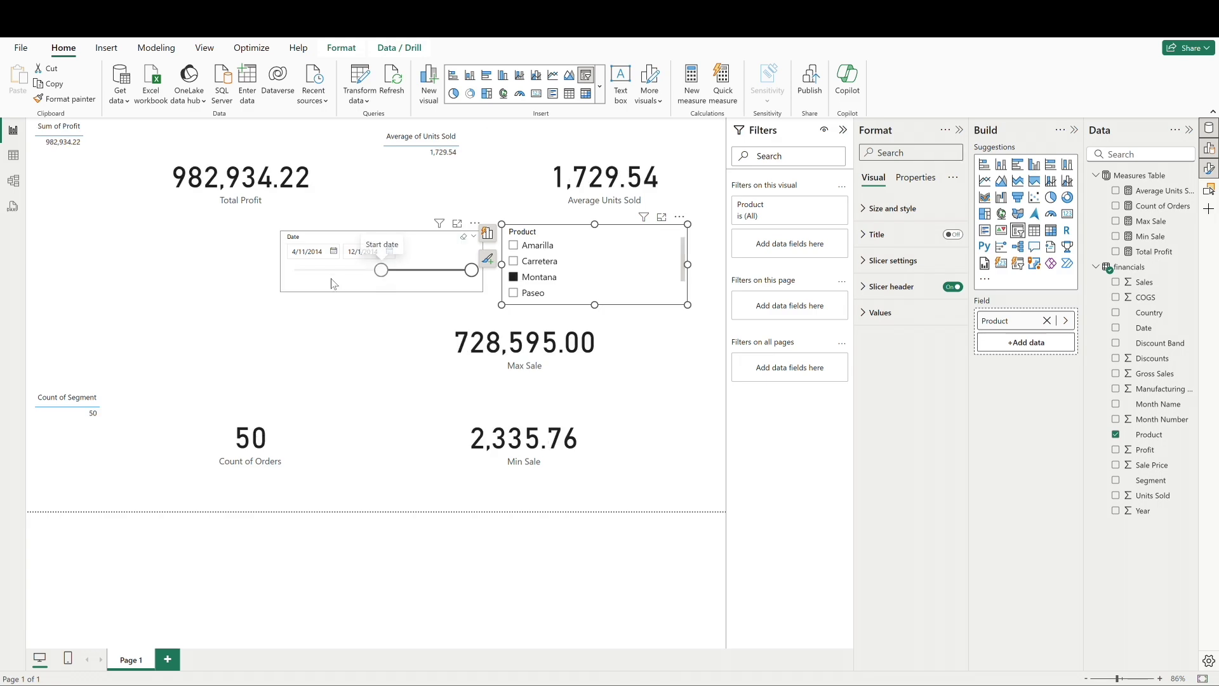
{"action": "left_click_drag", "start_coordinate": [383, 269], "coordinate": [327, 270]}
{"action": "left_click_drag", "start_coordinate": [472, 270], "coordinate": [383, 269]}
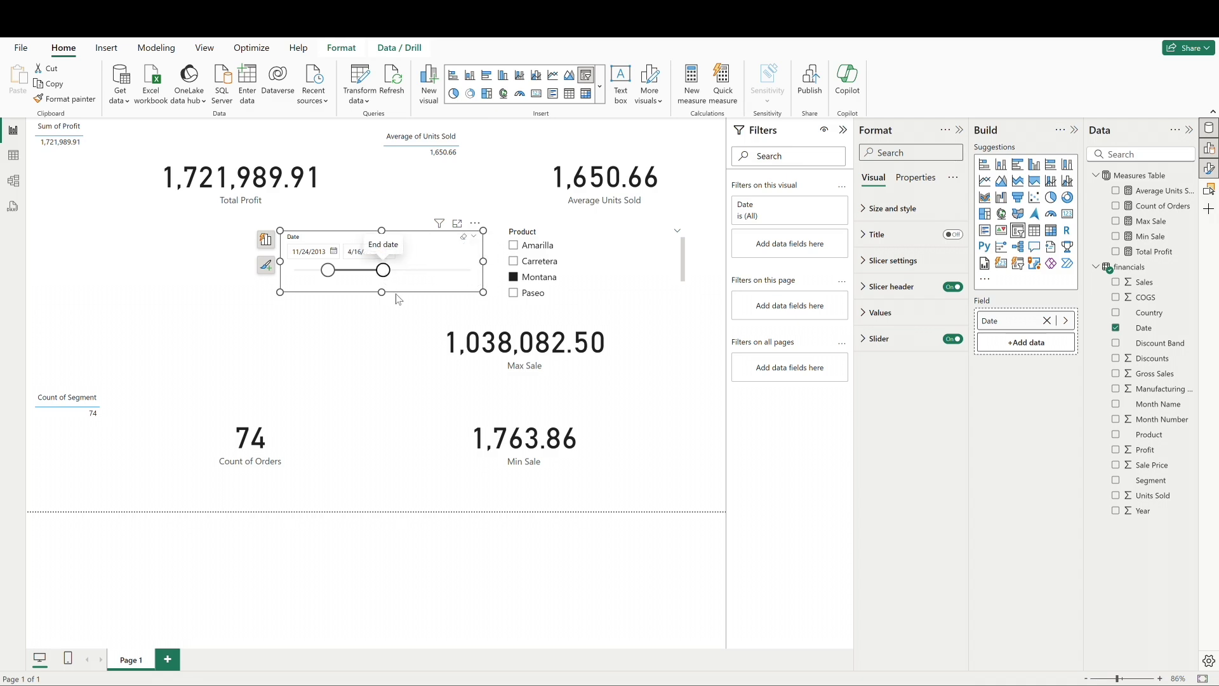